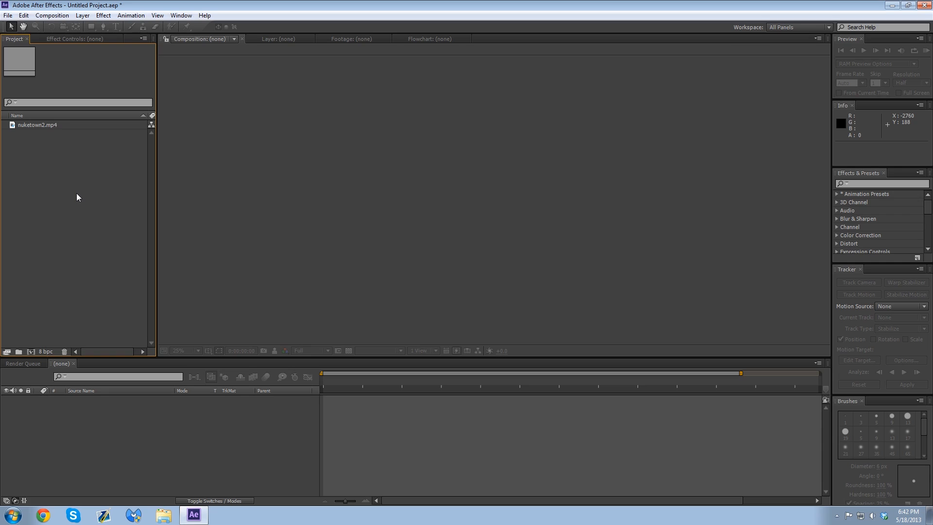
Step: In Chrome, search the web for "rotoscoping", read the Wikipedia article's definition, and close the browser
click(48, 514)
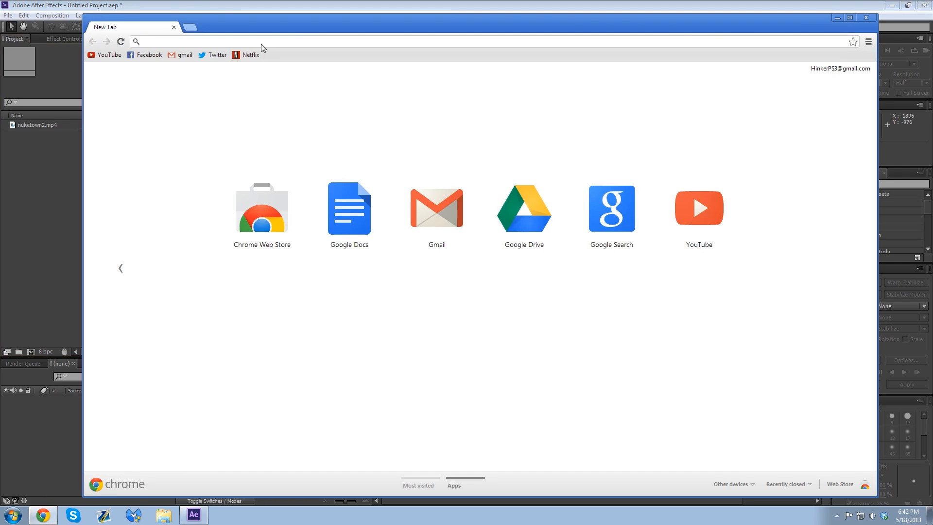
text(rotoscoping)
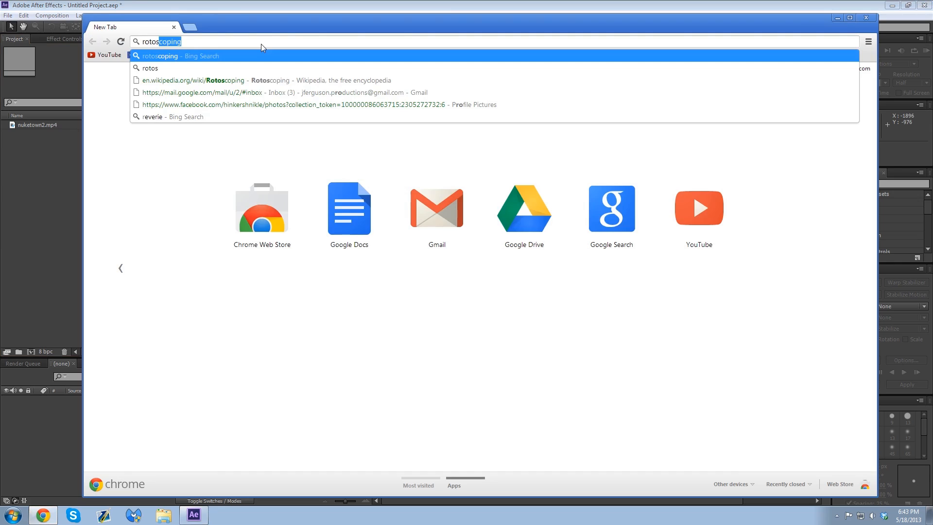
key(Return)
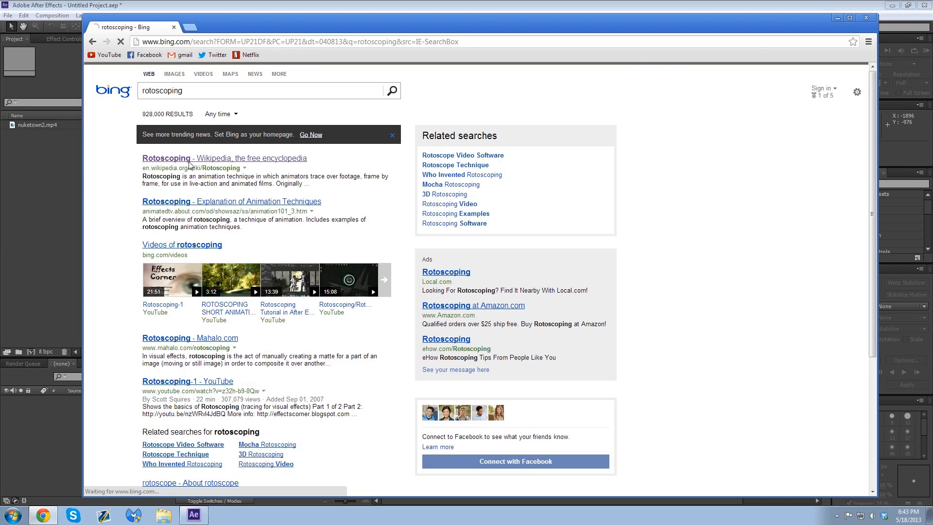
click(191, 161)
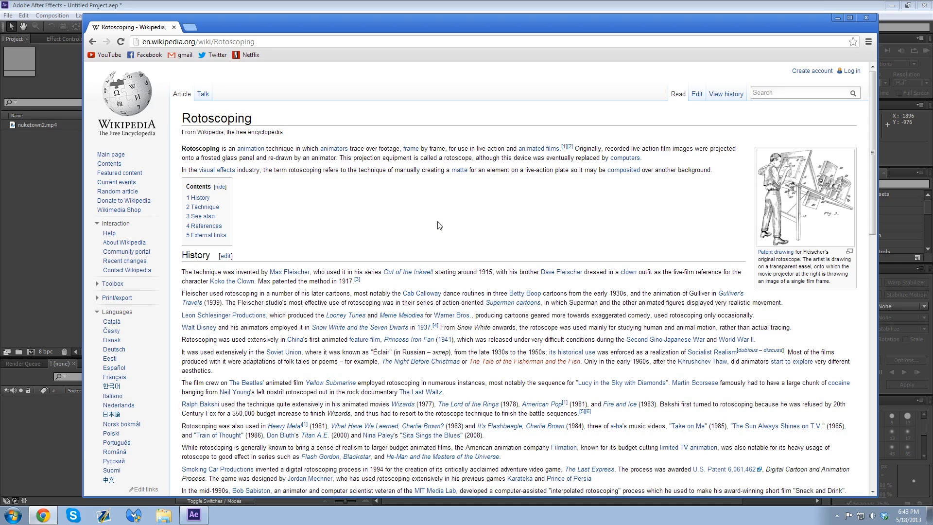
click(866, 18)
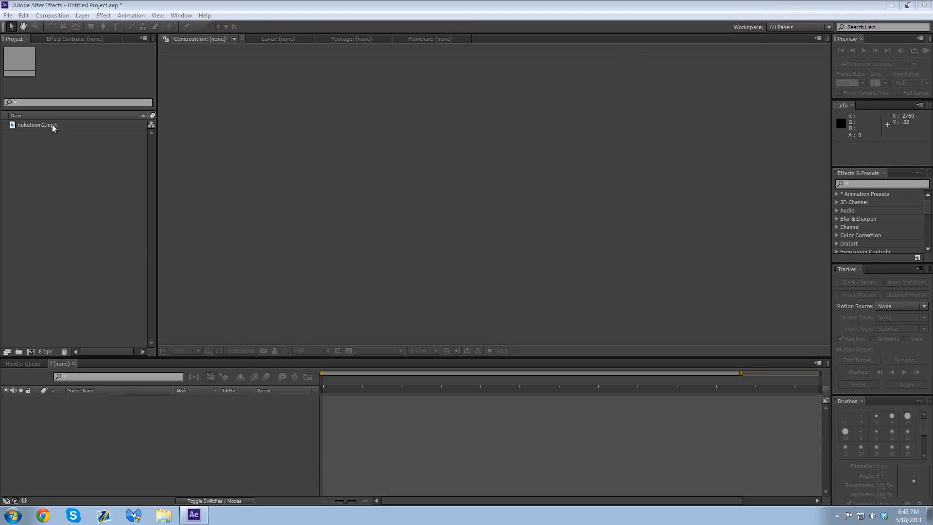
Step: Create a composition from nuketown2.mp4 and move the current time to 0:01:23:06
drag(52, 125, 150, 444)
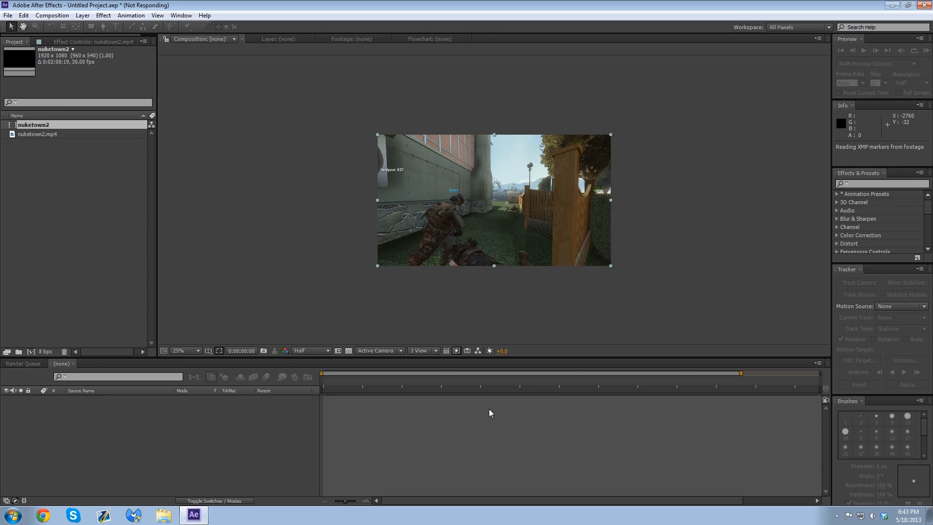
click(613, 379)
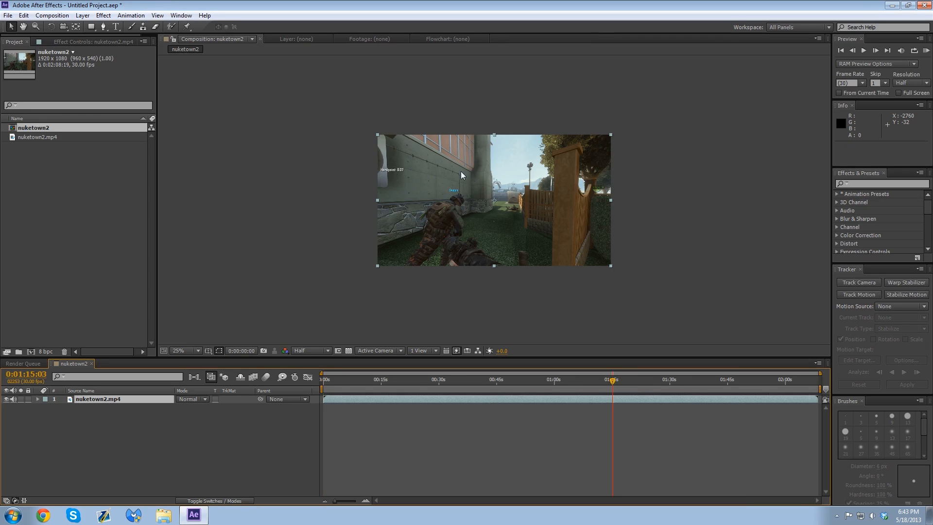
click(644, 381)
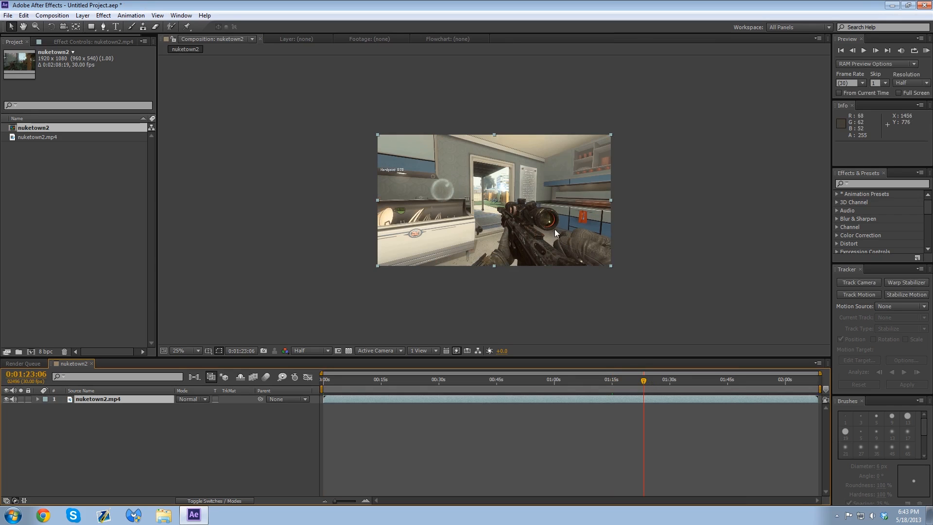
key(period)
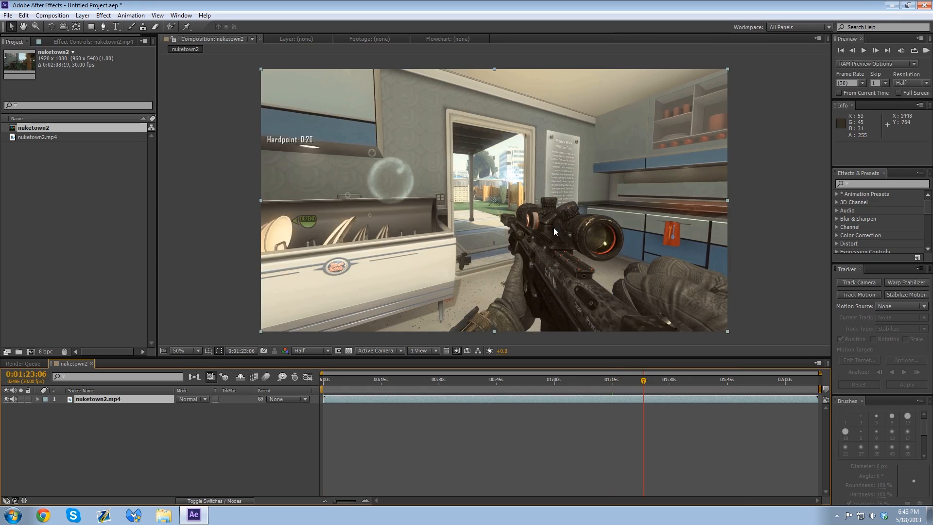
Step: Trim the composition to the section from 0:01:21:13 to 0:01:25:29 using the work area
click(641, 381)
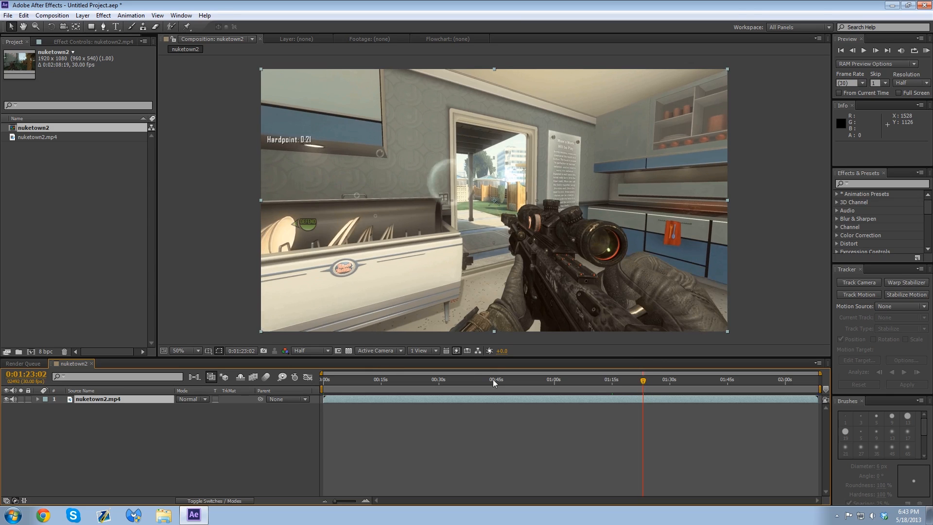
drag(634, 381, 637, 380)
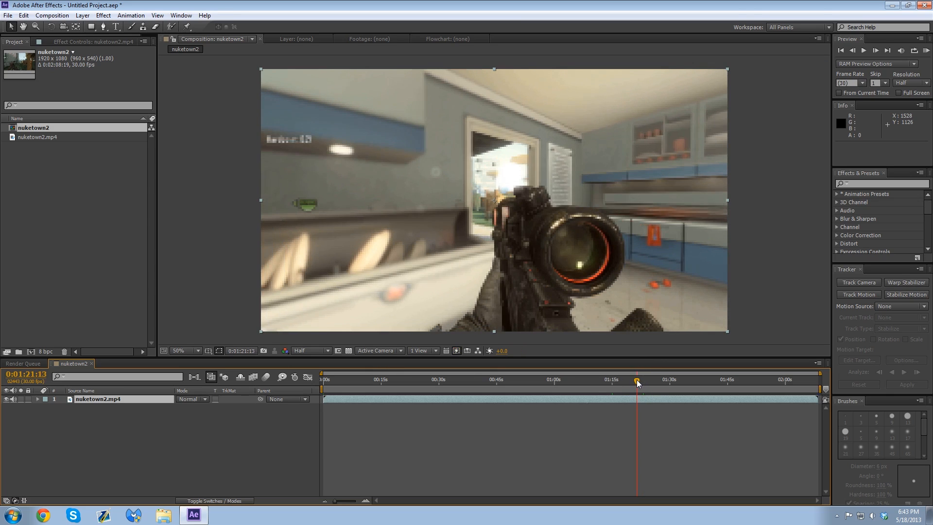
key(b)
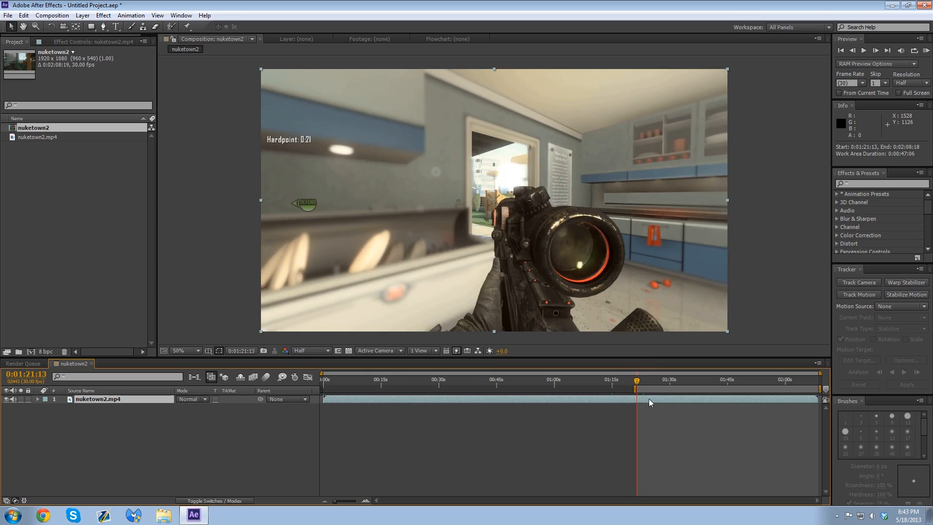
drag(641, 380, 651, 379)
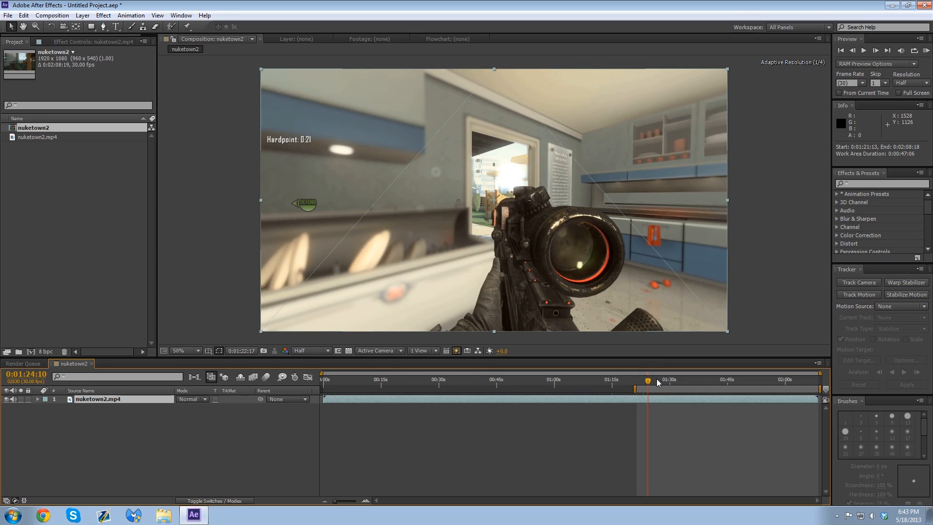
click(655, 380)
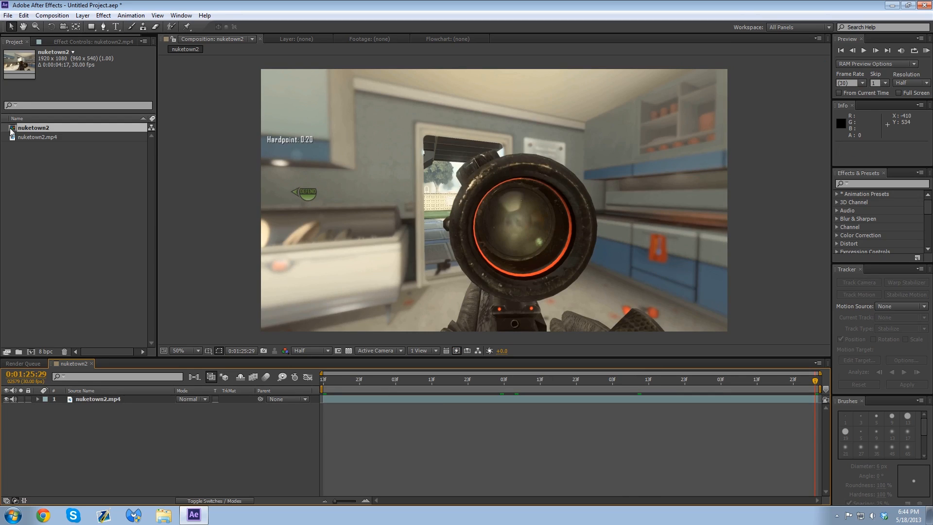
Step: Activate the Pen tool and set the composition preview to Full resolution at 200% around the lower scope and glove
click(104, 26)
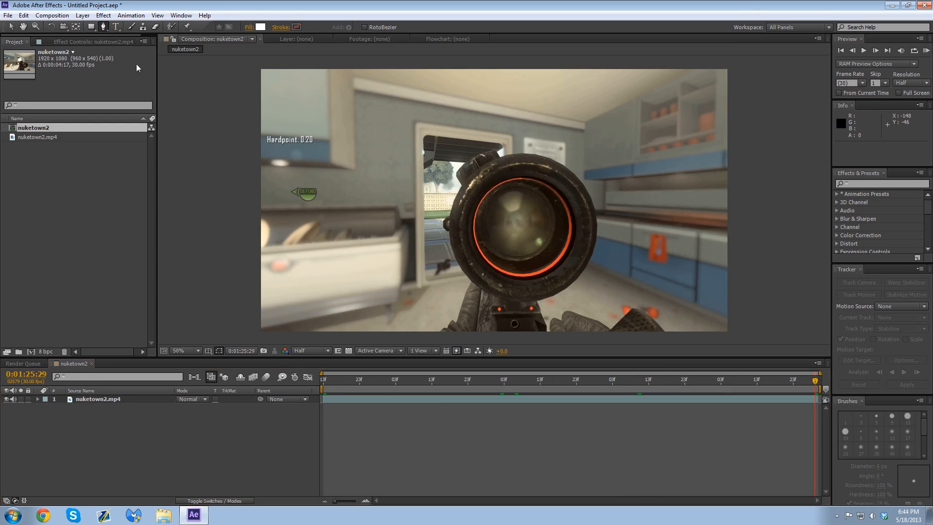
key(space)
drag(508, 252, 508, 245)
scroll(486, 233, up, 2)
scroll(392, 239, up, 2)
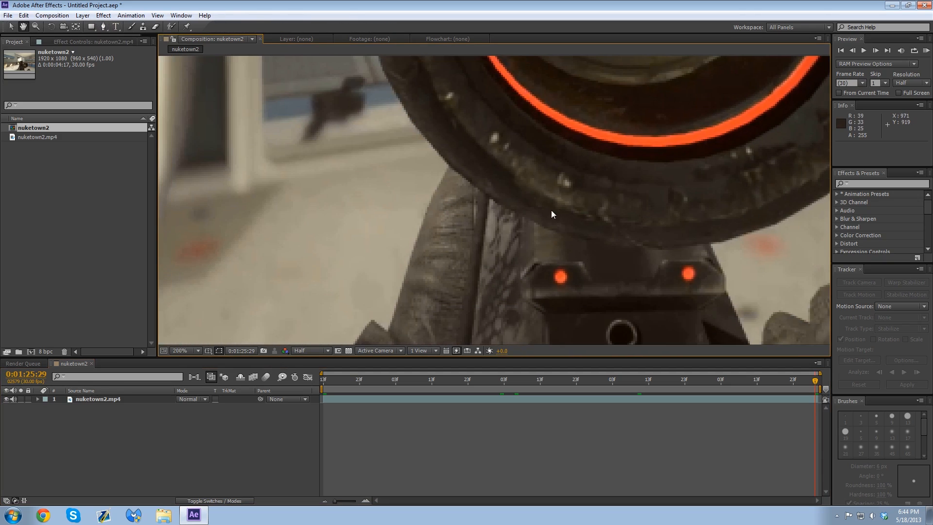
click(311, 350)
click(321, 373)
key(space)
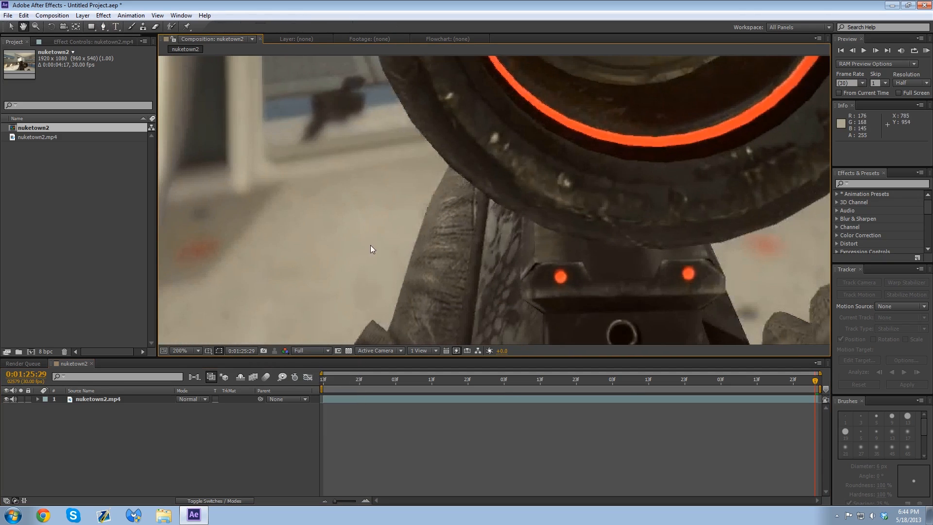
drag(342, 342, 421, 248)
click(401, 274)
click(414, 256)
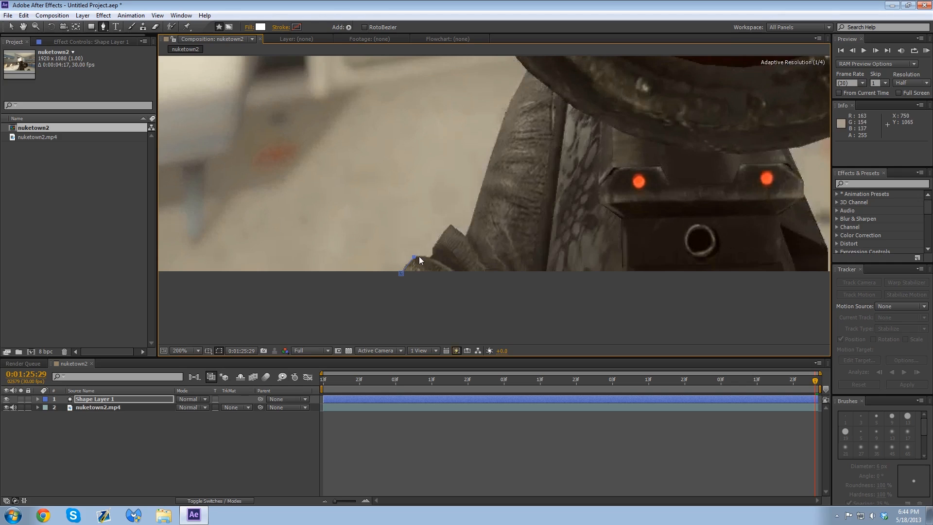
key(ctrl+z)
key(ctrl+z)
Step: Duplicate the nuketown2.mp4 layer in the composition
click(410, 399)
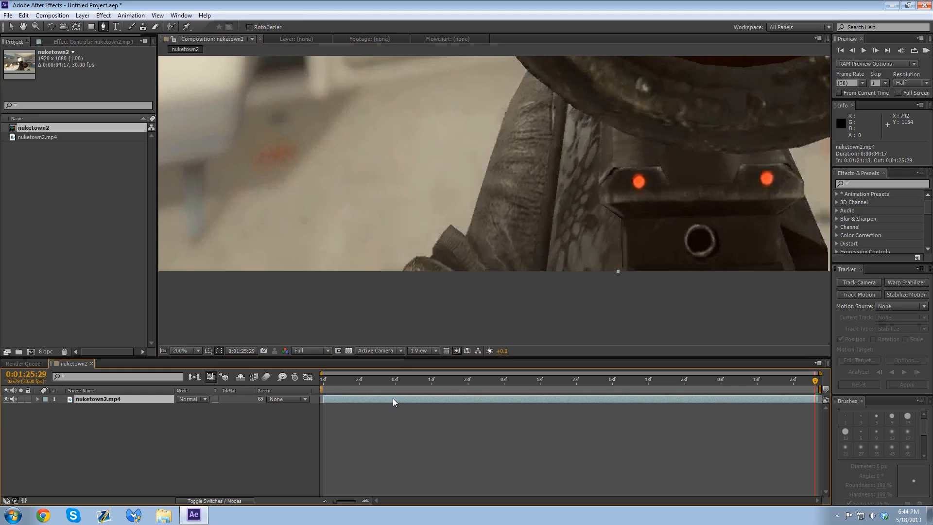
key(ctrl+d)
Step: Trace an open mask path with the Pen tool along the glove's outer edge and up the scope's rim on the upper layer
click(401, 273)
click(418, 256)
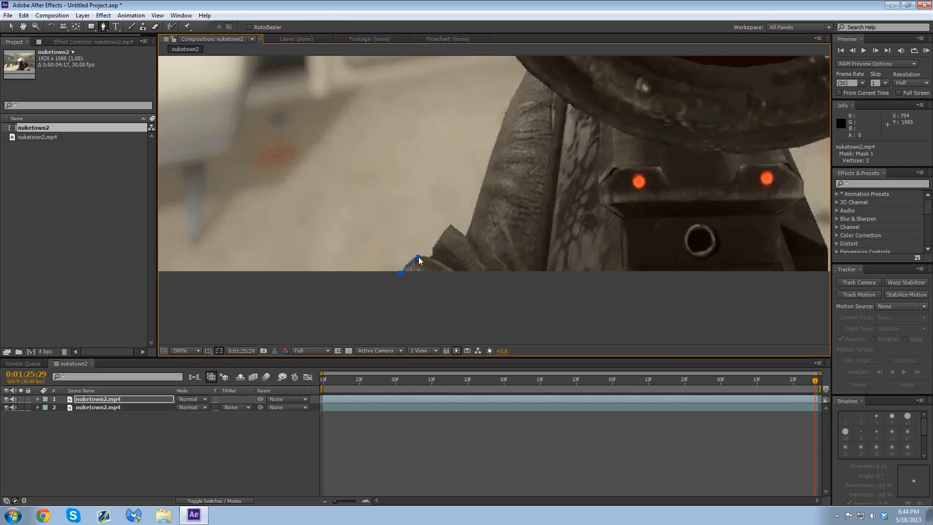
click(435, 248)
click(453, 224)
click(467, 236)
drag(472, 178, 450, 248)
click(482, 195)
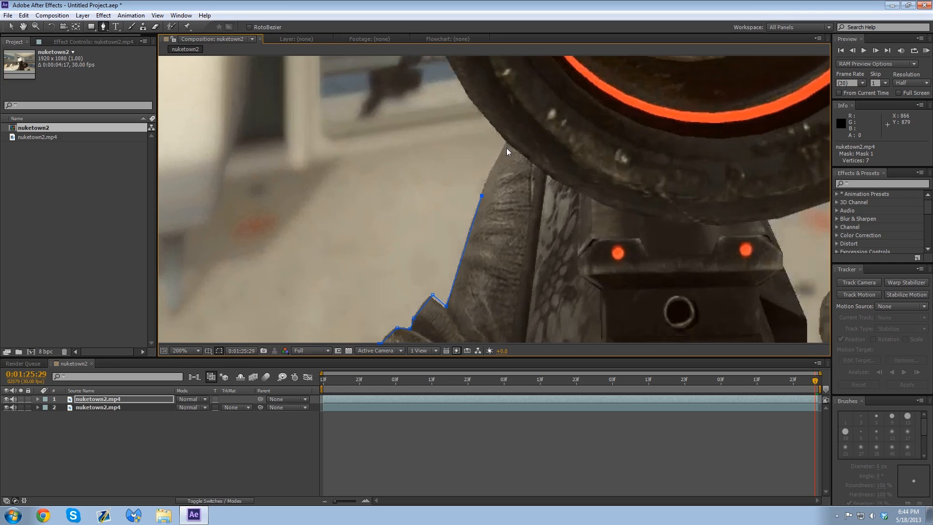
click(506, 146)
drag(471, 115, 489, 230)
click(488, 215)
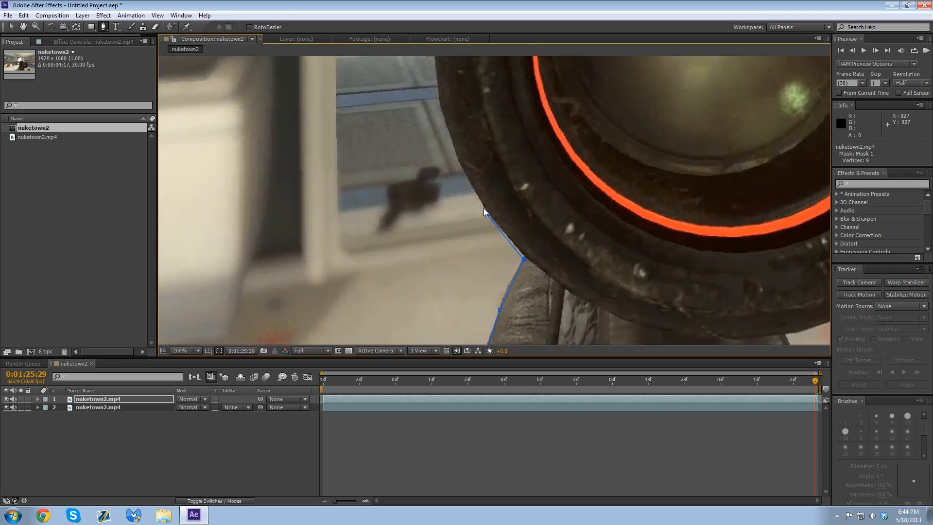
click(456, 157)
scroll(456, 218, down, 4)
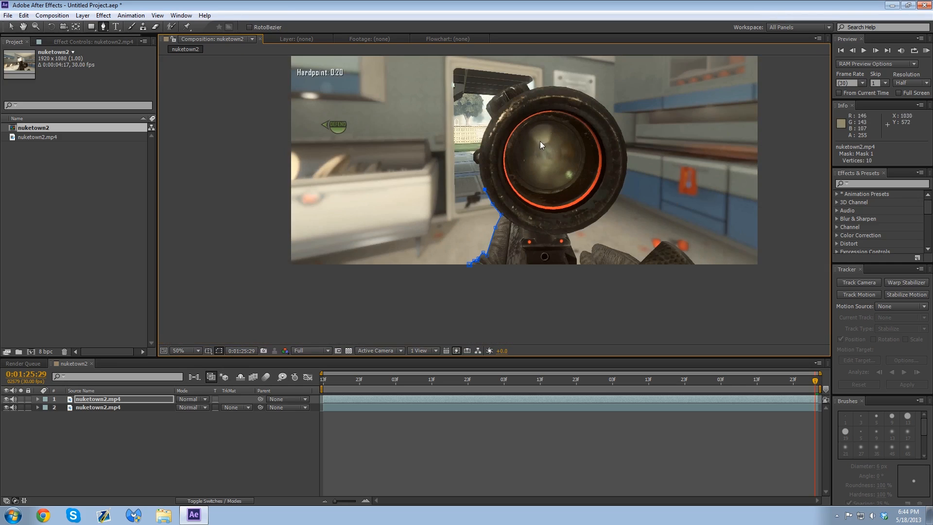
Step: Undo the mask path traced along the glove and scope on the upper nuketown2.mp4 layer
key(ctrl+z)
key(ctrl+z)
key(ctrl+z)
key(ctrl+z)
key(ctrl+z)
key(ctrl+z)
key(ctrl+z)
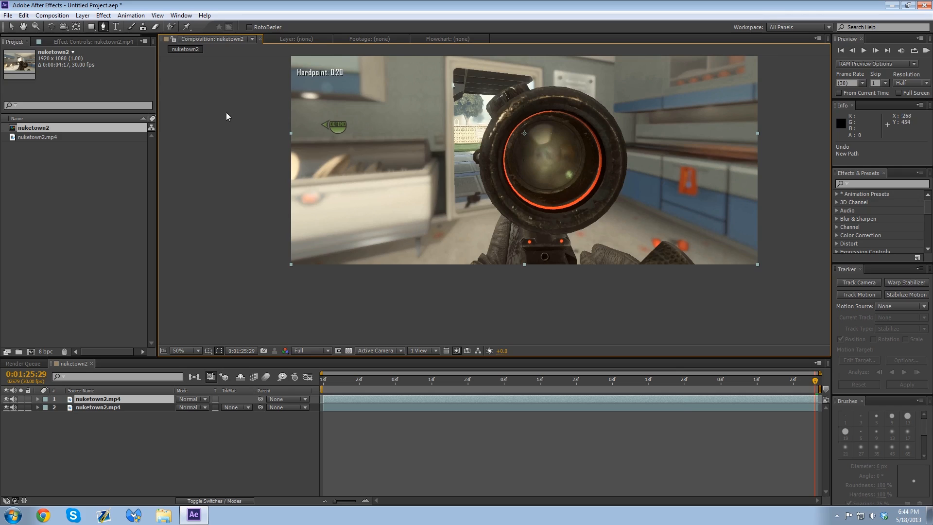
Step: Move the current time to 0:01:22:21, where the whole rifle is shown from the side
click(672, 380)
click(606, 378)
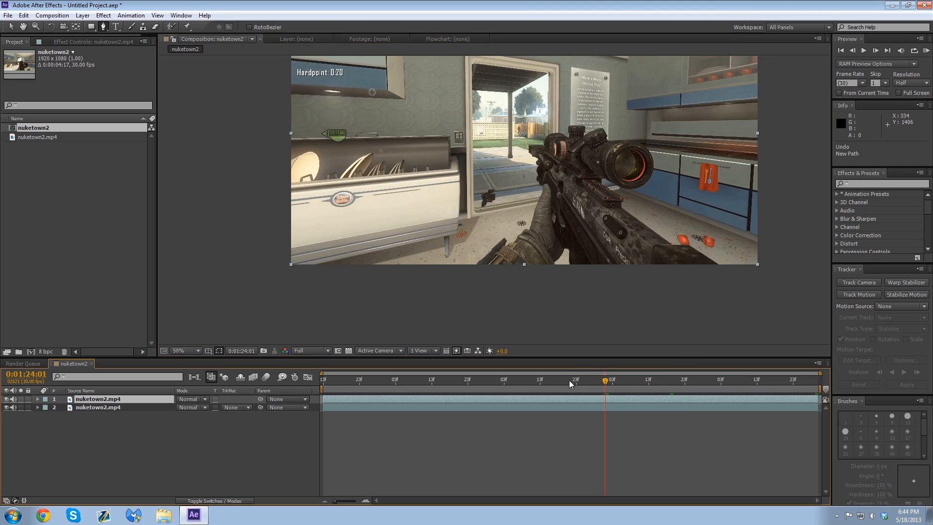
click(540, 380)
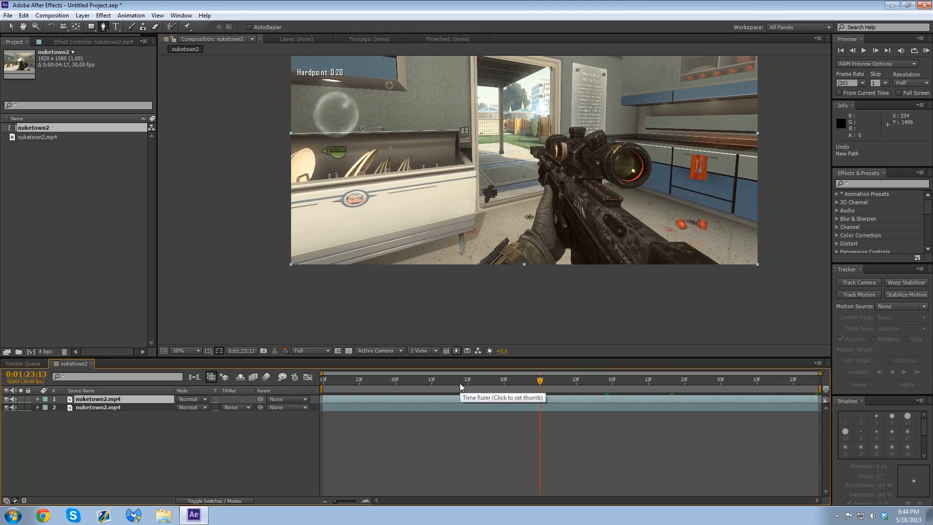
click(459, 382)
key(h)
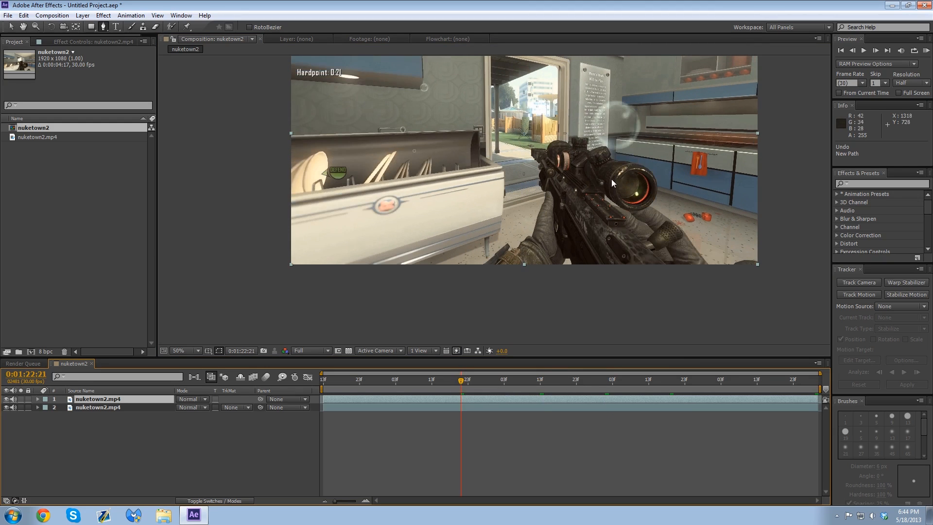
drag(611, 181, 611, 253)
key(g)
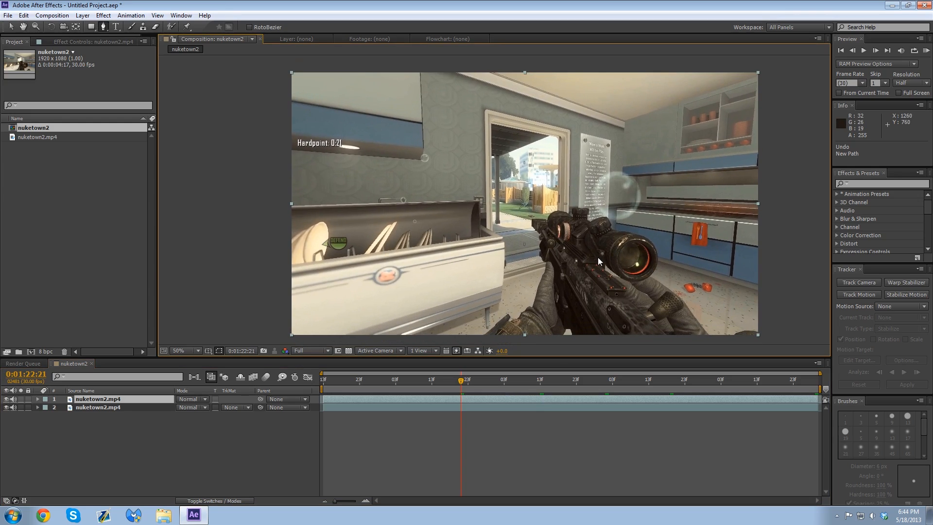
key(space)
drag(545, 259, 530, 237)
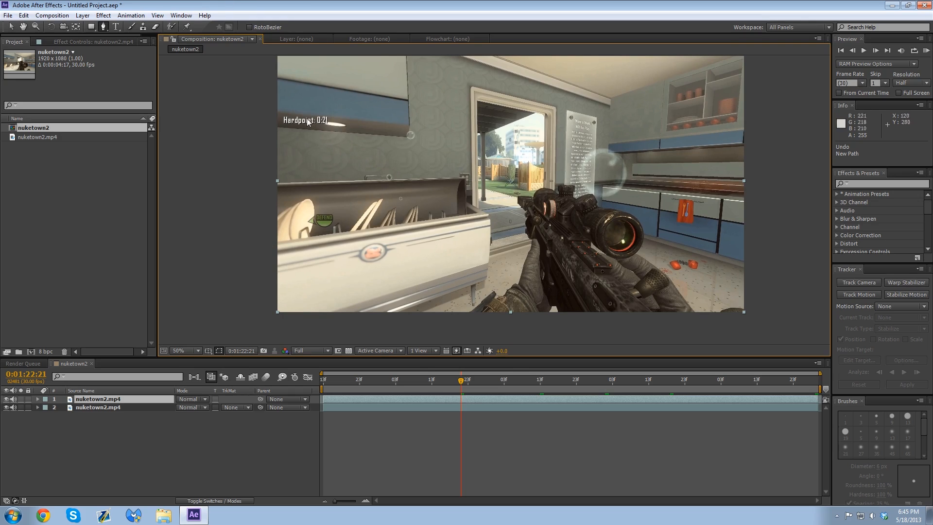
Step: Open the upper nuketown2.mp4 layer in its own Layer view and activate the Roto Brush tool
double_click(443, 399)
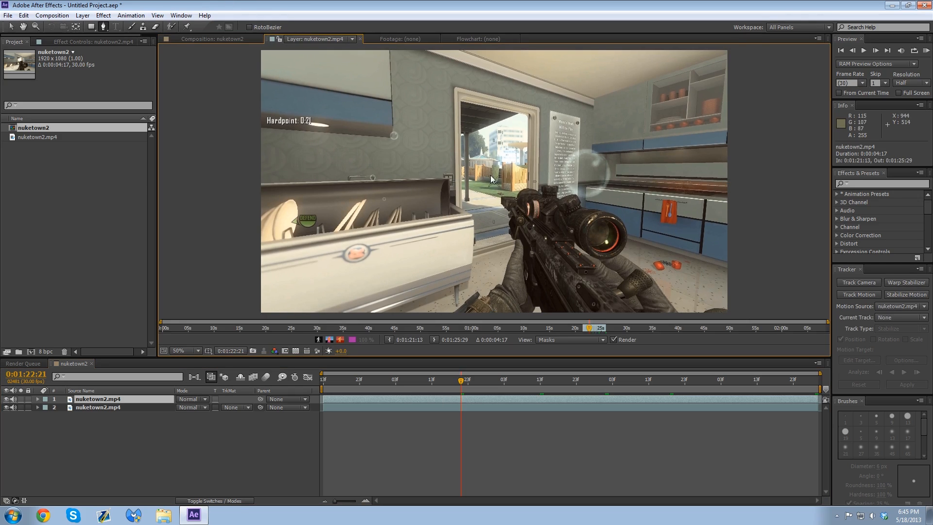
key(h)
mouse_move(489, 179)
mouse_down()
mouse_move(544, 213)
mouse_move(478, 225)
mouse_move(504, 181)
mouse_up()
key(g)
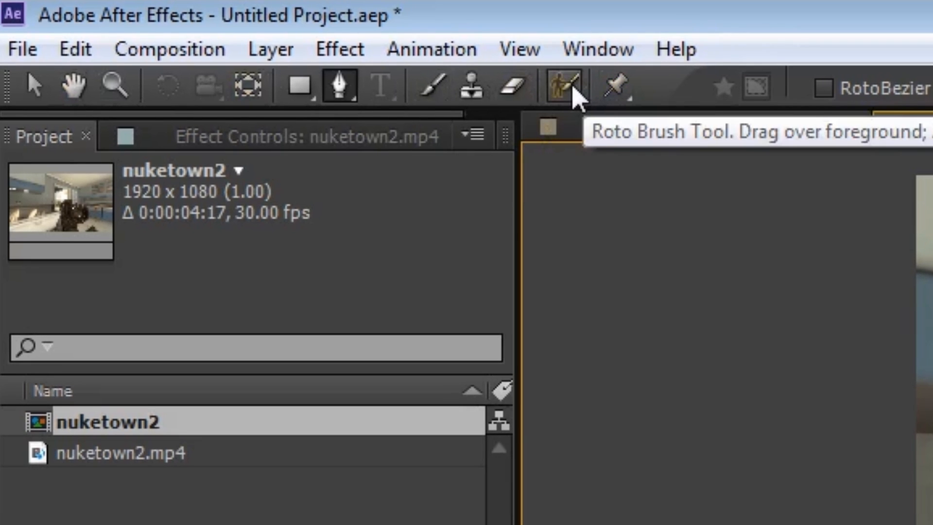
click(573, 88)
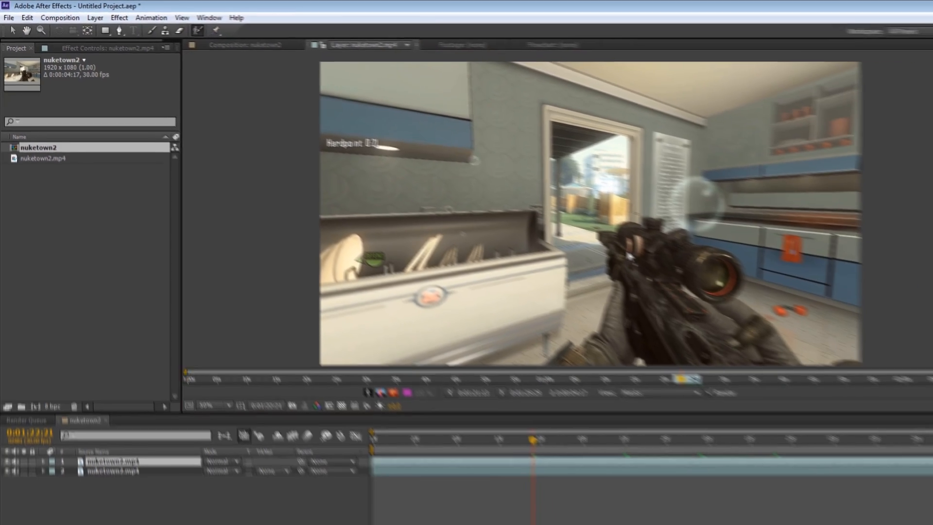
Step: Set the Roto Brush diameter to 15 px and frame the rifle's scope at 200% for painting
scroll(544, 217, up, 6)
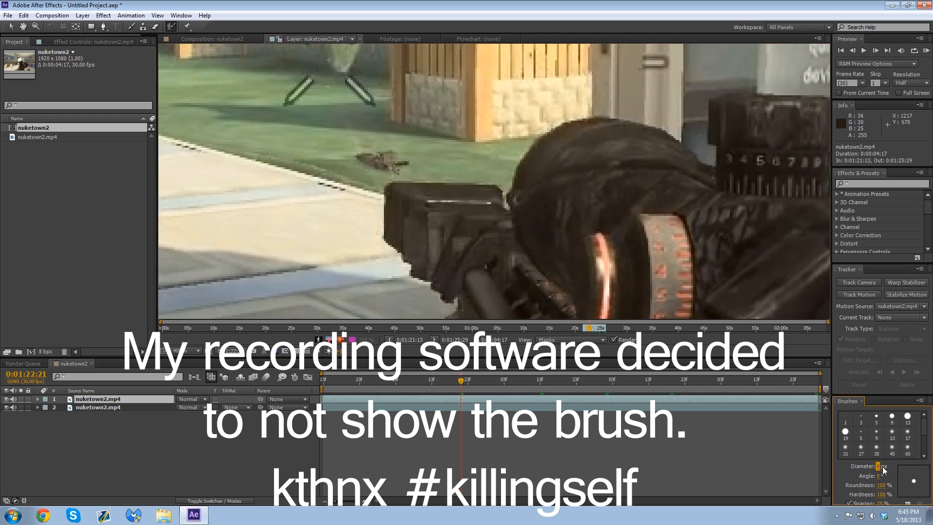
drag(880, 467, 888, 468)
drag(603, 261, 474, 142)
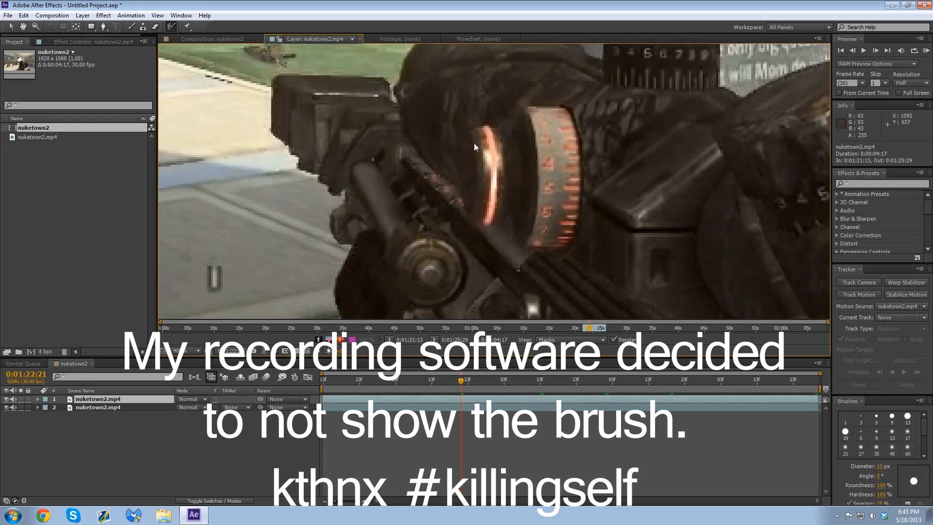
scroll(462, 142, down, 2)
scroll(486, 166, up, 1)
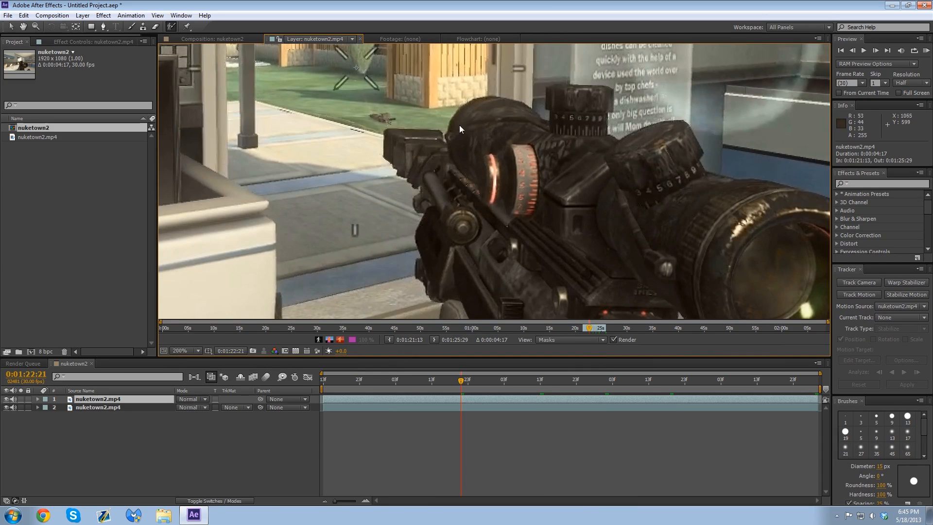
scroll(503, 169, down, 1)
drag(505, 217, 445, 138)
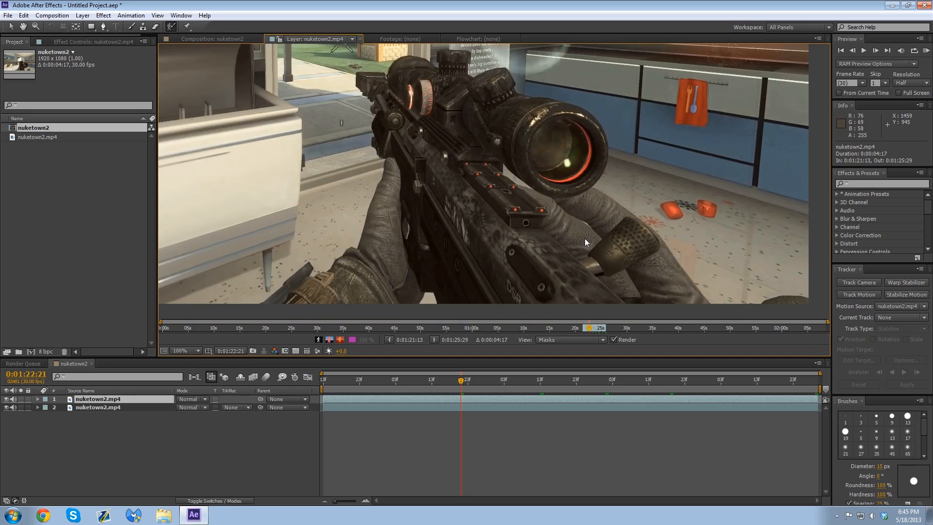
drag(479, 206, 539, 173)
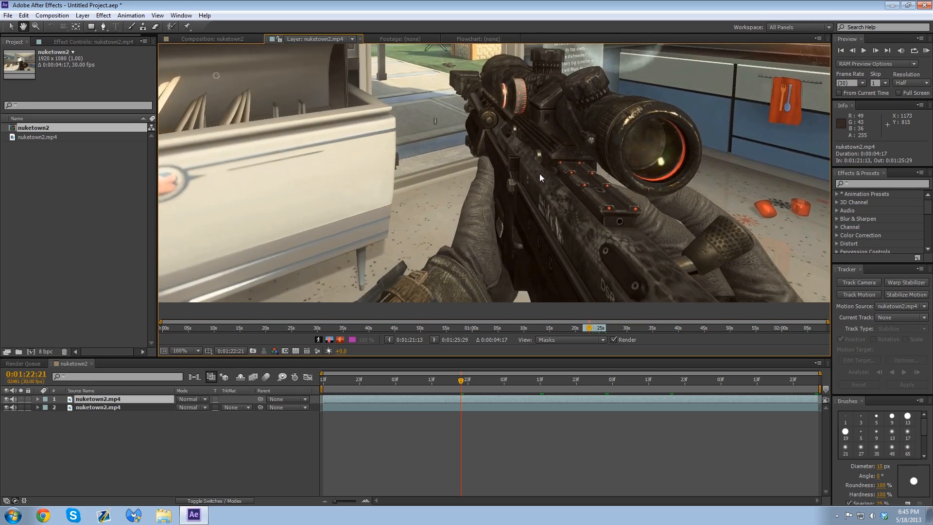
mouse_move(457, 80)
mouse_down()
mouse_move(478, 75)
mouse_move(458, 86)
mouse_move(471, 96)
mouse_move(460, 89)
mouse_move(477, 91)
mouse_move(490, 61)
mouse_move(516, 60)
mouse_move(489, 80)
mouse_move(494, 61)
mouse_move(472, 101)
mouse_move(472, 124)
mouse_move(479, 106)
mouse_move(456, 90)
mouse_move(459, 79)
mouse_move(472, 93)
mouse_up()
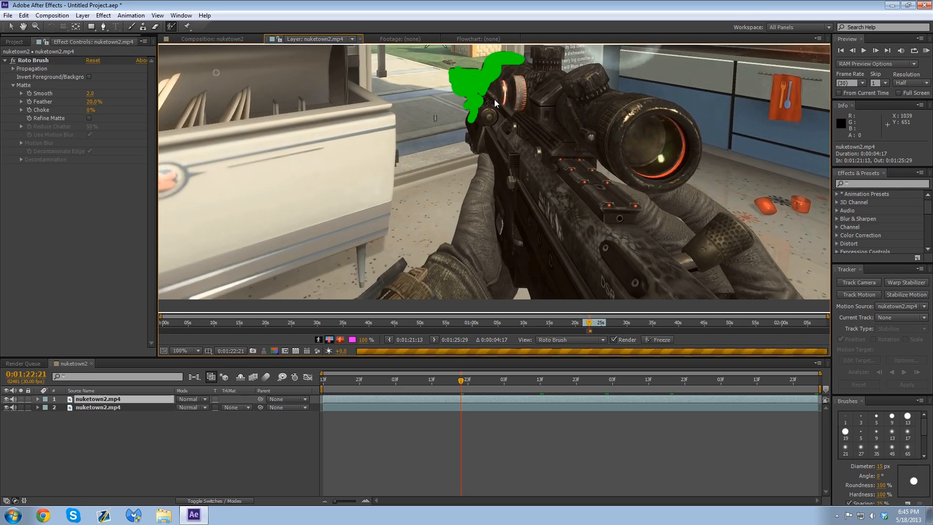
key(ctrl+z)
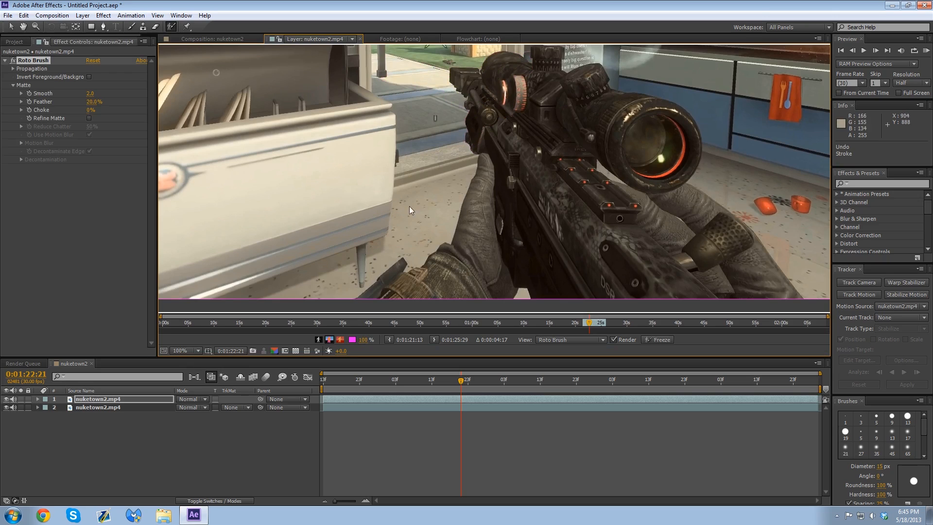
key(ctrl+z)
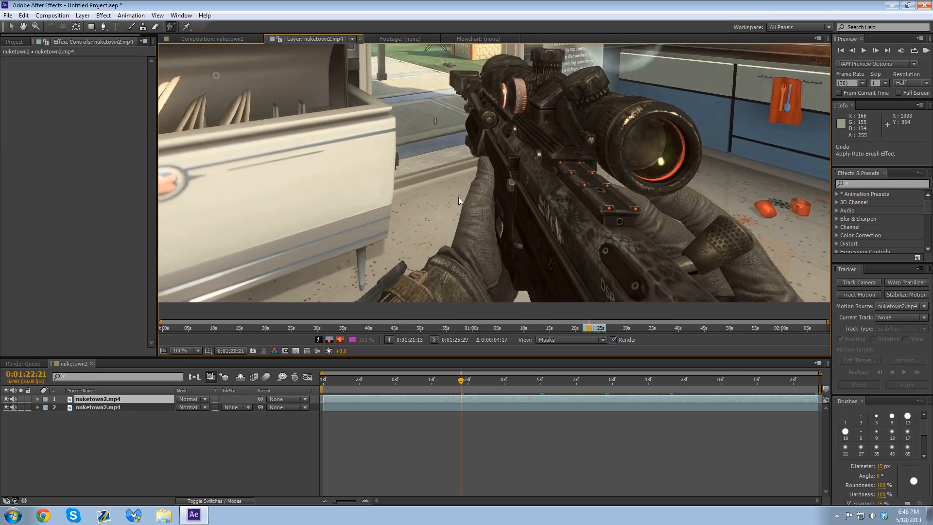
Step: Frame the clip at 50% and paint a Roto Brush foreground stroke over the rifle, scope and gloved hands
scroll(543, 185, down, 2)
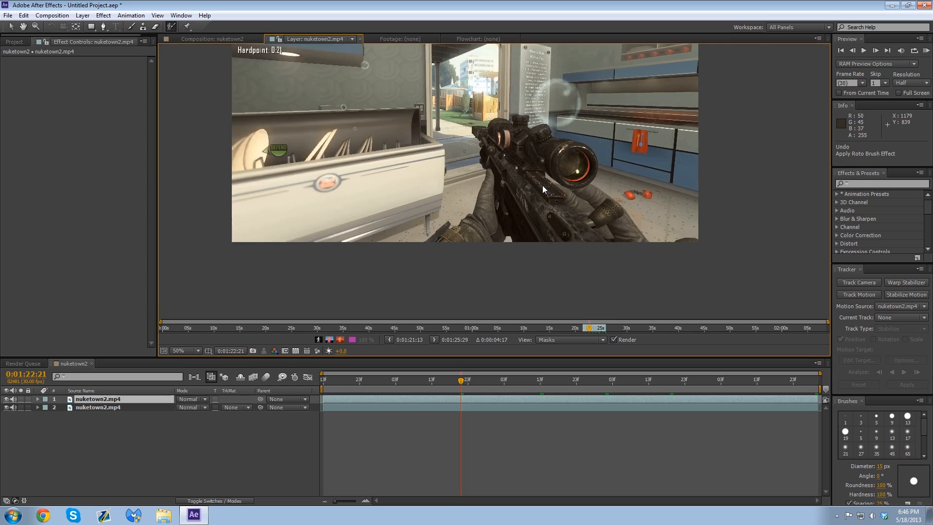
mouse_move(481, 131)
mouse_down()
mouse_move(499, 128)
mouse_move(565, 153)
mouse_move(557, 168)
mouse_move(641, 248)
mouse_move(600, 237)
mouse_move(556, 198)
mouse_move(521, 196)
mouse_move(463, 244)
mouse_move(499, 208)
mouse_up()
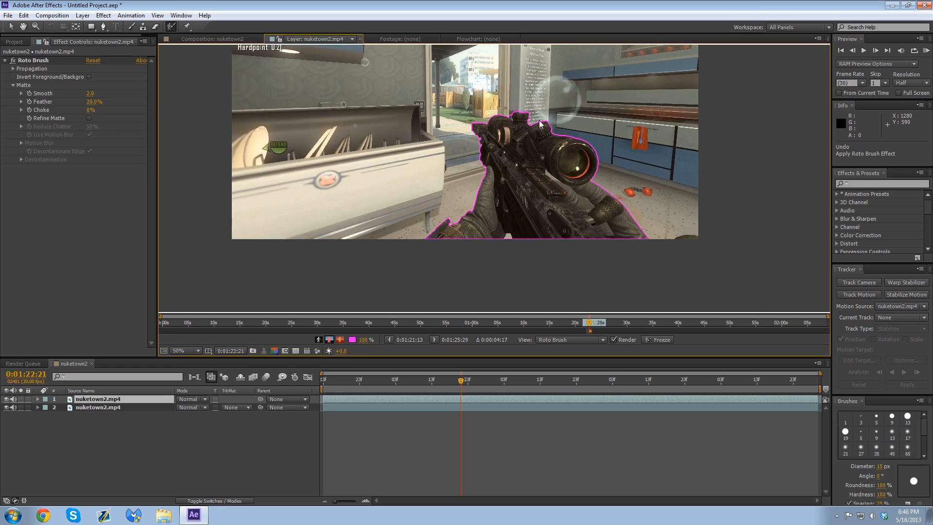
Step: Examine the Roto Brush boundary up close along the front sight, scope turrets, eyepiece, glove and rifle rail
scroll(521, 136, up, 5)
drag(496, 113, 533, 284)
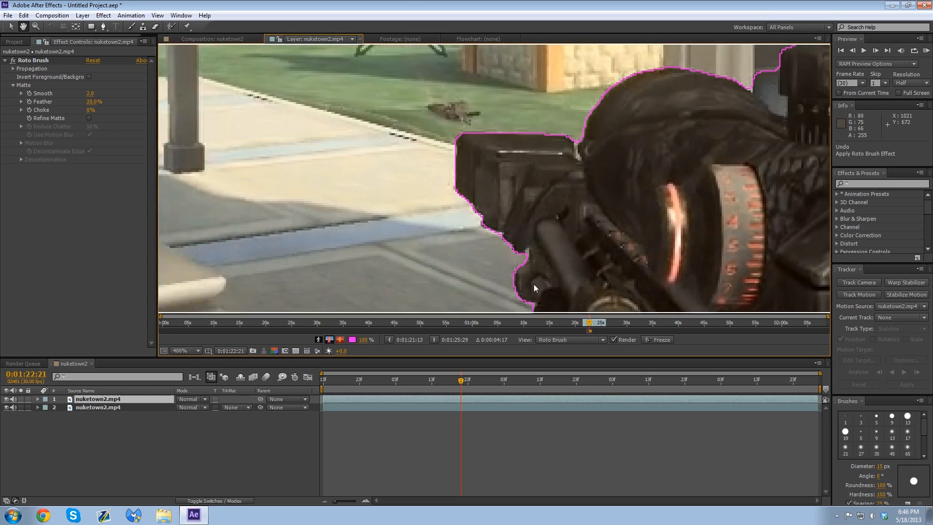
drag(464, 168, 445, 197)
drag(548, 158, 453, 159)
drag(748, 161, 584, 172)
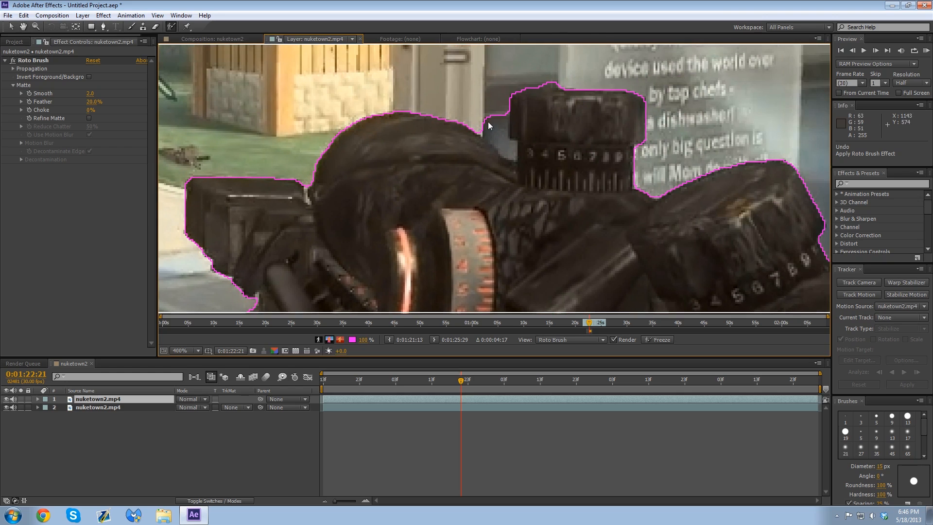
drag(606, 215, 423, 127)
drag(733, 247, 490, 147)
drag(637, 259, 444, 2)
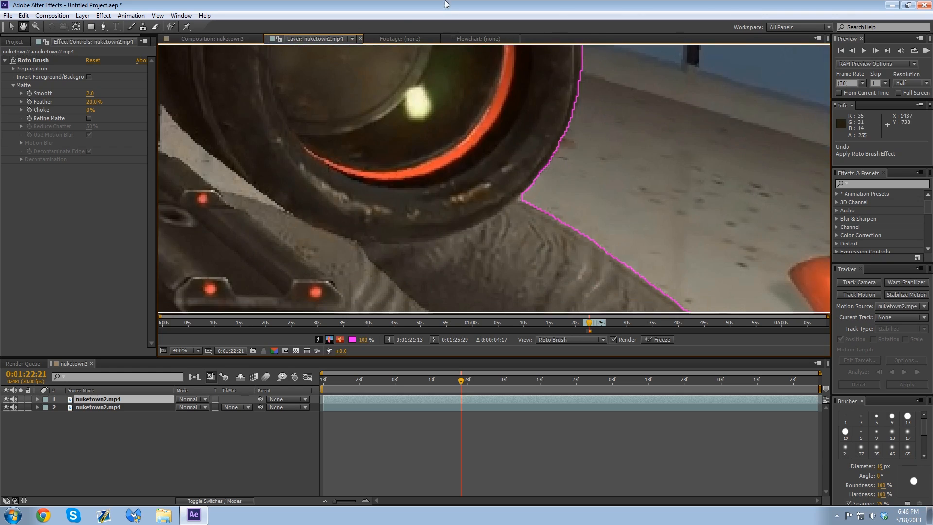
drag(496, 248, 430, 126)
drag(433, 225, 378, 124)
mouse_move(306, 77)
mouse_down()
mouse_move(485, 101)
mouse_move(748, 300)
mouse_up()
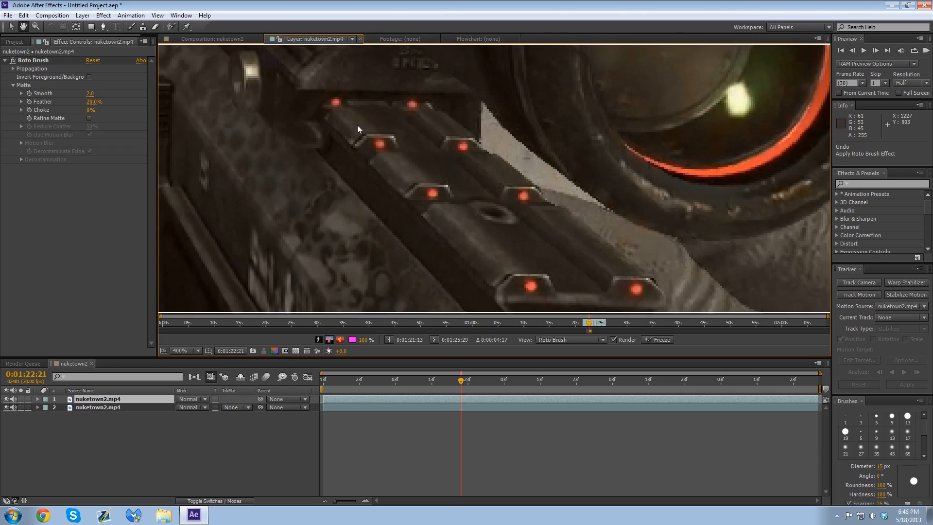
drag(359, 129, 551, 285)
drag(418, 189, 483, 331)
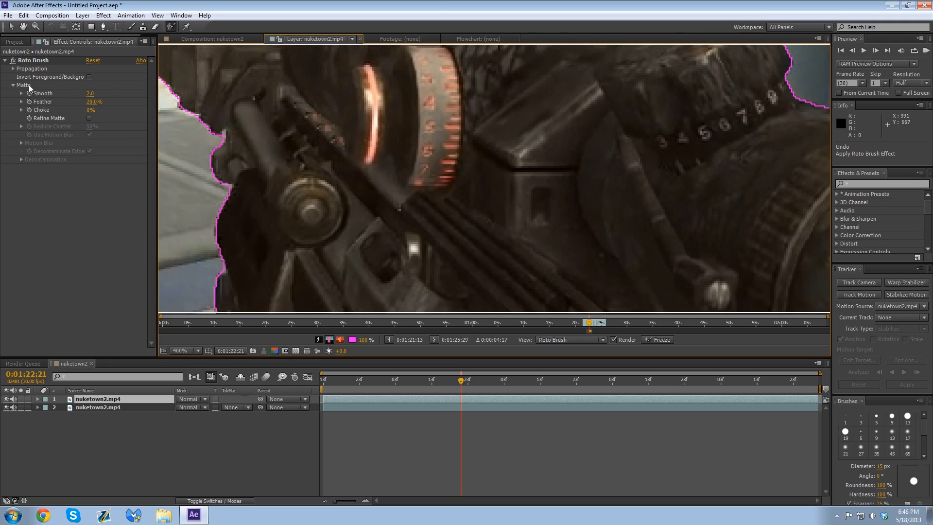
Step: Set the Roto Brush matte's Smooth value to 0 and inspect the resulting edge around the front sight and scope
drag(90, 93, 71, 94)
scroll(259, 135, down, 1)
drag(259, 136, 410, 273)
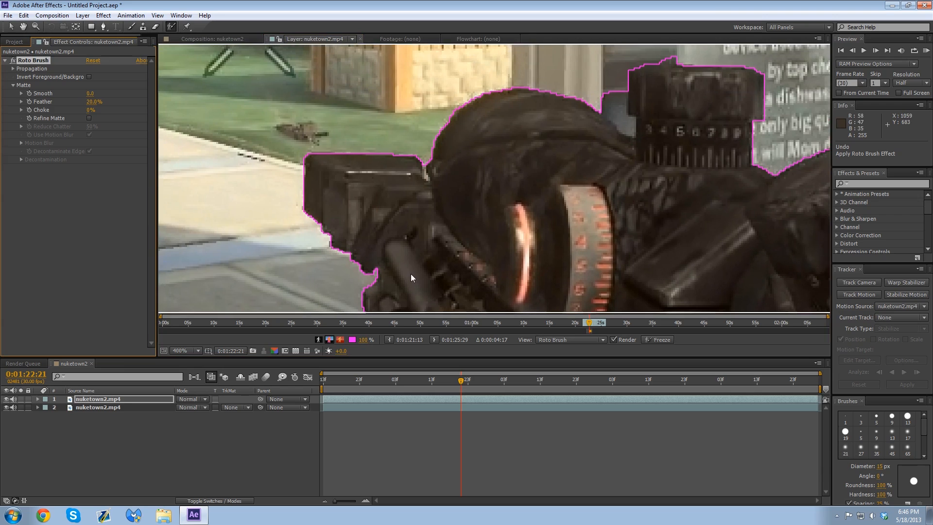
scroll(428, 180, up, 3)
drag(281, 158, 468, 226)
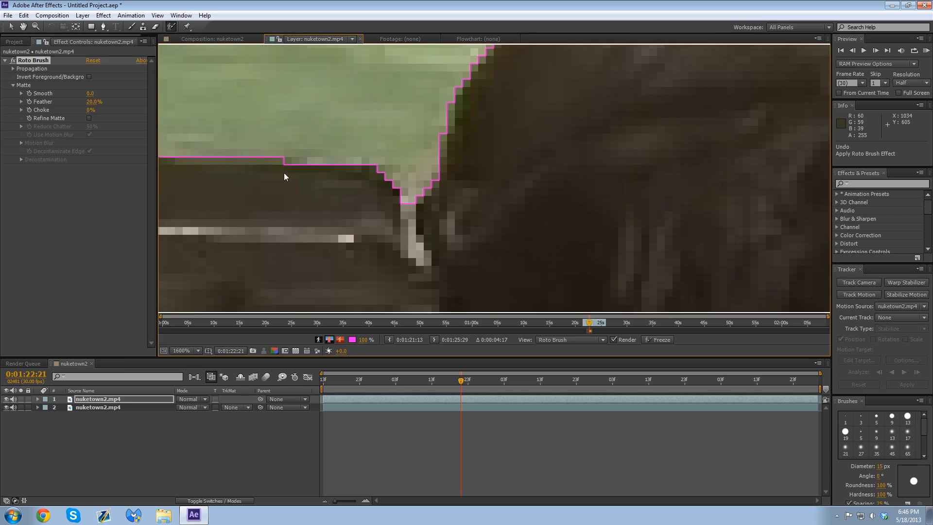
drag(284, 173, 600, 188)
drag(662, 248, 402, 132)
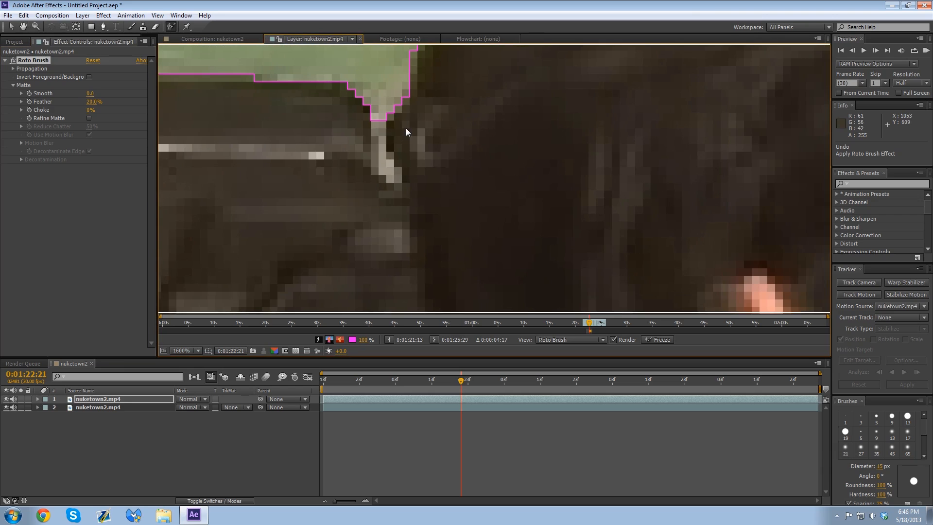
scroll(517, 156, down, 3)
drag(467, 181, 420, 179)
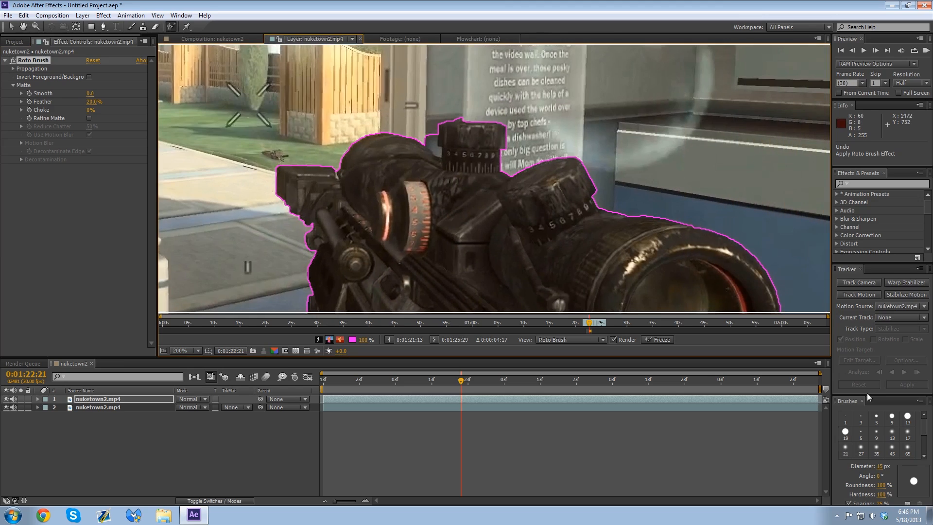
Step: Set the brush diameter to 8 px and exclude the background gap between the scope's rounded front and its upper turret
drag(880, 468, 877, 474)
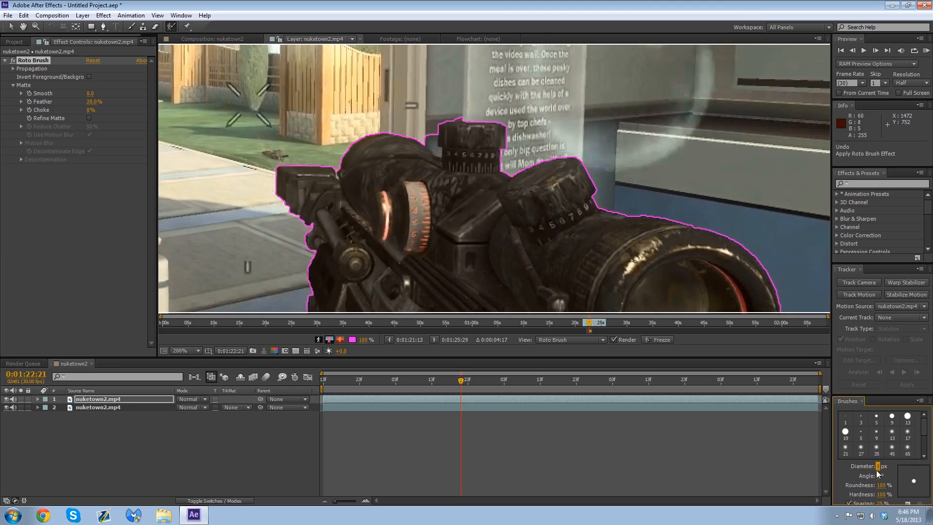
scroll(477, 194, up, 2)
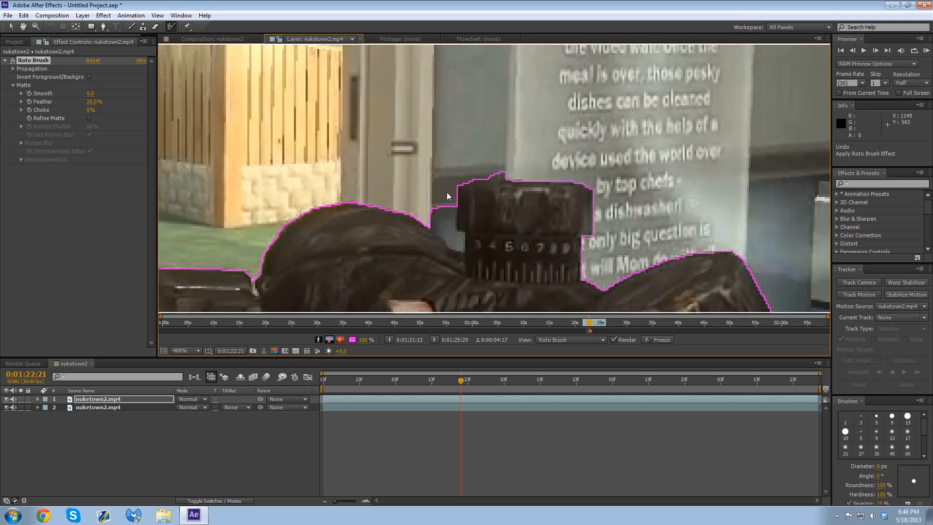
alt+click(445, 219)
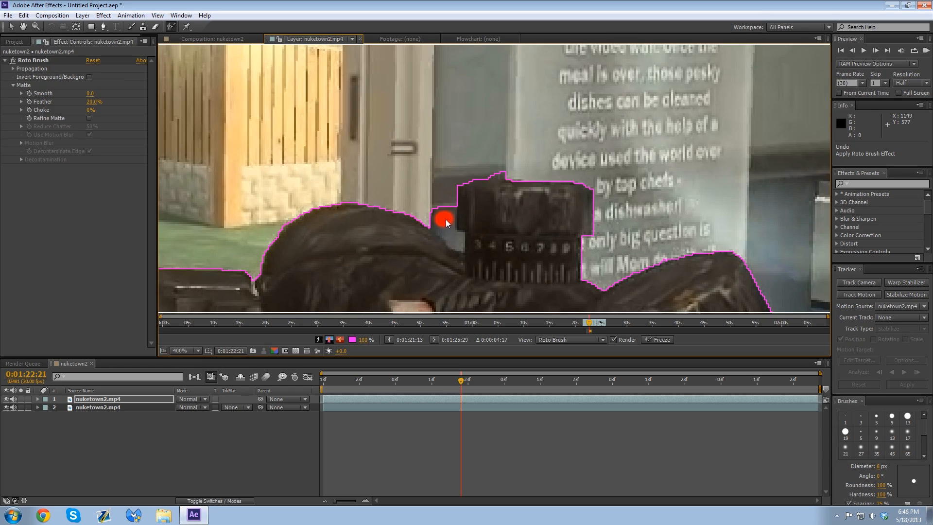
click(426, 240)
click(422, 231)
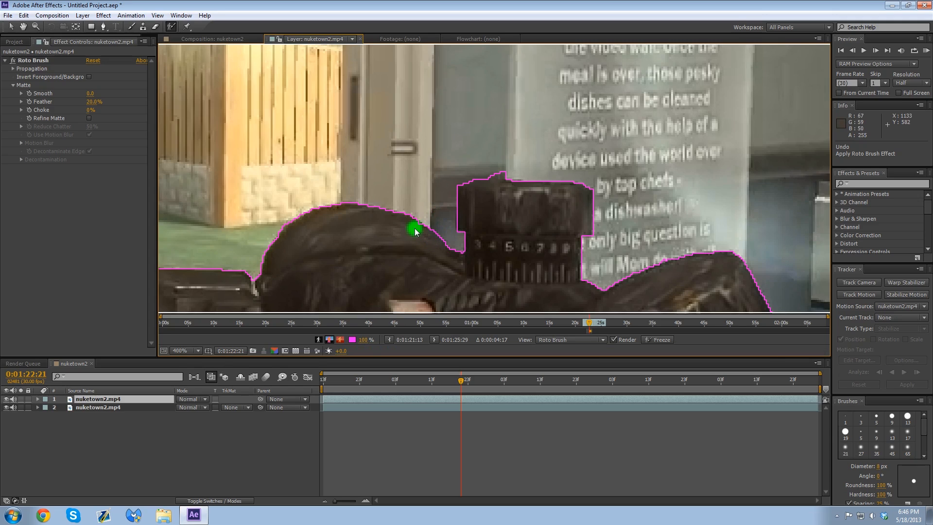
alt+click(501, 170)
Step: Exclude the sliver of floor between the rifle's rail and the scope eyepiece with Roto Brush background strokes
mouse_move(583, 235)
mouse_down()
mouse_move(496, 205)
mouse_move(392, 130)
mouse_up()
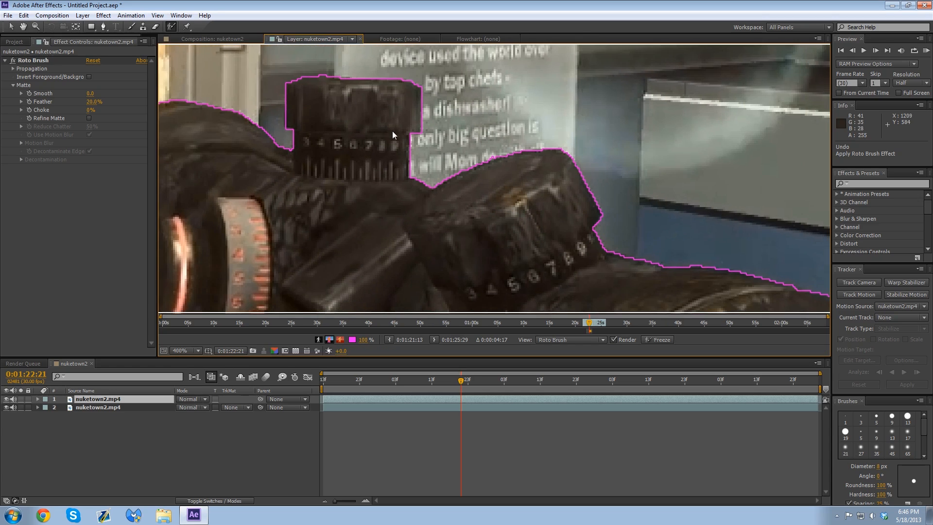
drag(570, 226, 326, 80)
drag(475, 165, 294, 53)
drag(441, 201, 462, 62)
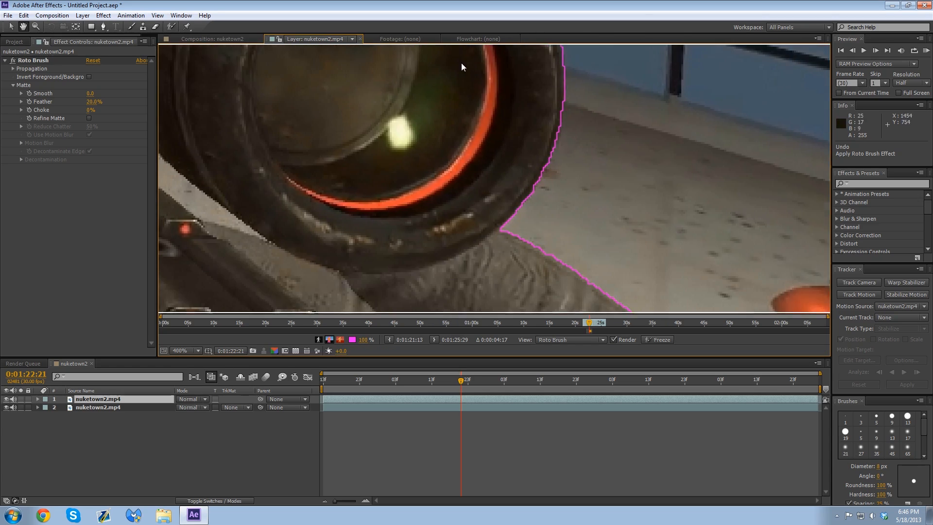
drag(370, 205, 469, 136)
drag(315, 138, 529, 211)
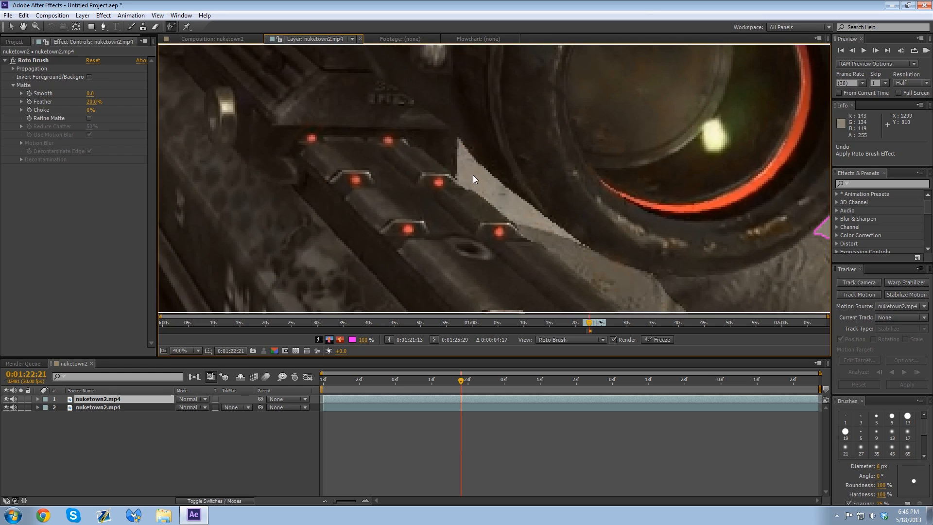
drag(498, 189, 501, 194)
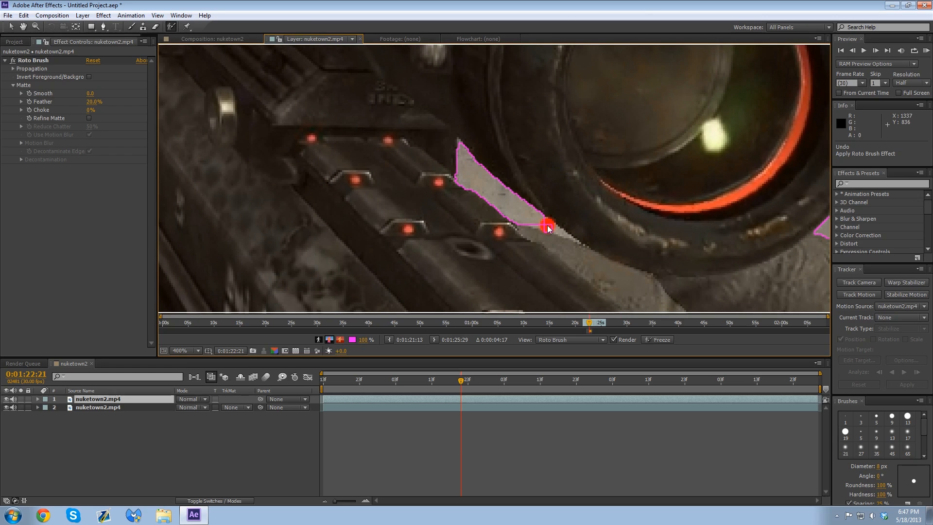
drag(548, 225, 576, 237)
Step: Exclude the floor gap between the sleeve and rifle, and add the dark shape in the frame's lower-right corner to the foreground
scroll(428, 171, down, 1)
drag(465, 217, 306, 80)
mouse_move(529, 217)
mouse_down()
mouse_move(334, 60)
mouse_move(577, 191)
mouse_up()
drag(311, 146, 494, 149)
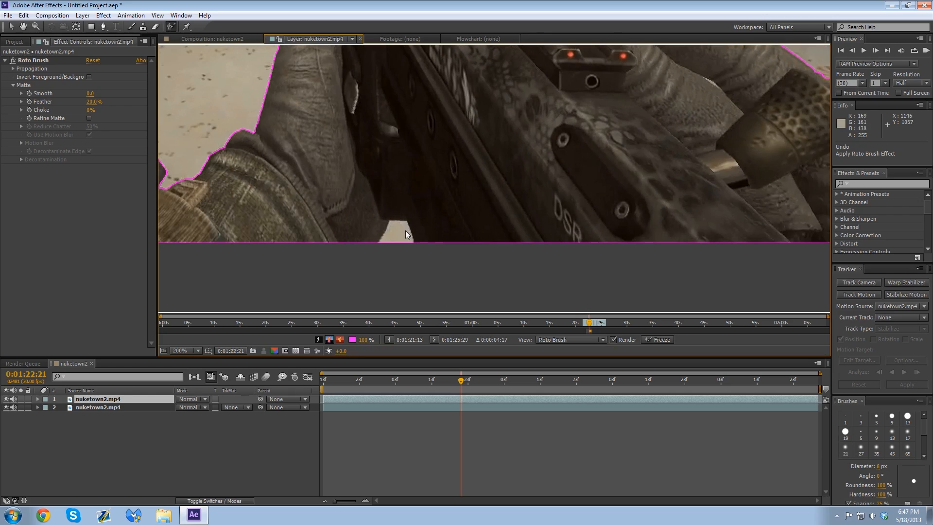
drag(403, 234, 400, 241)
drag(703, 197, 377, 190)
drag(698, 236, 459, 215)
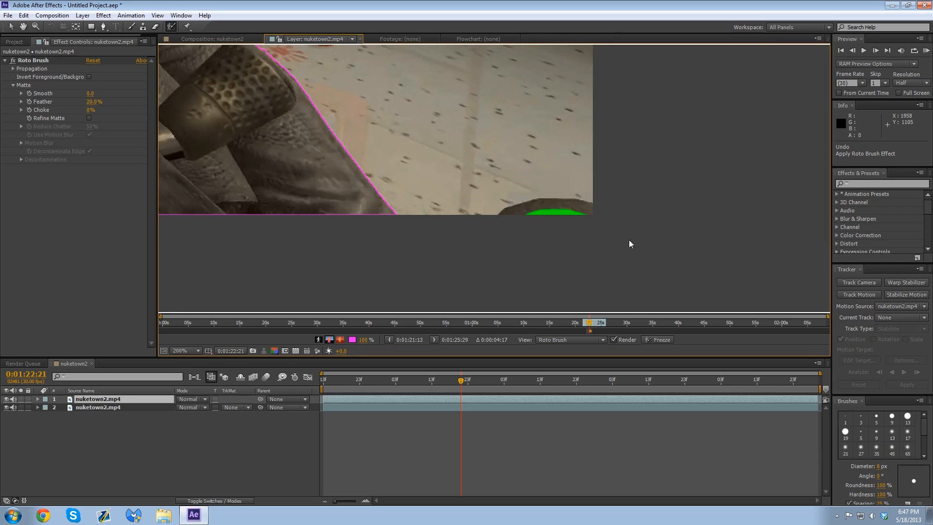
Step: Inspect the refined Roto Brush outline around the rifle and hands, then advance the current time to 0:01:22:24
drag(243, 128, 655, 174)
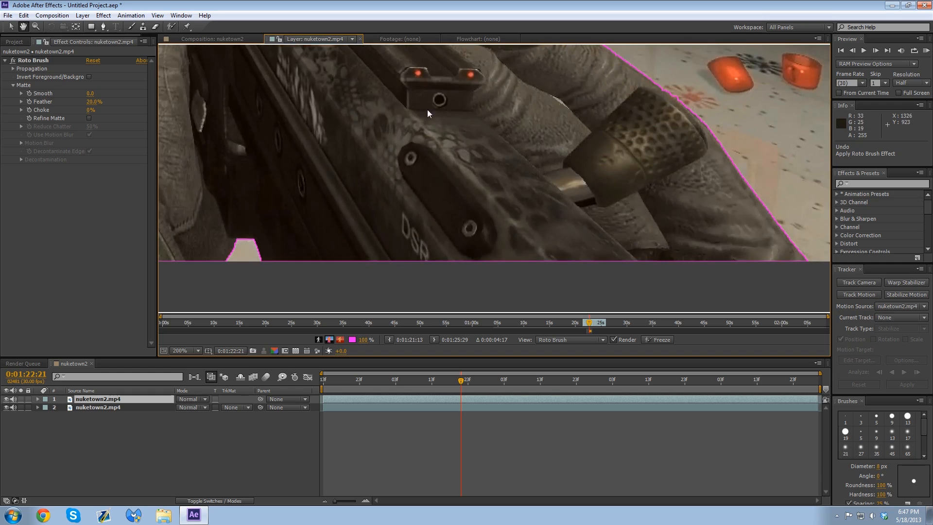
drag(427, 111, 759, 220)
drag(399, 135, 421, 228)
drag(483, 178, 458, 268)
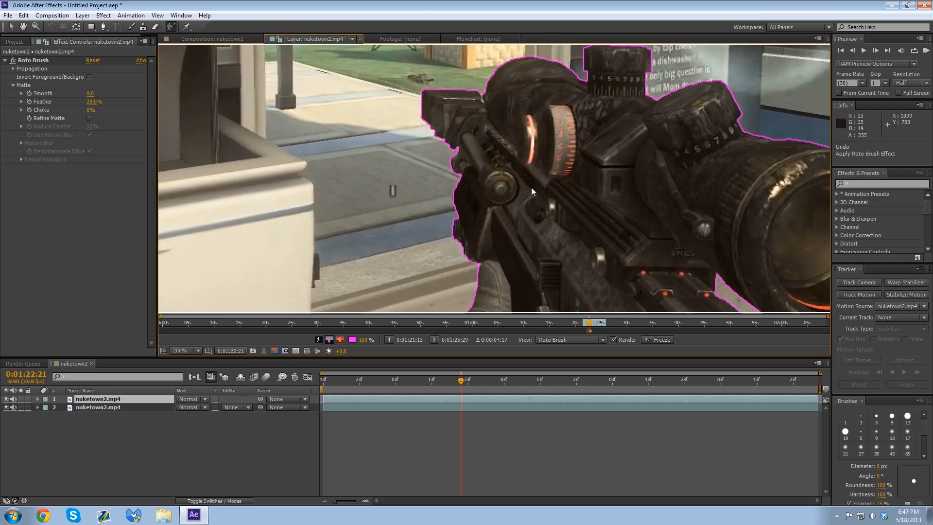
scroll(578, 199, down, 1)
drag(624, 228, 562, 181)
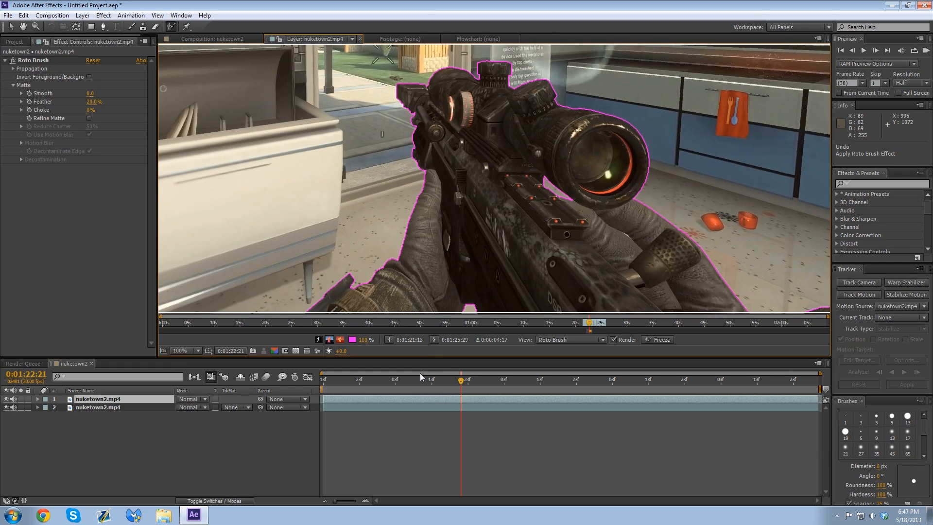
drag(520, 215, 608, 226)
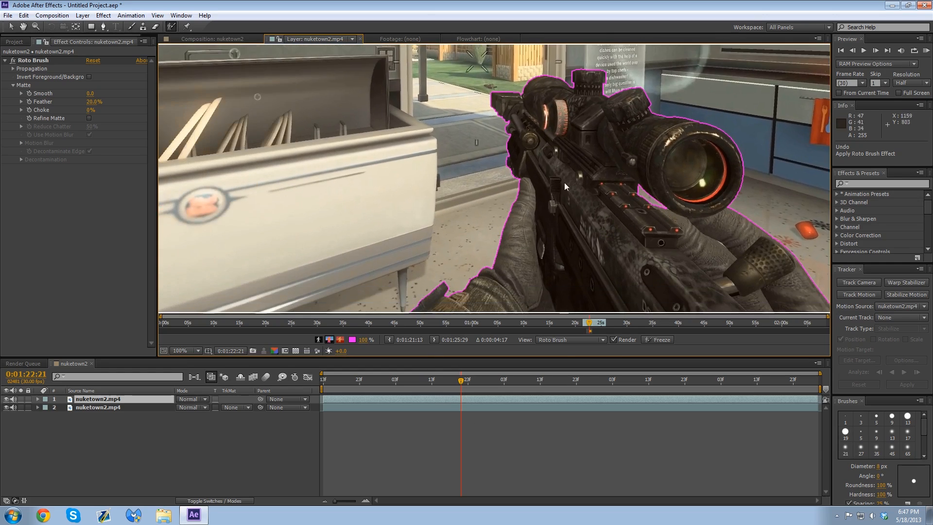
drag(512, 138, 458, 195)
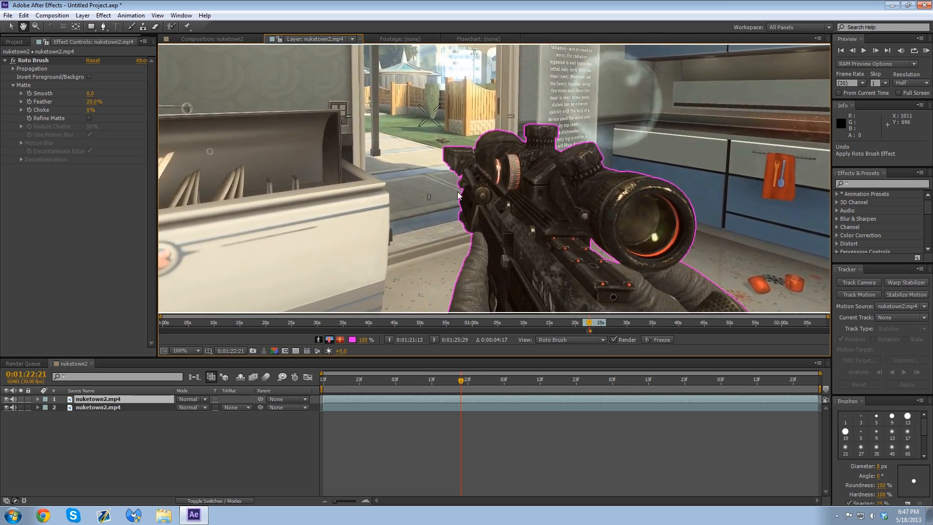
scroll(504, 210, down, 1)
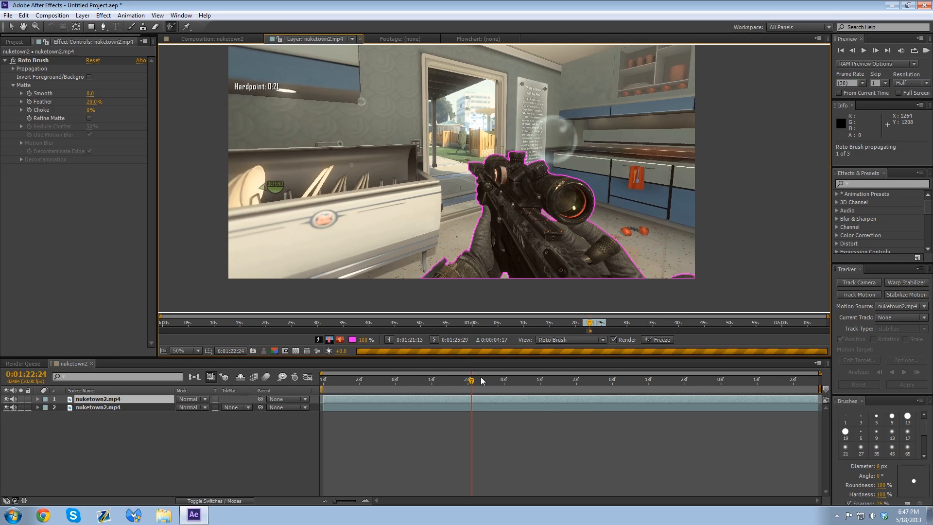
Step: Return to the nuketown2 composition view and set its preview resolution to Third
click(232, 39)
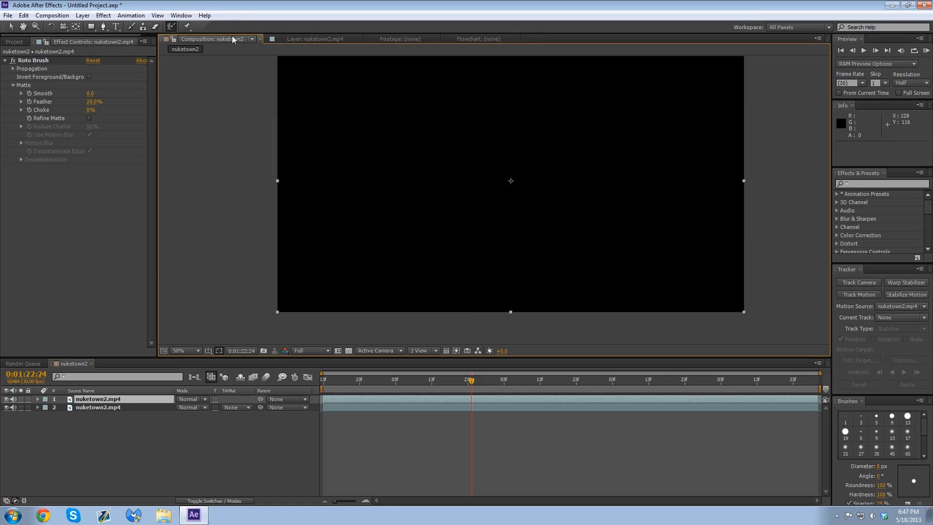
click(311, 350)
click(314, 387)
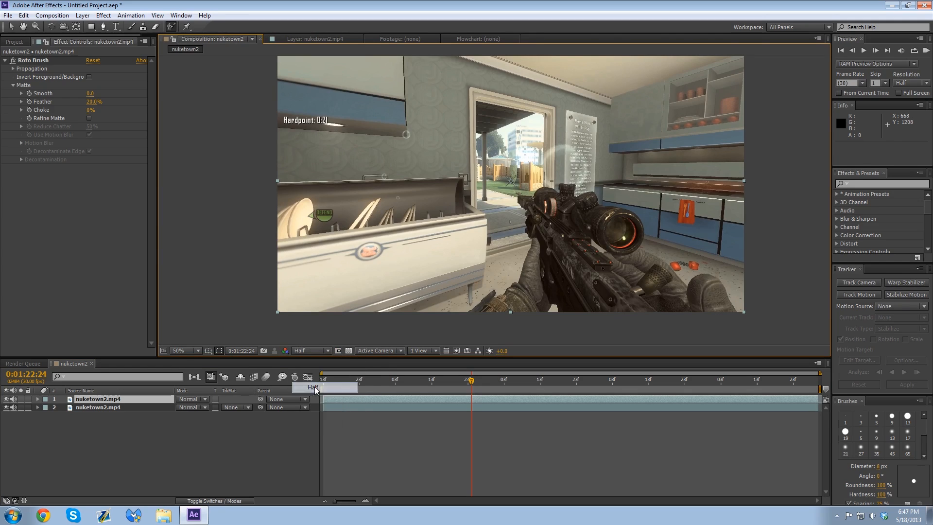
click(378, 351)
click(314, 351)
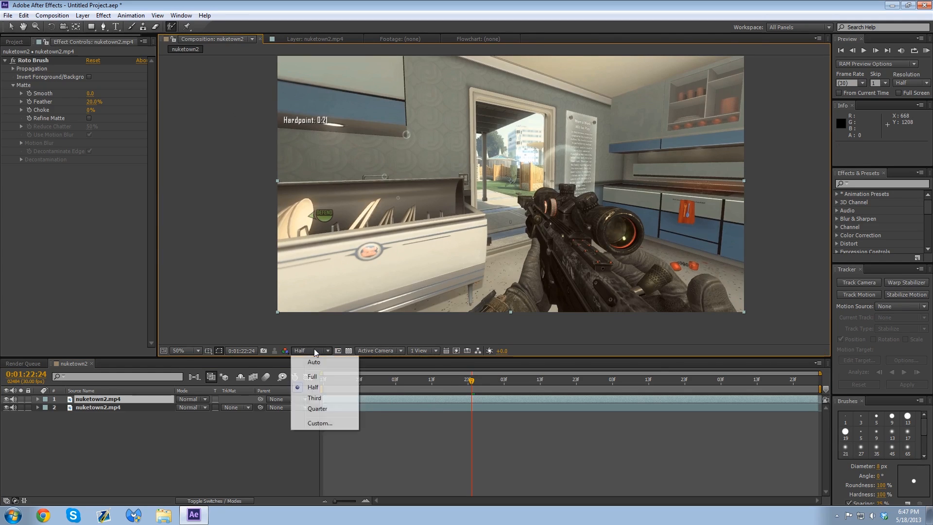
click(314, 398)
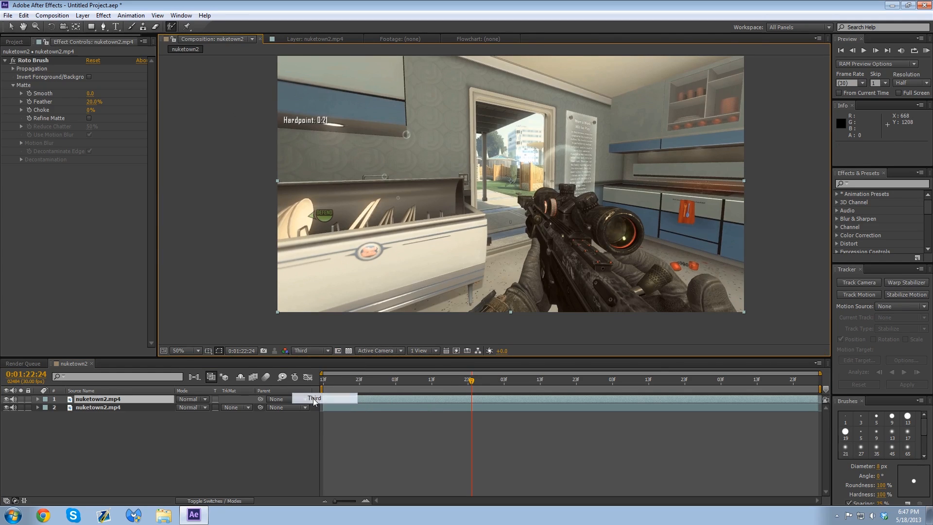
Step: Return to the nuketown2.mp4 layer view and exclude the stray floor area beside the rounded dark shape in the frame's lower-right corner
click(287, 39)
drag(447, 217, 402, 158)
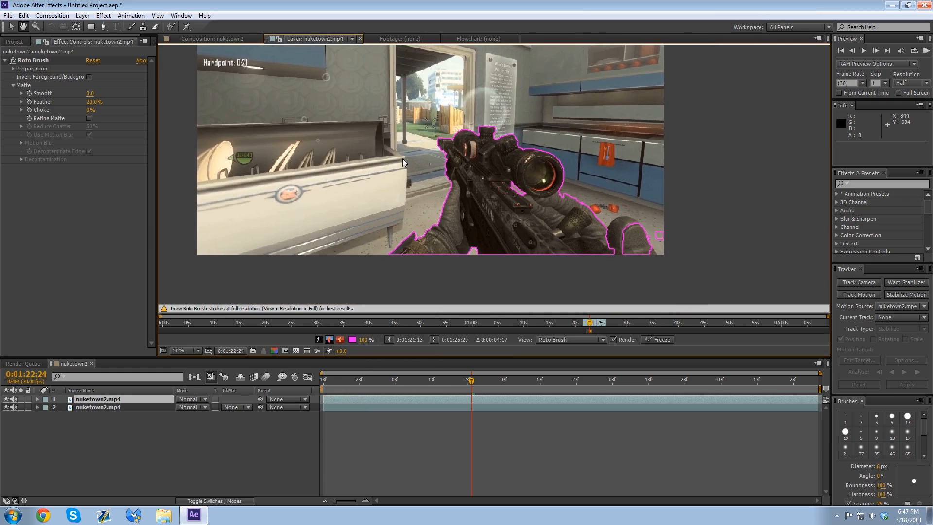
scroll(658, 241, up, 2)
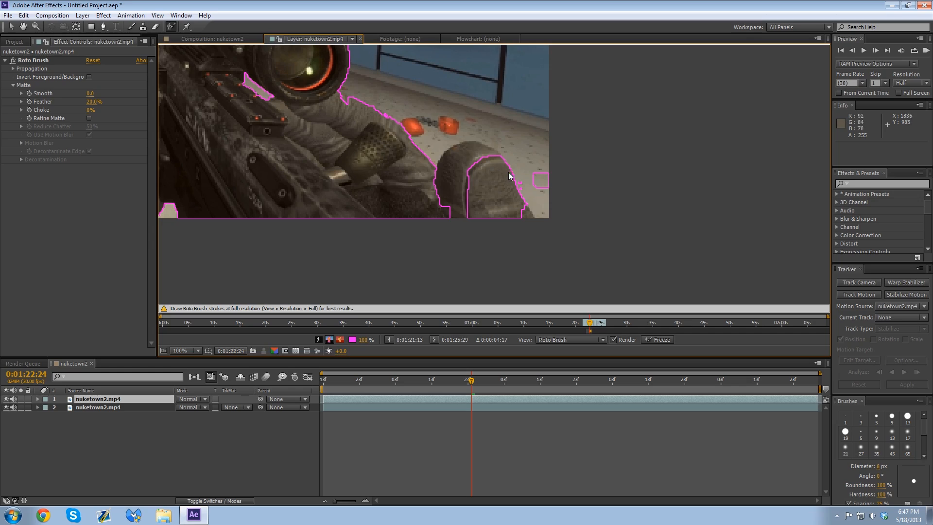
alt+drag(519, 180, 523, 193)
Step: Add the notch between the scope's eyepiece and the sleeve to the foreground with a Roto Brush stroke
key(space)
drag(327, 144, 486, 233)
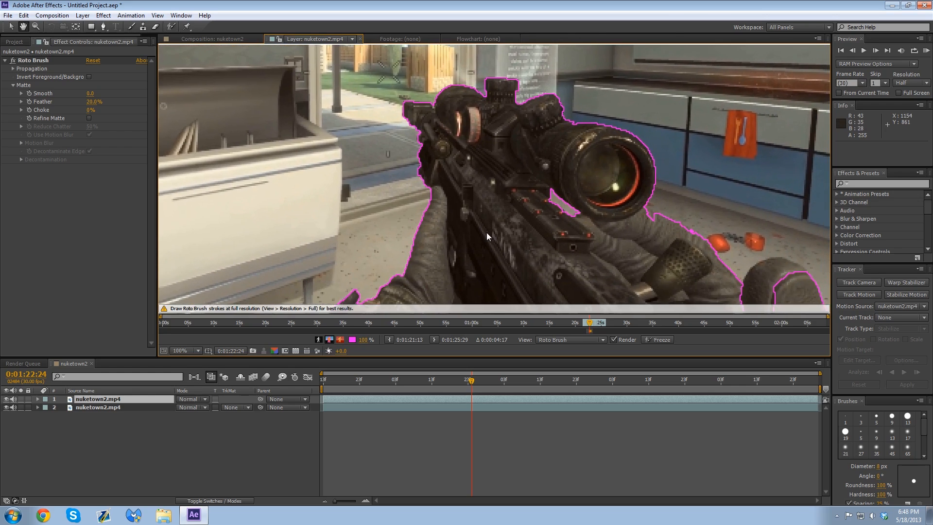
key(period)
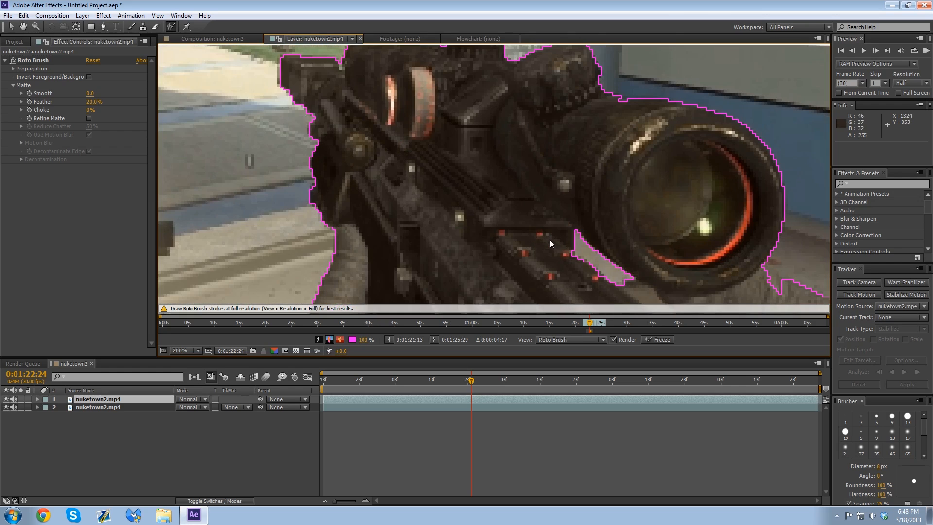
click(597, 281)
drag(587, 281, 405, 132)
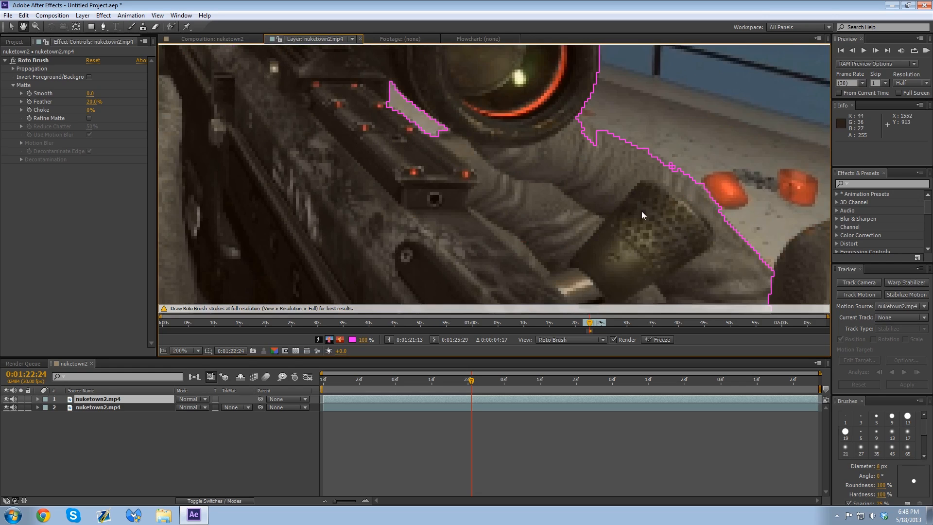
drag(553, 115, 509, 100)
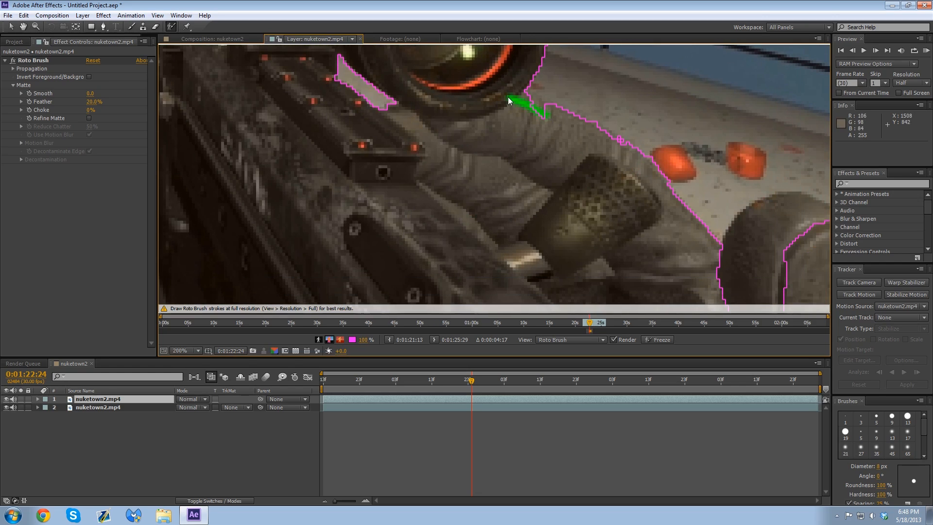
Step: Add the rounded dark shape beside the sleeve at the frame's lower edge to the Roto Brush foreground
drag(631, 223, 409, 100)
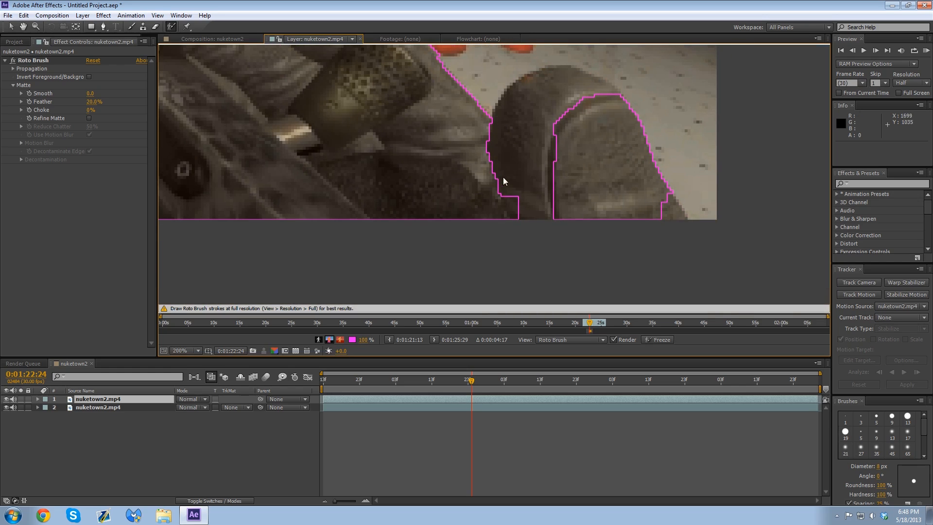
drag(497, 154, 516, 115)
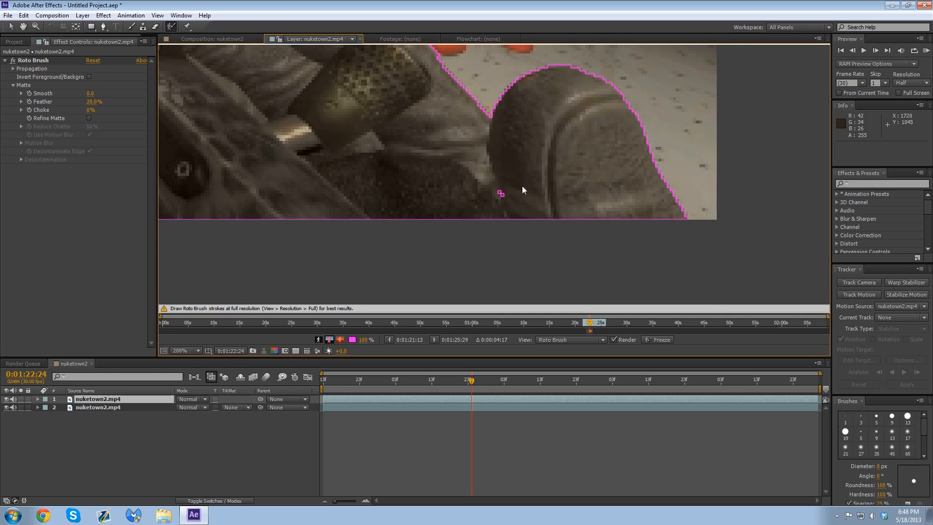
mouse_move(522, 186)
mouse_down()
mouse_move(698, 208)
mouse_move(538, 187)
mouse_move(389, 247)
mouse_move(638, 126)
mouse_move(522, 214)
mouse_move(490, 120)
mouse_move(484, 156)
mouse_up()
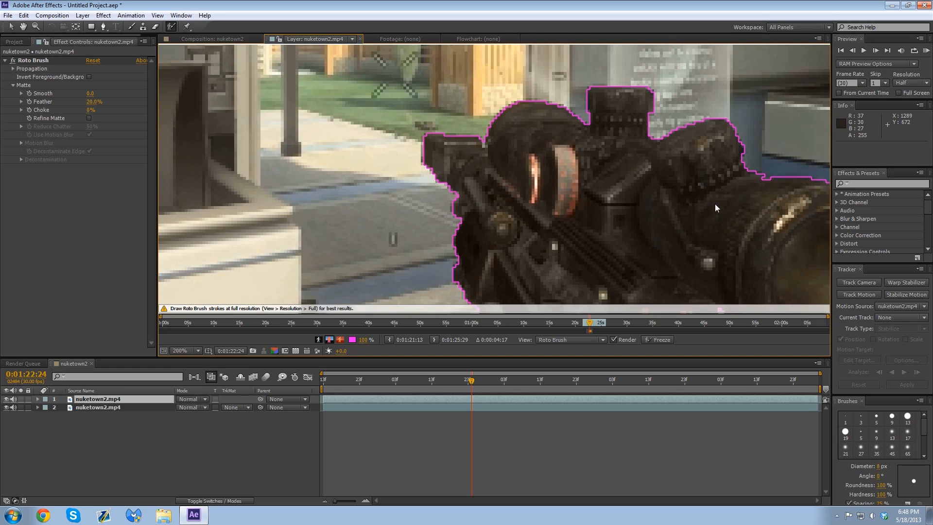
Step: Inspect the Roto Brush outline around the scope, rifle and hands at 0:01:22:24
key(space)
drag(716, 205, 442, 161)
scroll(447, 171, down, 1)
key(space)
drag(483, 249, 583, 157)
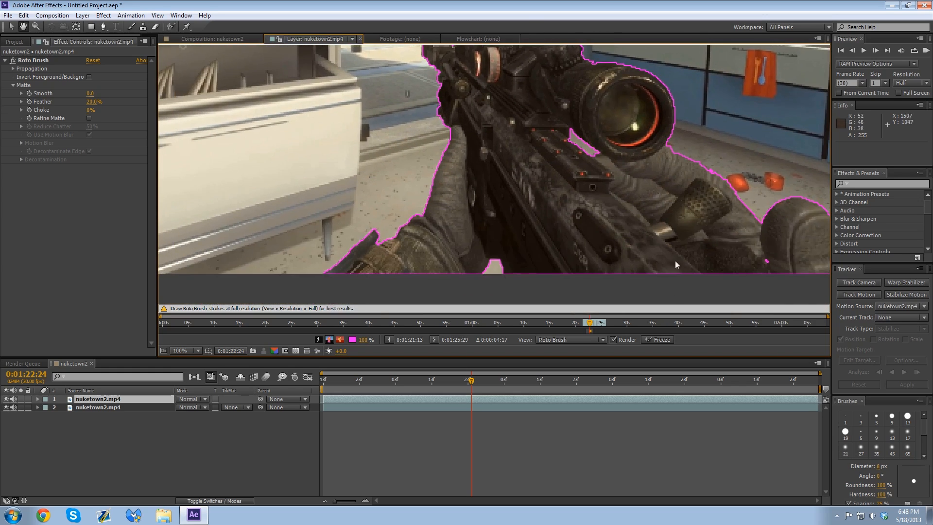
scroll(544, 147, down, 1)
key(space)
drag(483, 177, 537, 224)
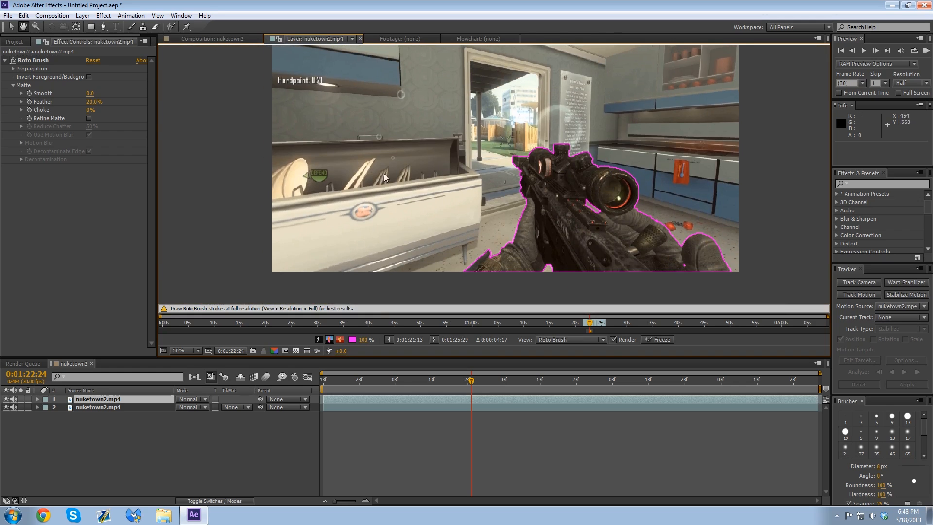
Step: Go back to 0:01:22:01 and check the Roto Brush outline around the rifle and scope
click(409, 380)
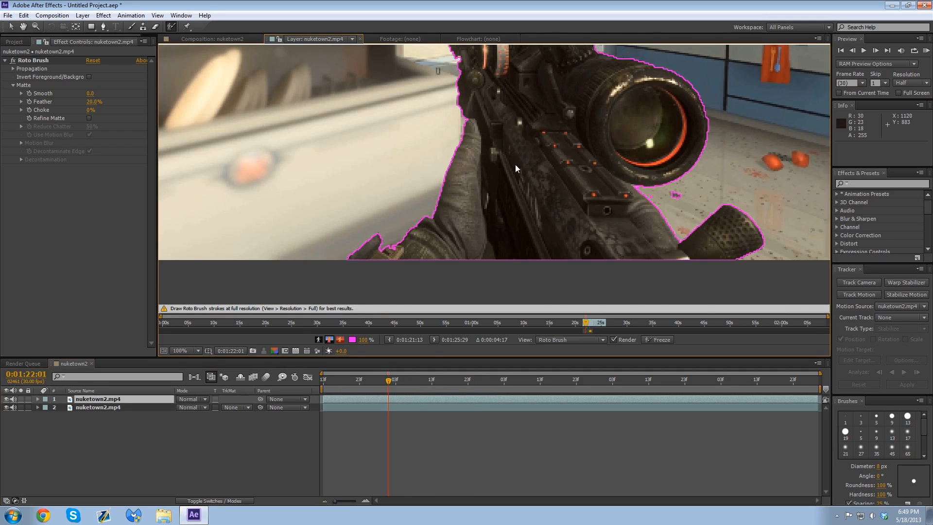
key(space)
drag(504, 76, 530, 184)
Step: At 0:01:21:23, fill the small hole in the scope's top turret and the notch at its base with foreground strokes
click(359, 380)
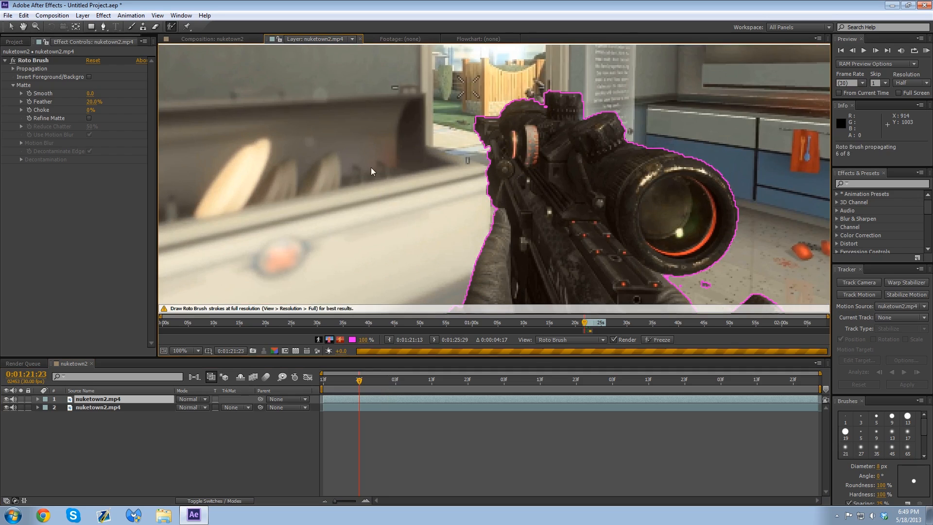
key(space)
drag(589, 244, 620, 274)
scroll(627, 107, up, 1)
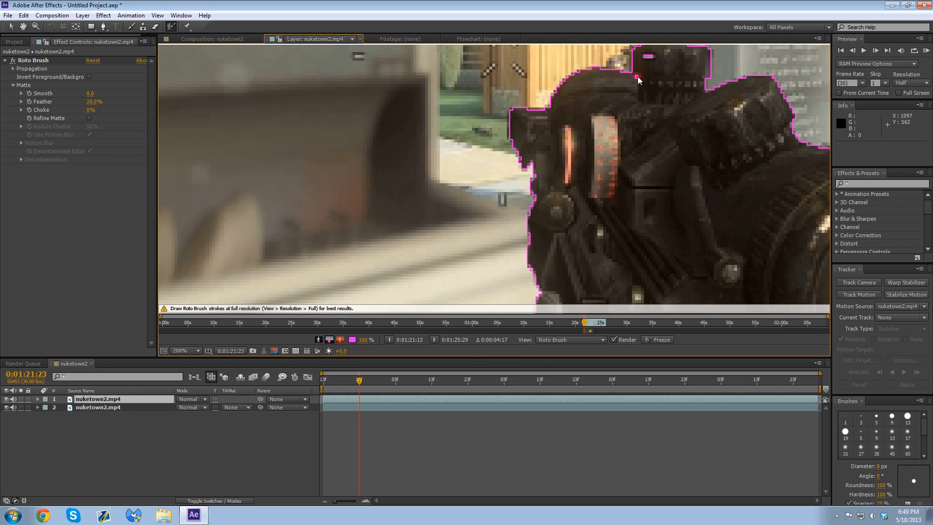
alt+click(650, 59)
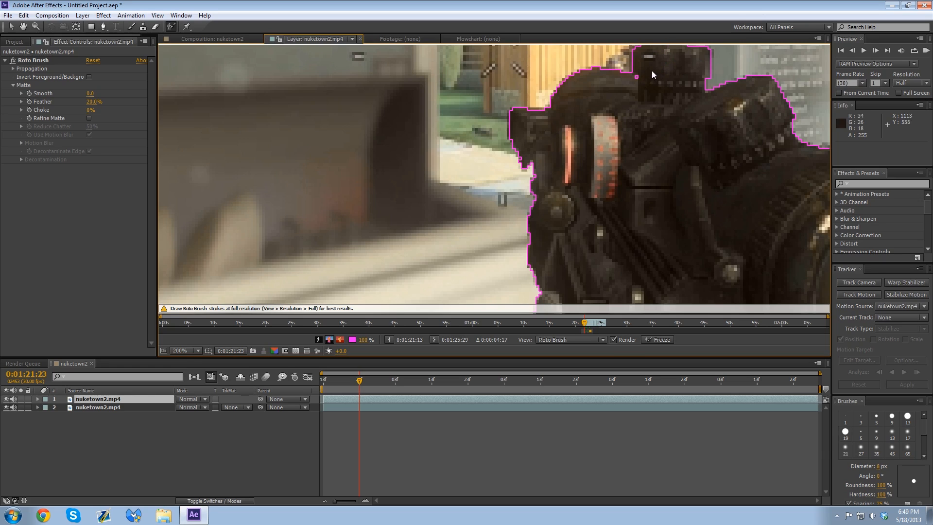
key(space)
drag(652, 71, 618, 138)
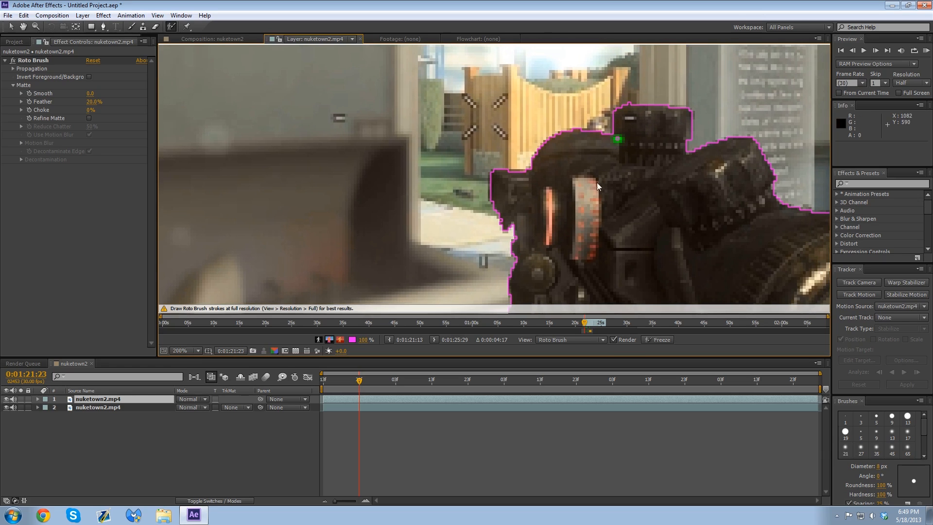
key(space)
drag(558, 221, 546, 234)
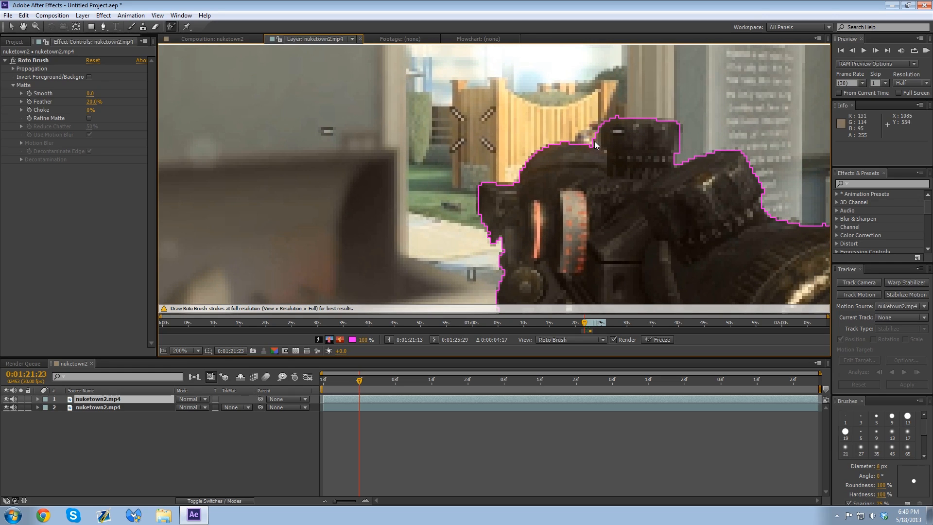
Step: Examine the Roto Brush outline along the rifle's front edge, the rail and the scope at 0:01:21:23
key(space)
drag(497, 280, 456, 147)
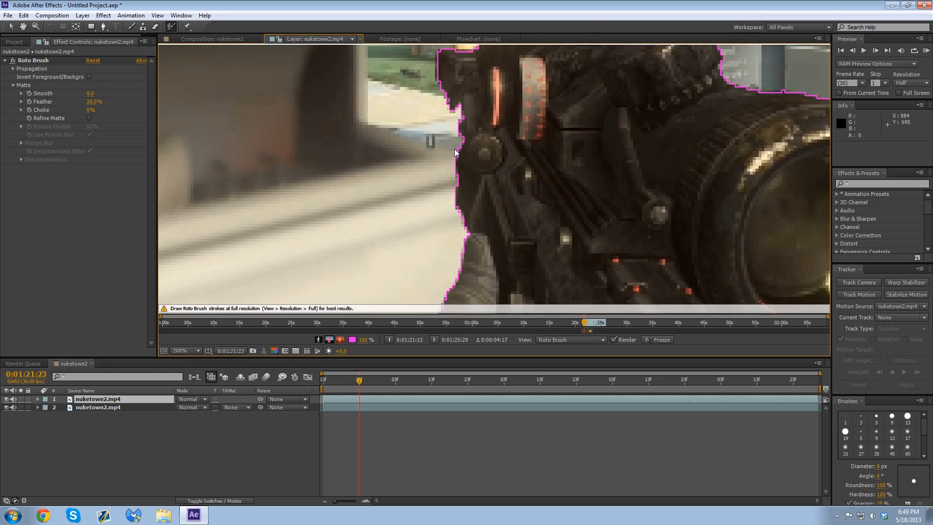
key(space)
drag(514, 299, 334, 95)
drag(496, 242, 425, 150)
drag(540, 128, 351, 270)
key(space)
drag(356, 123, 506, 233)
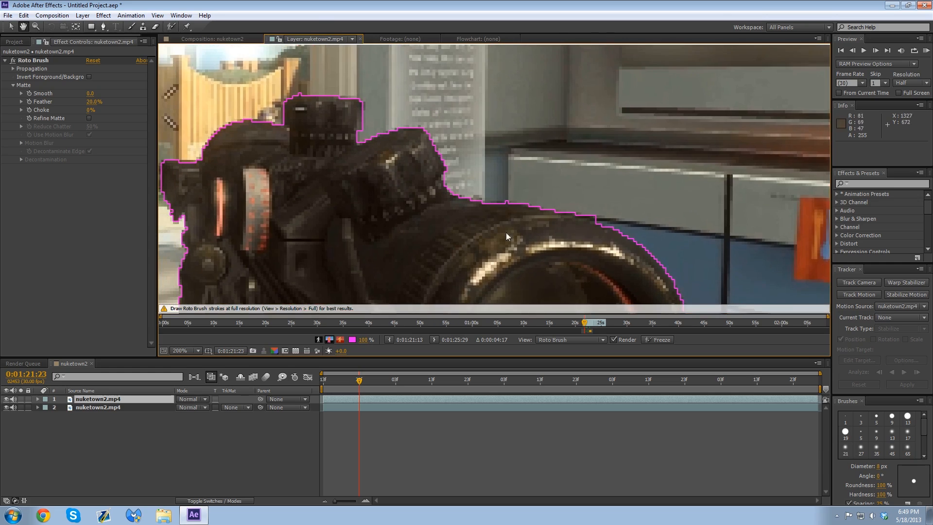
drag(419, 219, 589, 153)
scroll(550, 166, down, 1)
key(space)
drag(455, 228, 479, 186)
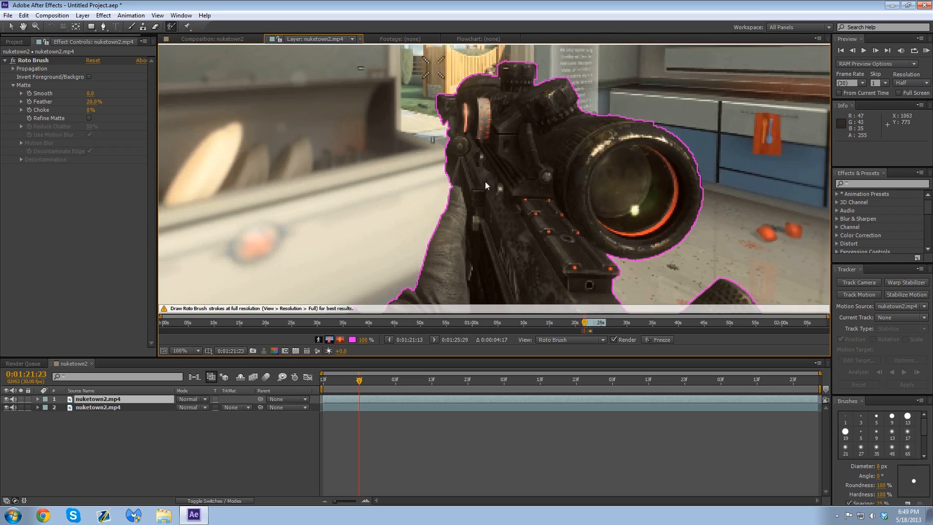
scroll(446, 182, down, 1)
scroll(452, 204, up, 1)
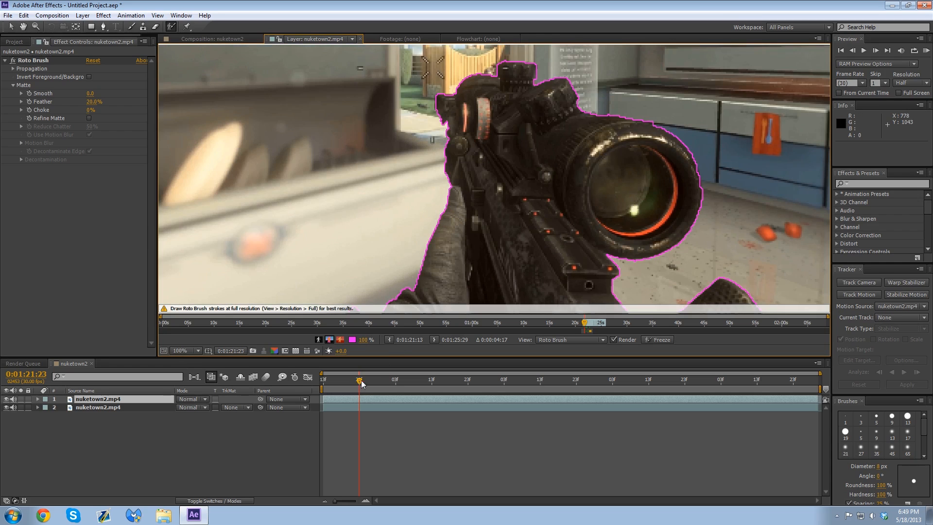
Step: Move the current time to 0:01:21:18 and inspect the Roto Brush outline around the scope, rifle and sleeve
drag(361, 383, 341, 384)
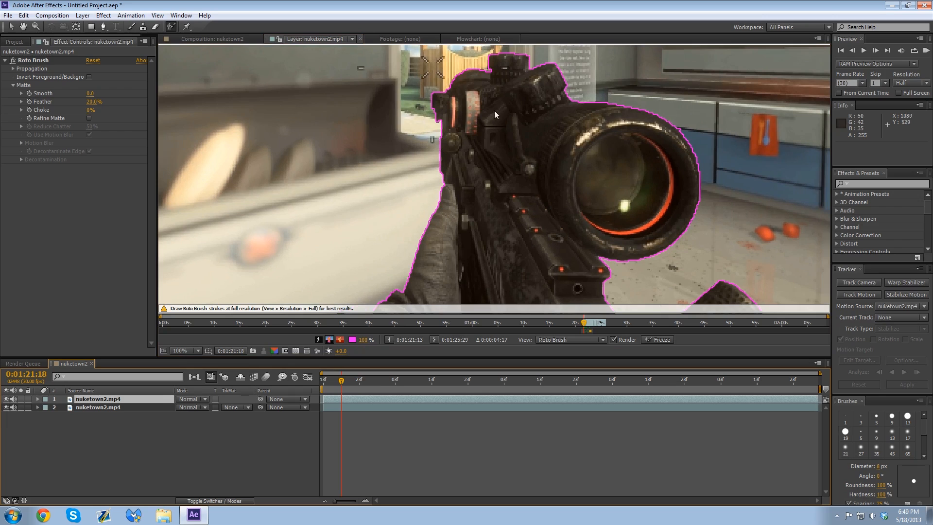
click(28, 61)
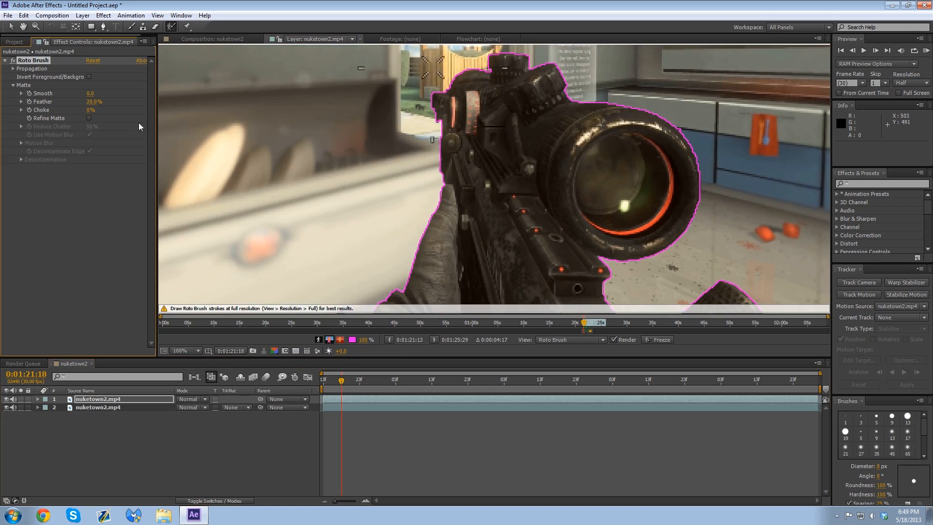
scroll(714, 146, up, 1)
key(space)
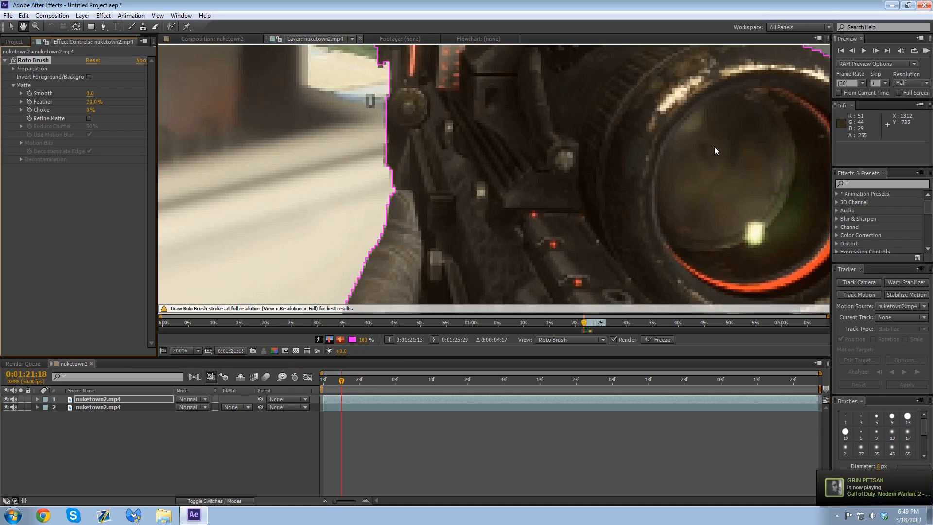
drag(715, 147, 500, 252)
drag(671, 237, 547, 244)
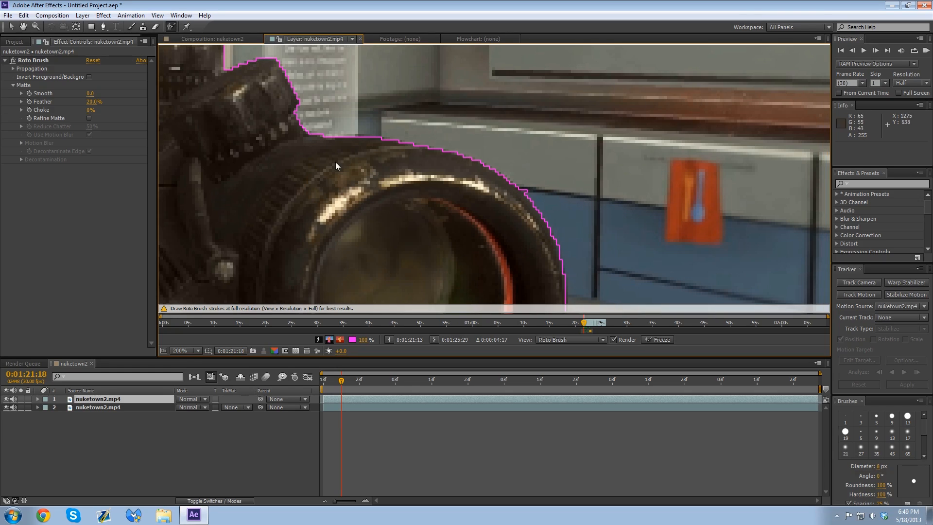
mouse_move(335, 162)
mouse_down()
mouse_move(607, 223)
mouse_move(660, 95)
mouse_up()
key(space)
drag(564, 223, 595, 121)
drag(608, 204, 452, 52)
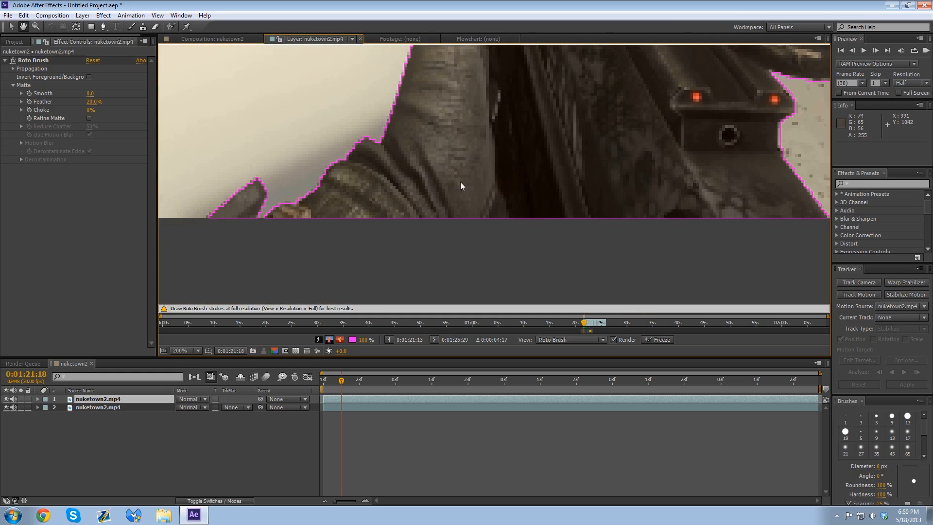
drag(460, 181, 326, 203)
mouse_move(587, 68)
mouse_down()
mouse_move(390, 176)
mouse_move(356, 224)
mouse_move(492, 317)
mouse_up()
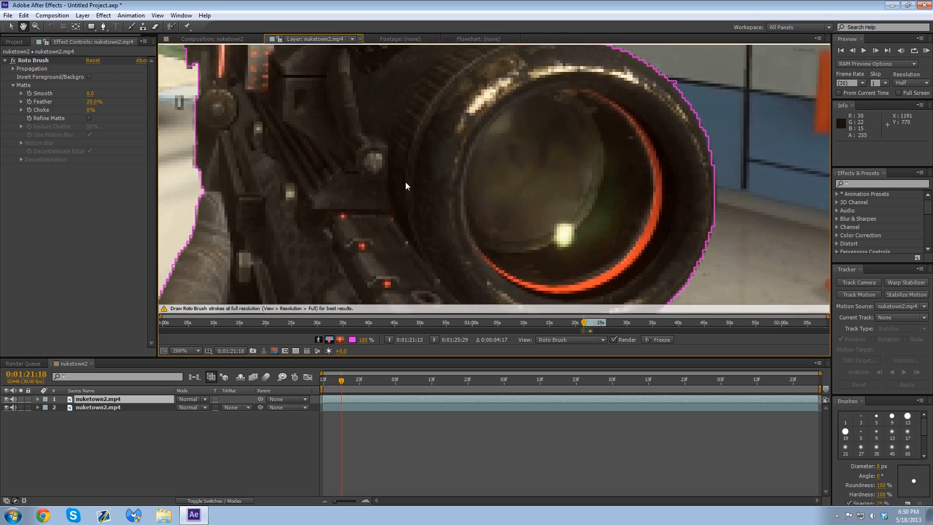
scroll(405, 182, down, 1)
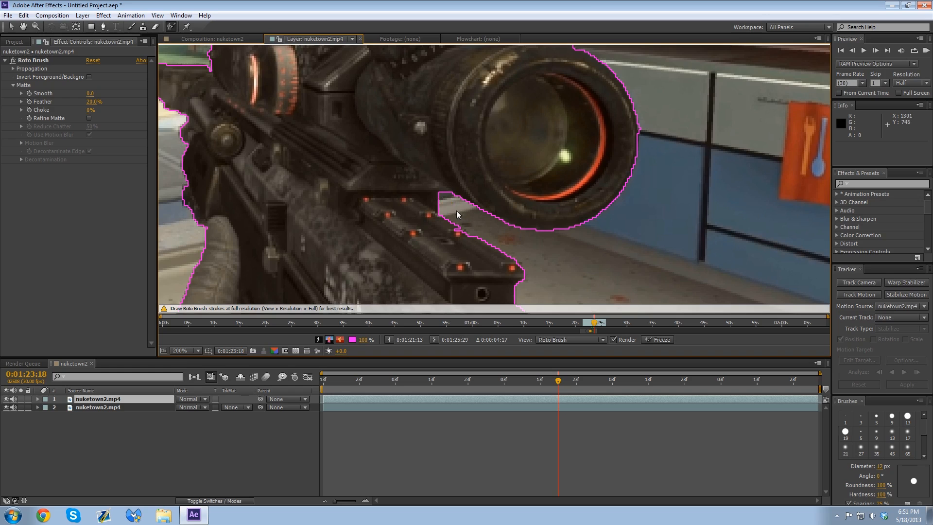
Step: Show the nuketown2 composition with the original layer 2 hidden and set the preview resolution to Full
scroll(428, 182, down, 3)
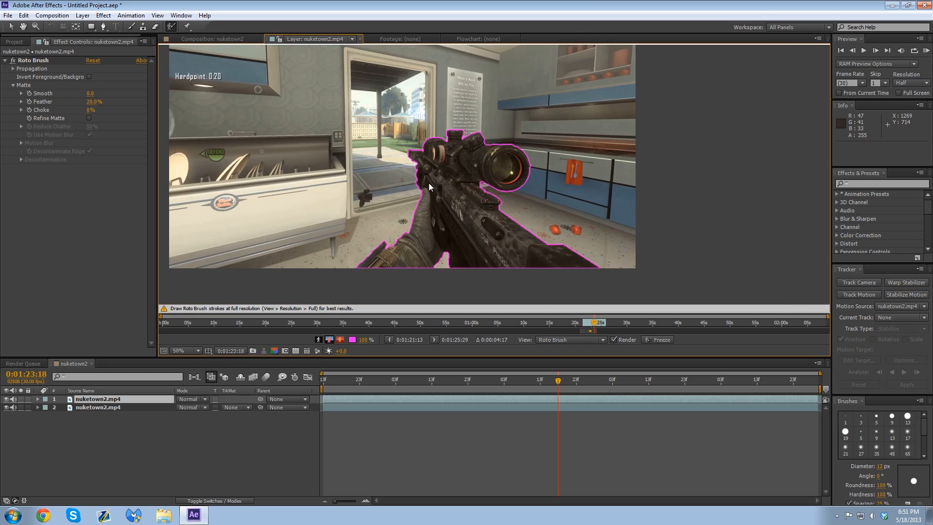
click(235, 41)
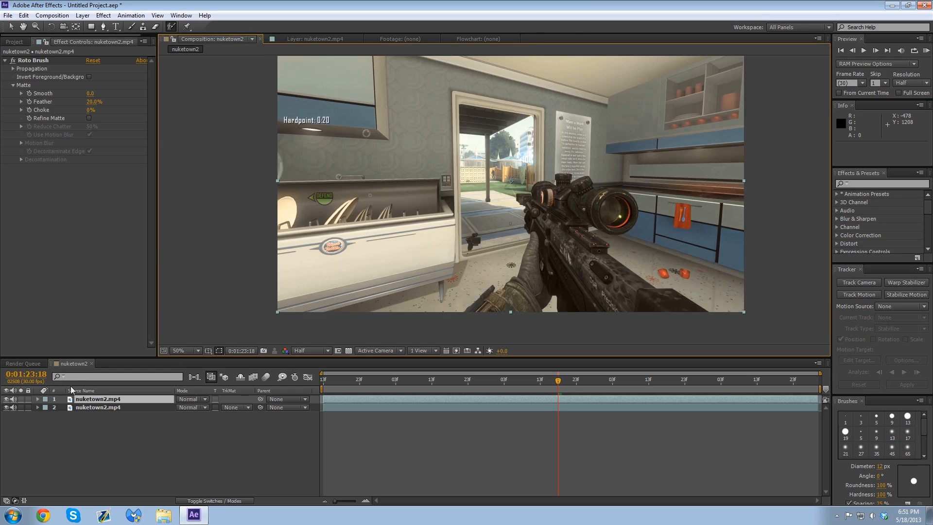
click(6, 407)
key(period)
scroll(602, 232, up, 1)
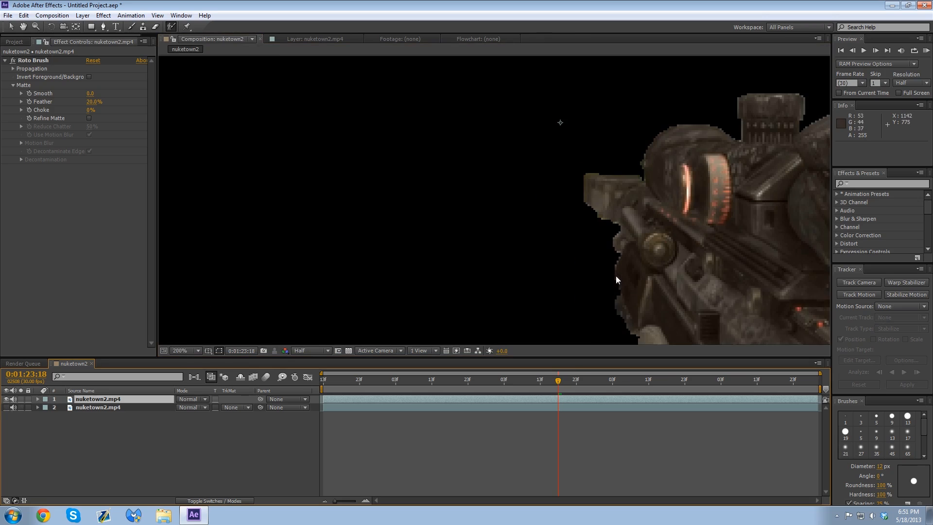
click(305, 350)
click(316, 377)
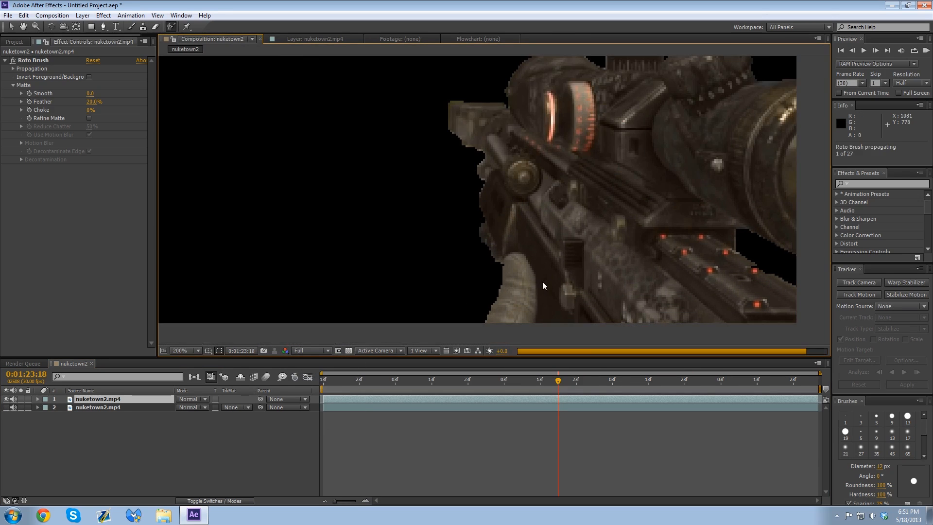
Step: Examine the edges of the cut-out rifle at high magnification, from the scope down along the barrel side
mouse_move(542, 281)
mouse_down()
mouse_move(413, 272)
mouse_move(537, 269)
mouse_up()
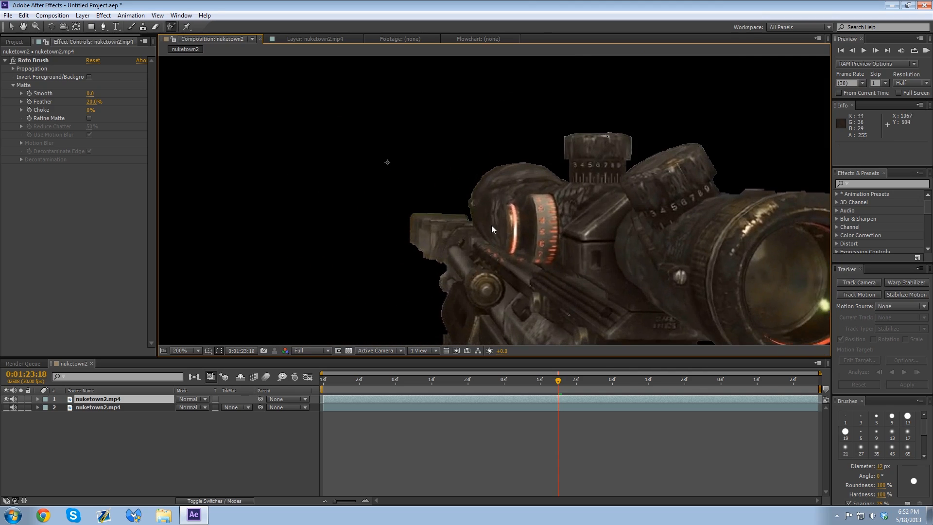
scroll(491, 225, up, 1)
drag(476, 214, 716, 109)
drag(686, 275, 624, 165)
scroll(511, 156, up, 1)
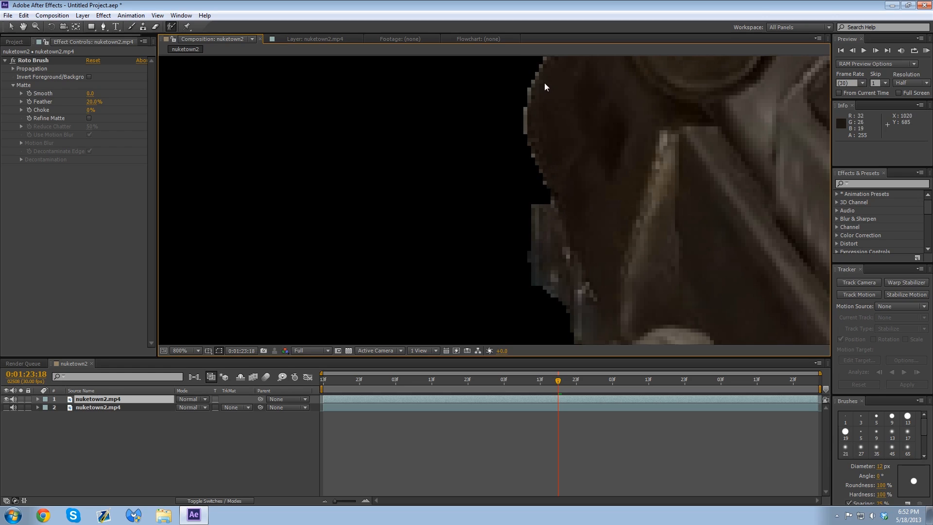
drag(525, 124, 535, 249)
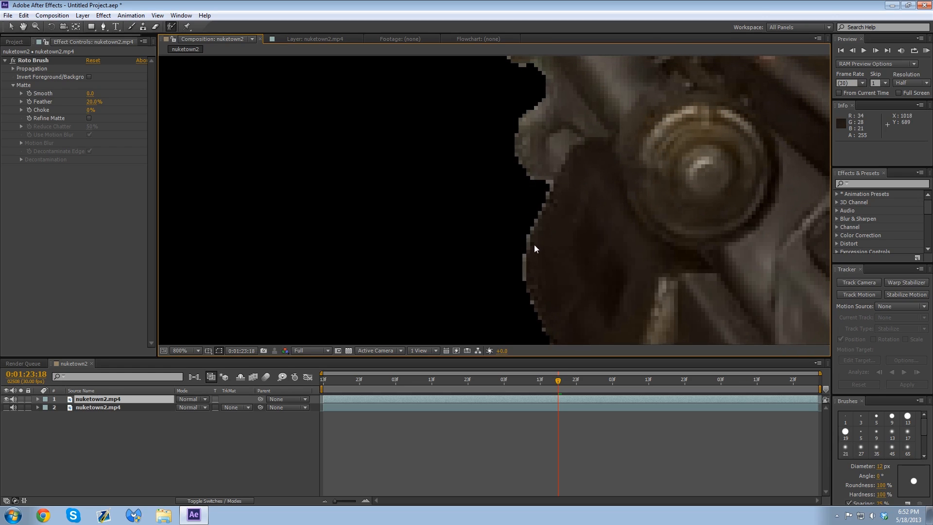
Step: Examine the cut-out's edge from the rifle's barrel side down to the glove and sleeve for leftover background
drag(528, 286, 523, 185)
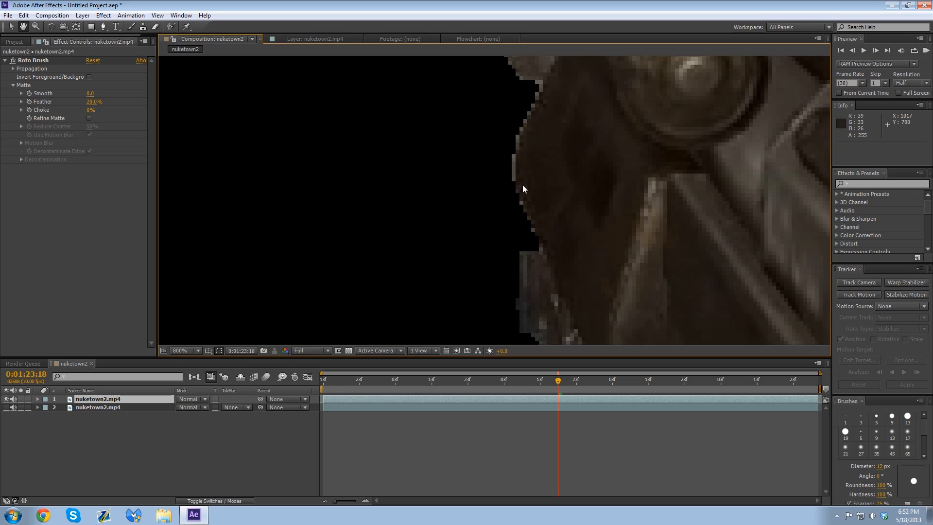
drag(579, 257, 465, 101)
scroll(474, 131, down, 4)
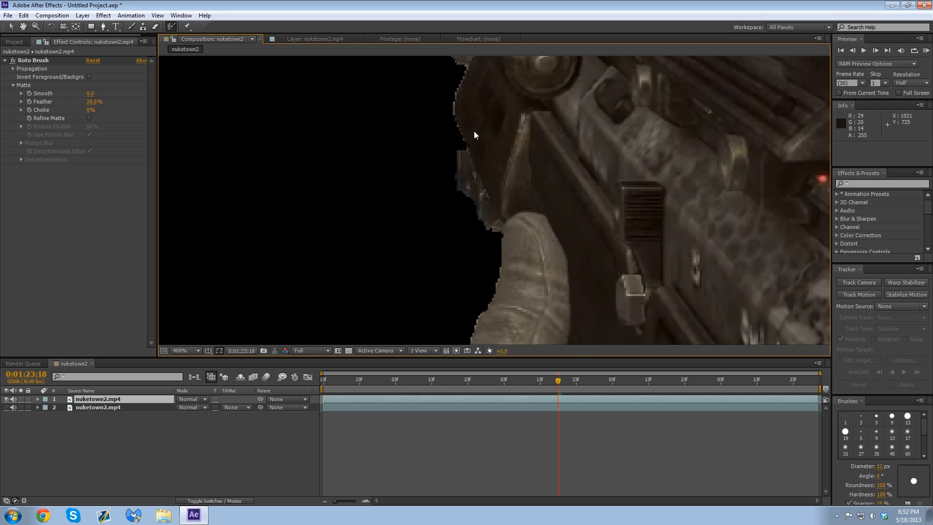
scroll(505, 243, down, 2)
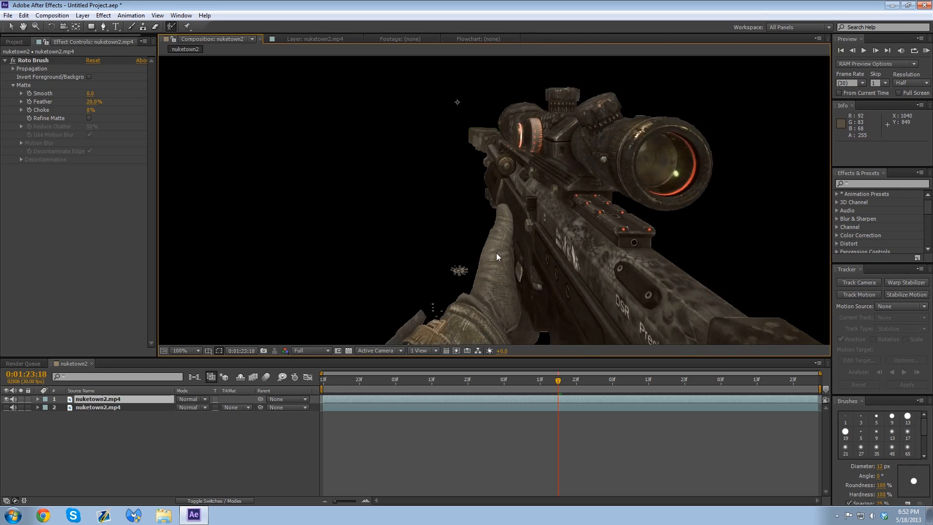
drag(642, 252, 689, 211)
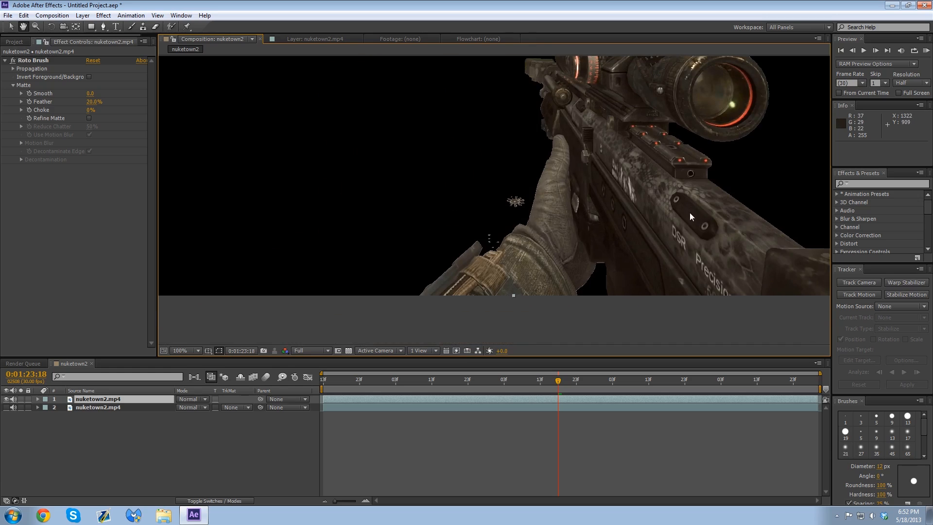
scroll(521, 208, up, 2)
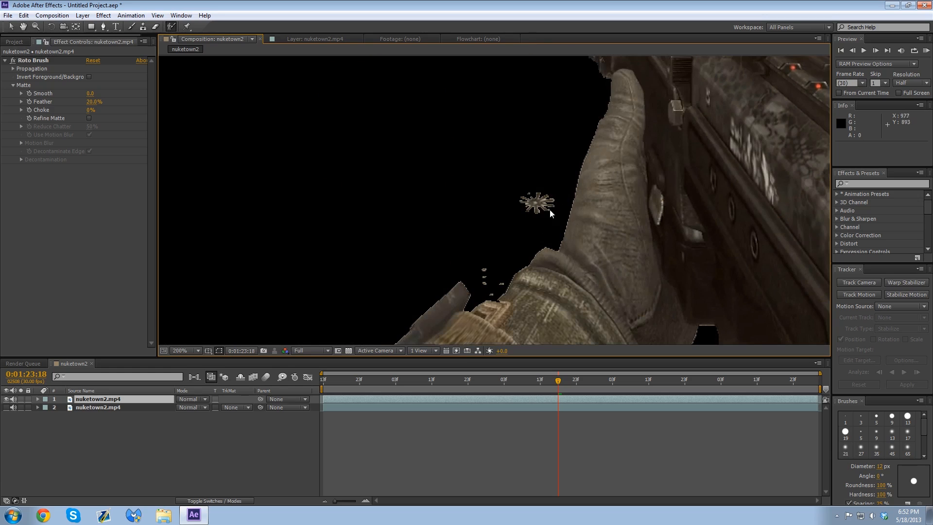
Step: Remove the stray floor specks beside the glove from the Roto Brush matte and return to the nuketown2 composition
click(316, 40)
scroll(518, 242, up, 4)
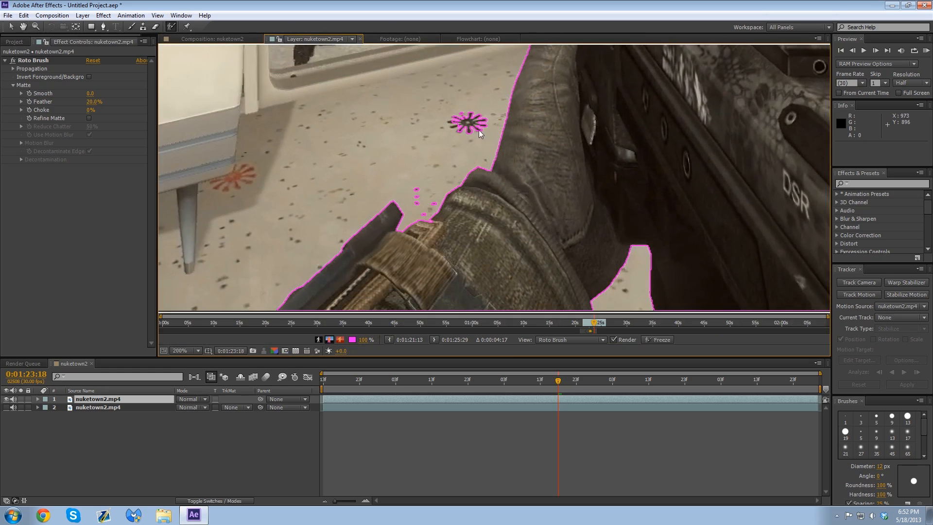
mouse_move(479, 130)
mouse_down()
mouse_move(430, 157)
mouse_move(414, 190)
mouse_move(435, 202)
mouse_up()
click(212, 38)
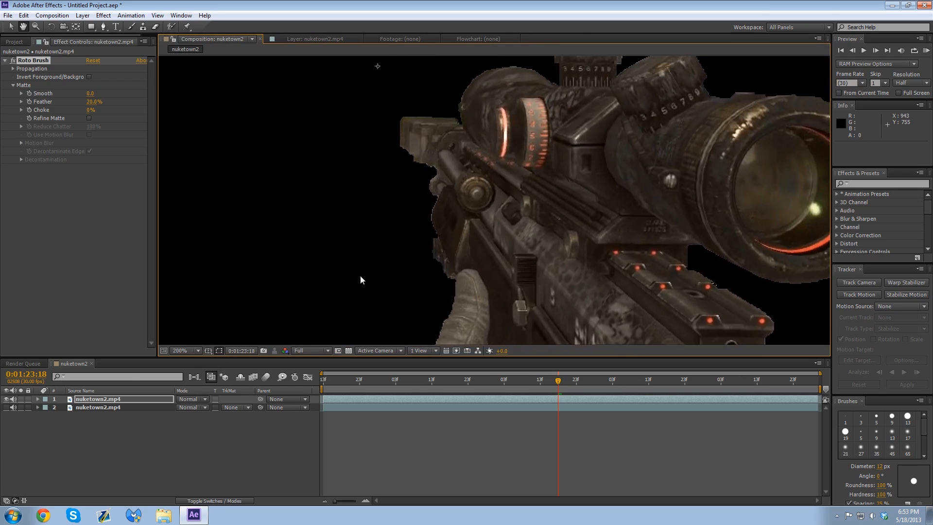
Step: Turn on Refine Matte for the Roto Brush effect and try Use Motion Blur, switching it off again
key(alt+w)
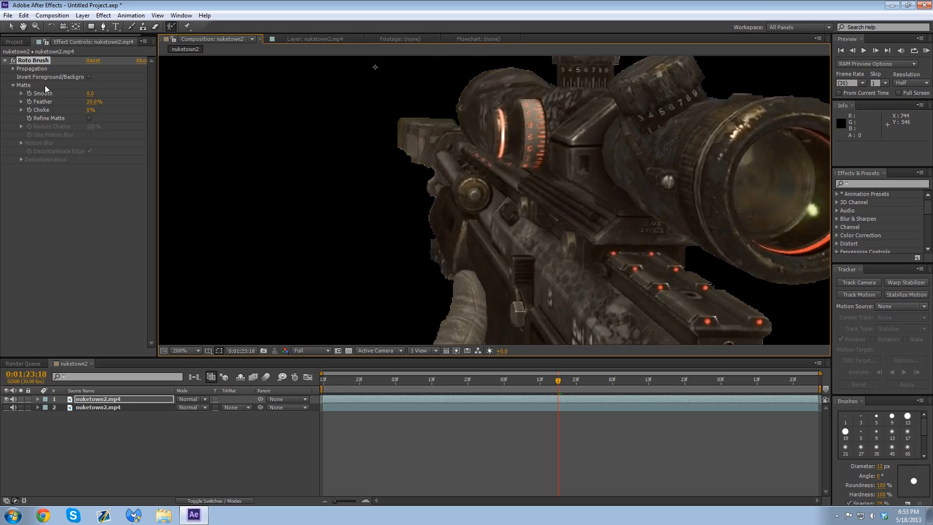
click(89, 118)
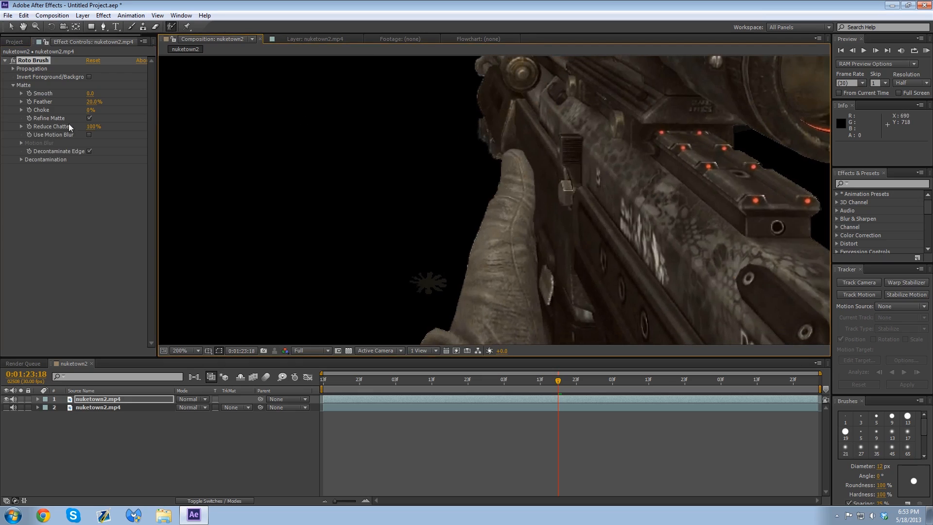
click(89, 135)
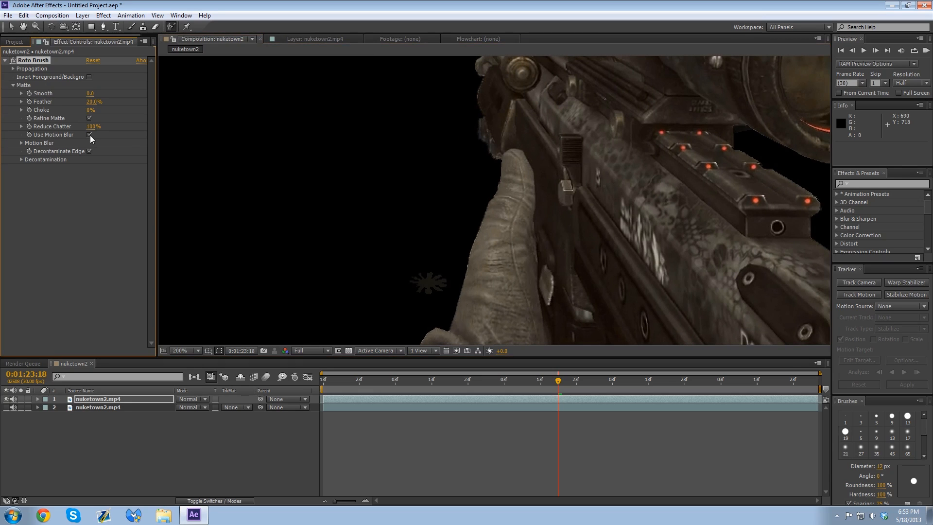
click(90, 136)
scroll(351, 277, down, 3)
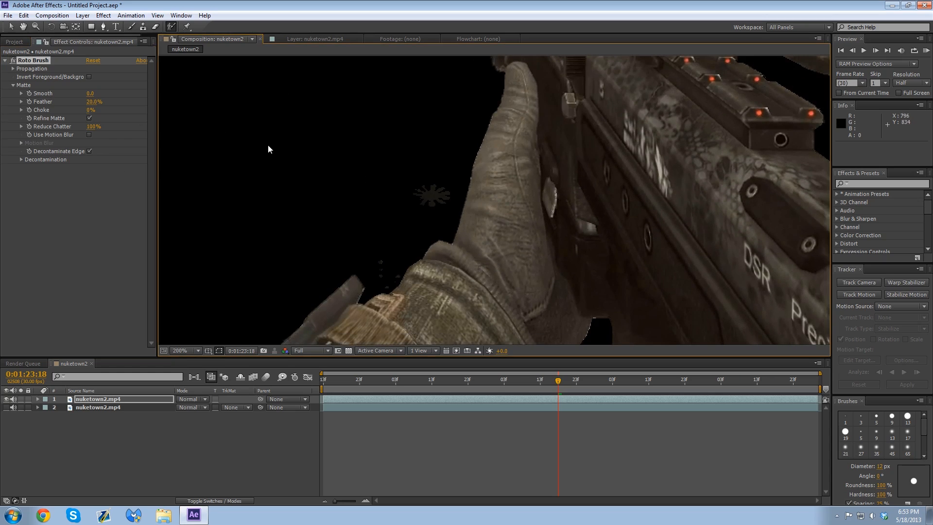
Step: Try Reduce Chatter at 3% and 100%, comparing the matte around the glove and sleeve, and set it to 0%
click(62, 128)
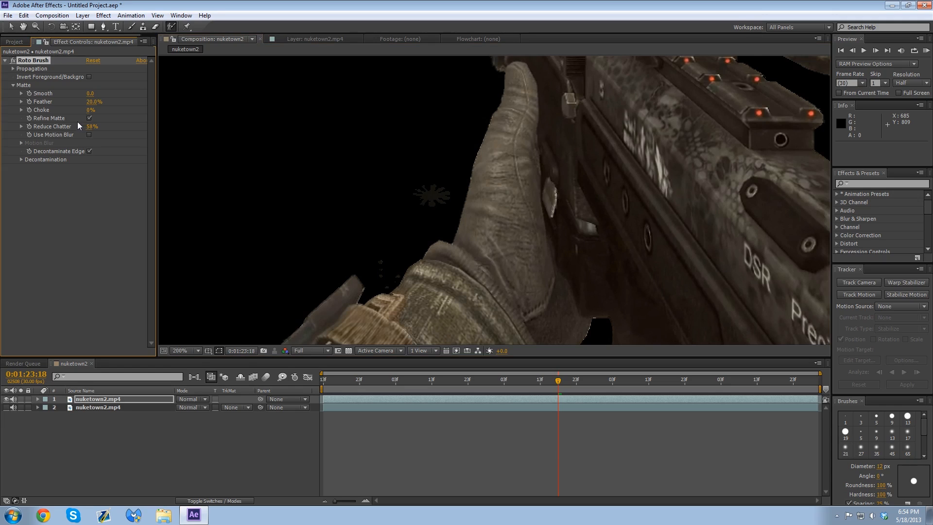
drag(91, 126, 7, 143)
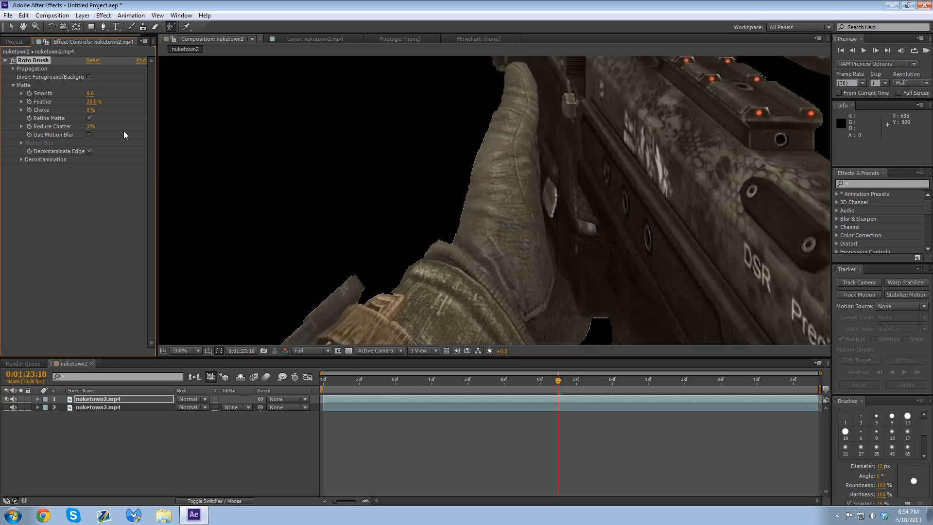
drag(123, 131, 408, 131)
key(period)
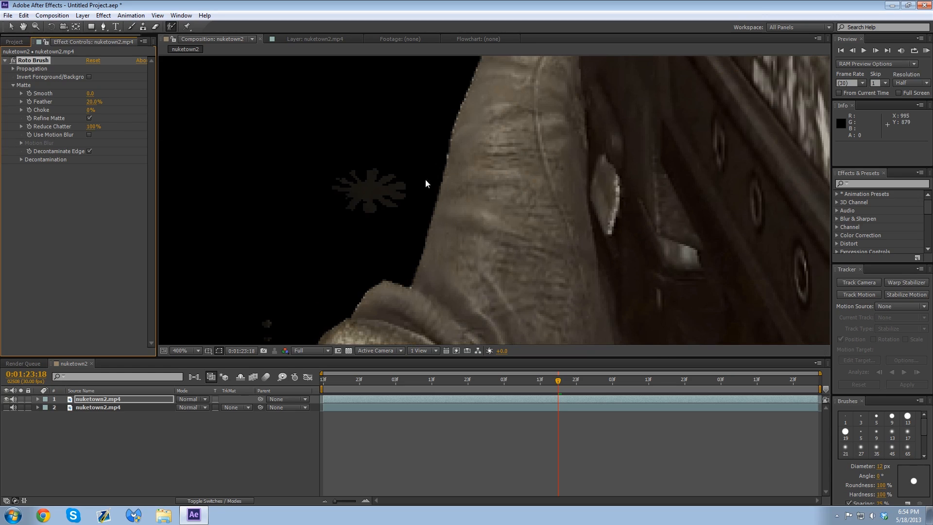
drag(394, 203, 492, 102)
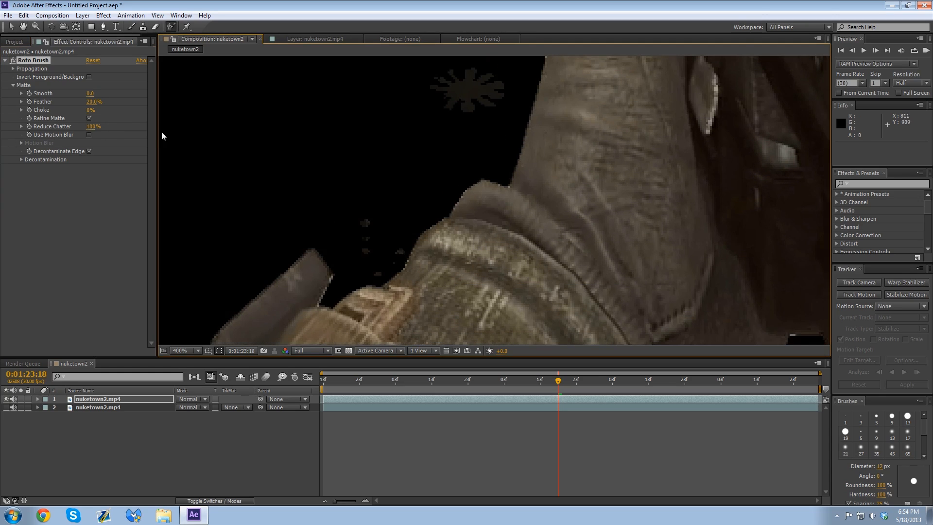
drag(94, 129, 2, 130)
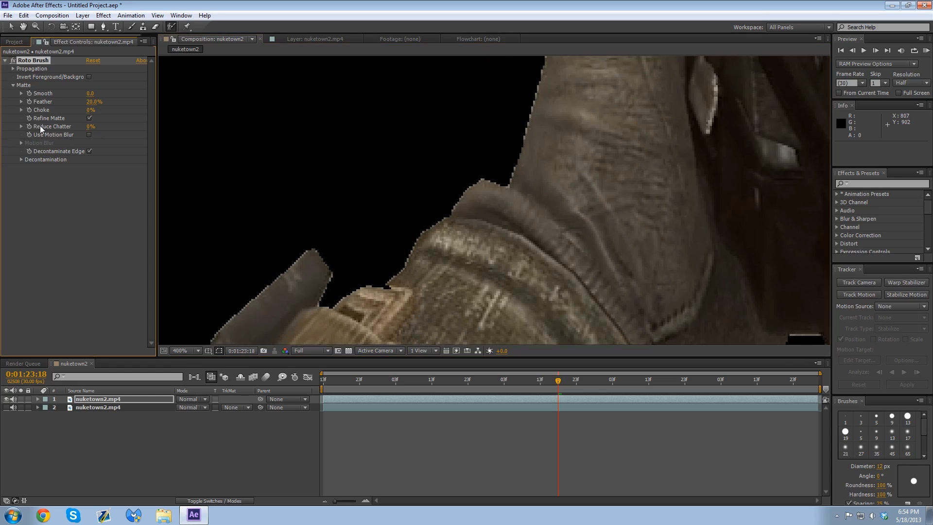
Step: Compare the matte with and without Refine Matte, leave it off, and inspect the glove and rifle edges
click(89, 118)
click(90, 118)
click(89, 118)
scroll(358, 136, down, 1)
key(space)
drag(471, 141, 418, 308)
key(period)
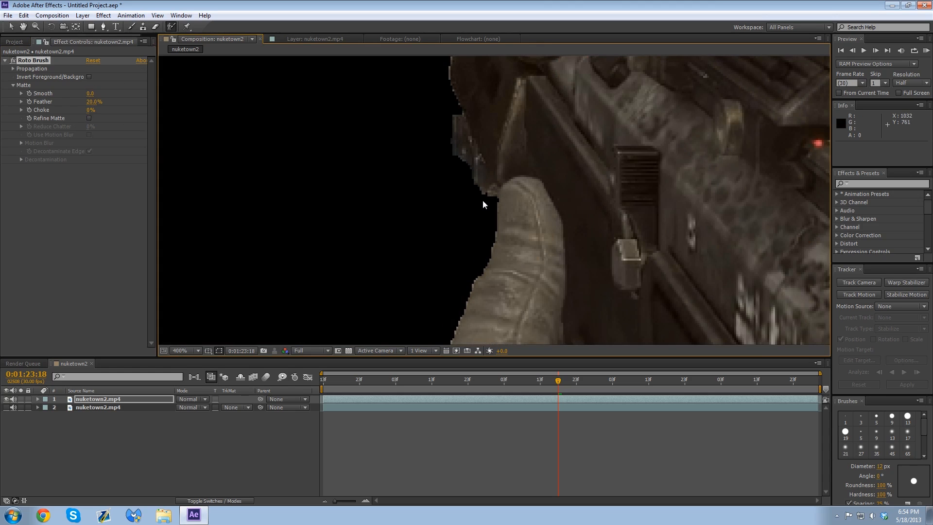
Step: Try a Smooth value of 17.9 on the matte and check the outline around the sleeve and rifle in the layer view
click(314, 37)
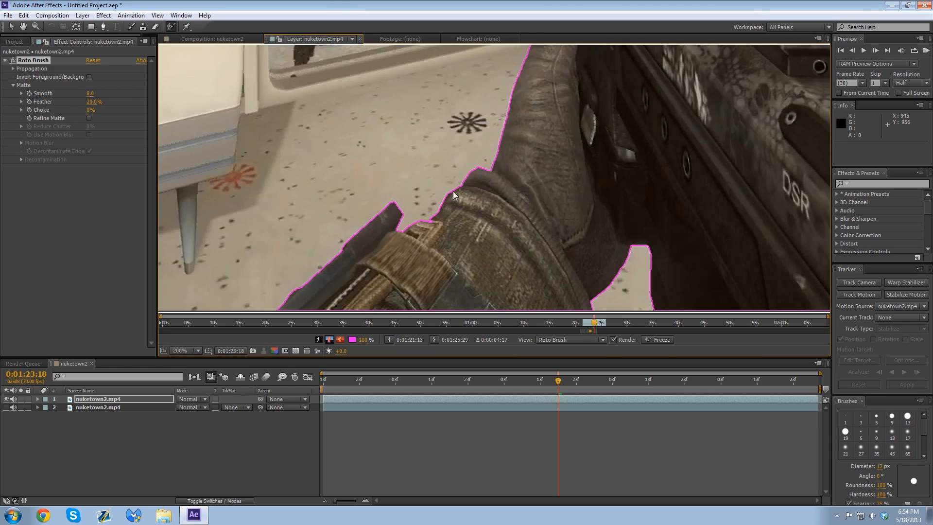
scroll(453, 191, up, 1)
scroll(465, 191, up, 1)
drag(437, 153, 477, 253)
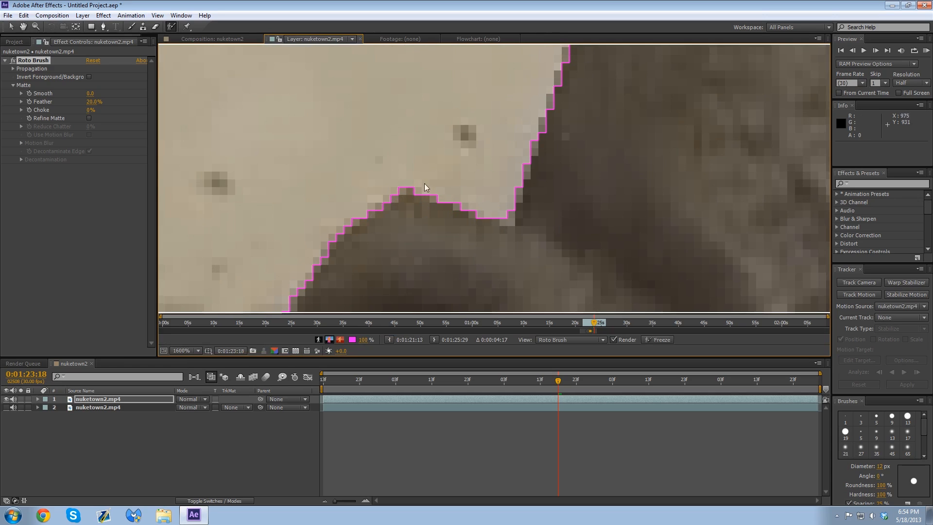
drag(91, 92, 170, 95)
scroll(453, 193, down, 8)
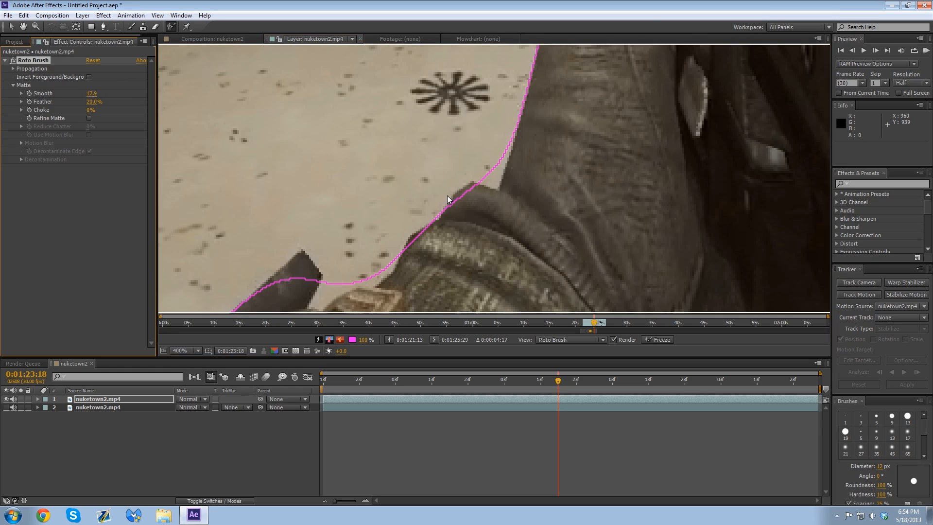
scroll(431, 188, down, 2)
scroll(418, 211, up, 4)
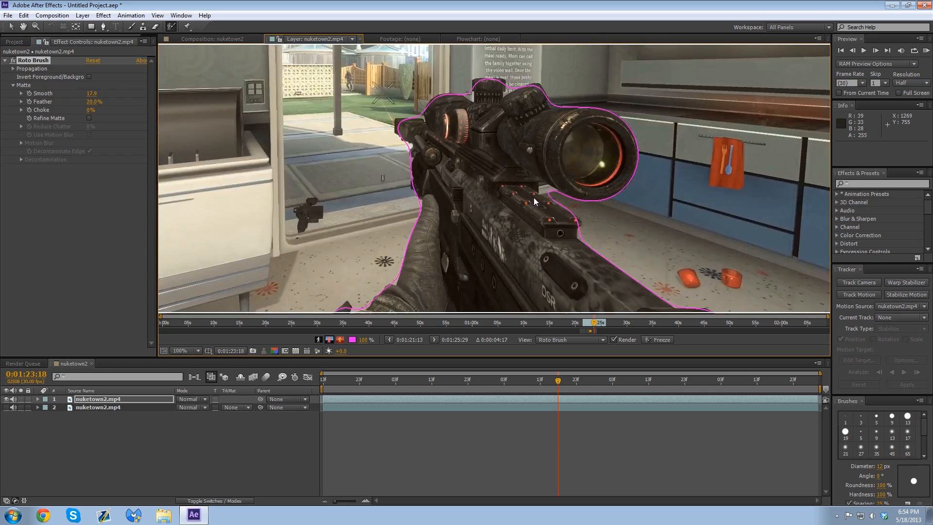
scroll(562, 174, down, 2)
Step: Set the Roto Brush matte's Smooth value to 1
click(91, 94)
text(1)
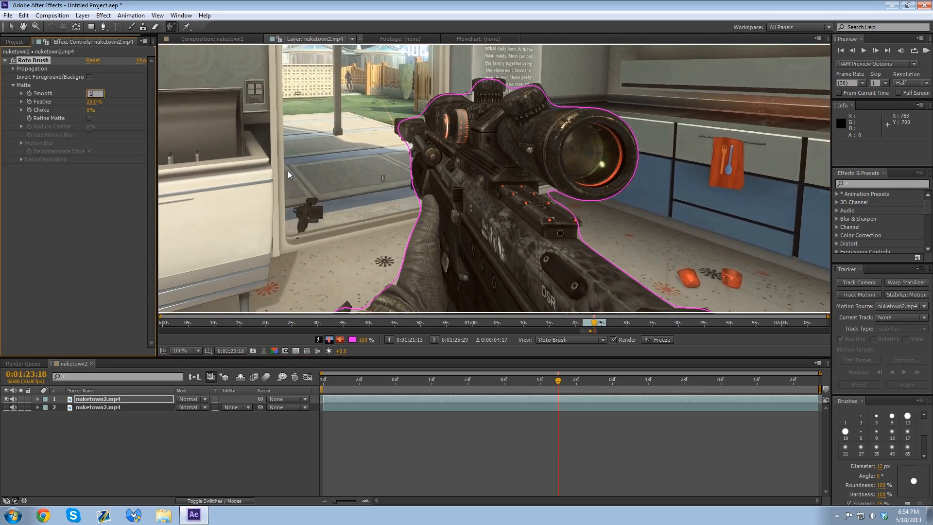
key(Return)
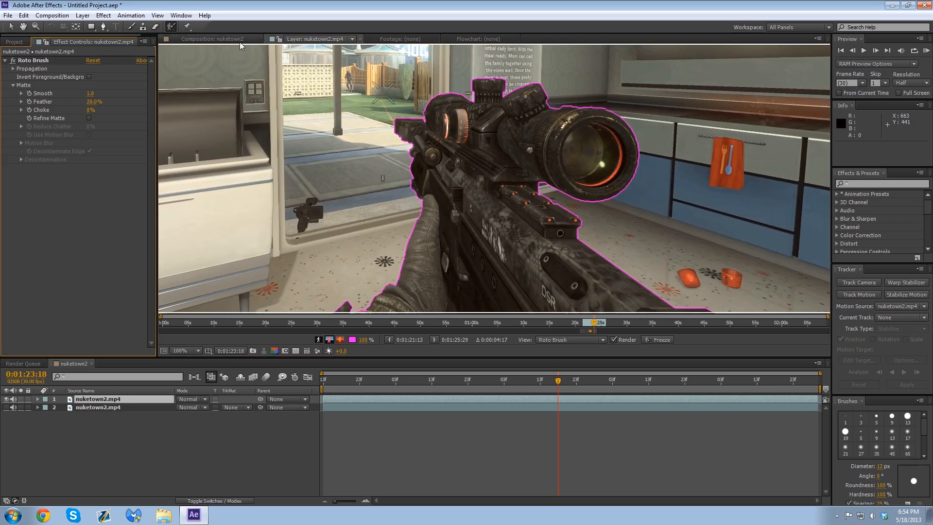
Step: Try a matte Feather of 100% in the nuketown2 composition and inspect the rifle's front edges up close
click(213, 39)
scroll(462, 196, up, 6)
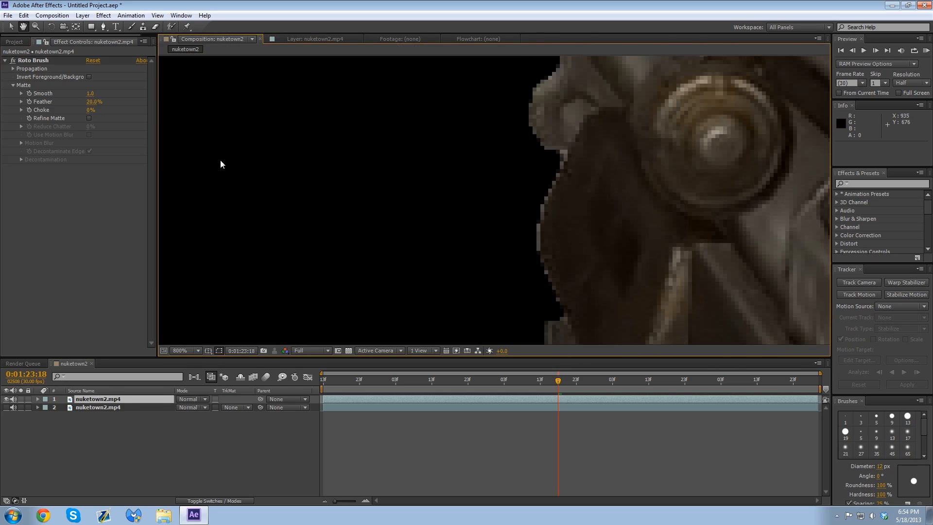
mouse_move(92, 104)
mouse_down()
mouse_move(273, 90)
mouse_move(769, 132)
mouse_up()
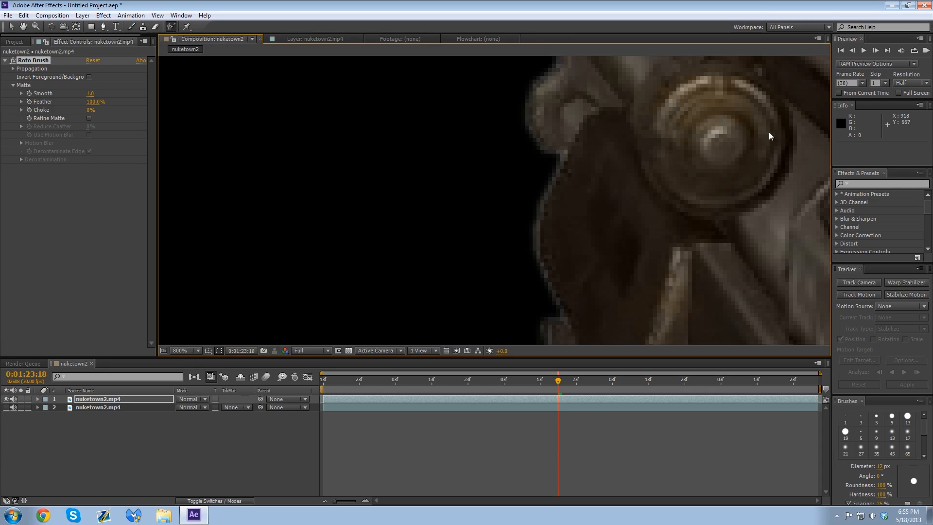
scroll(754, 148, down, 2)
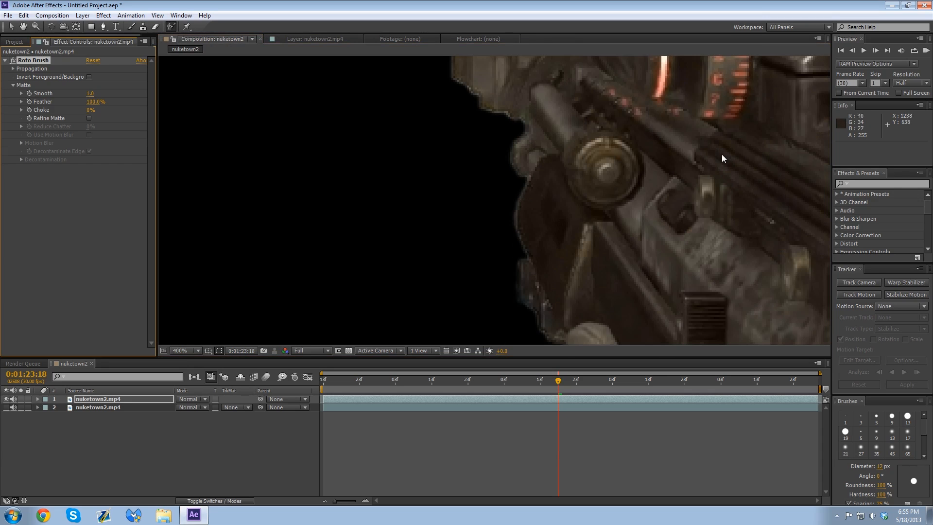
drag(530, 137, 497, 262)
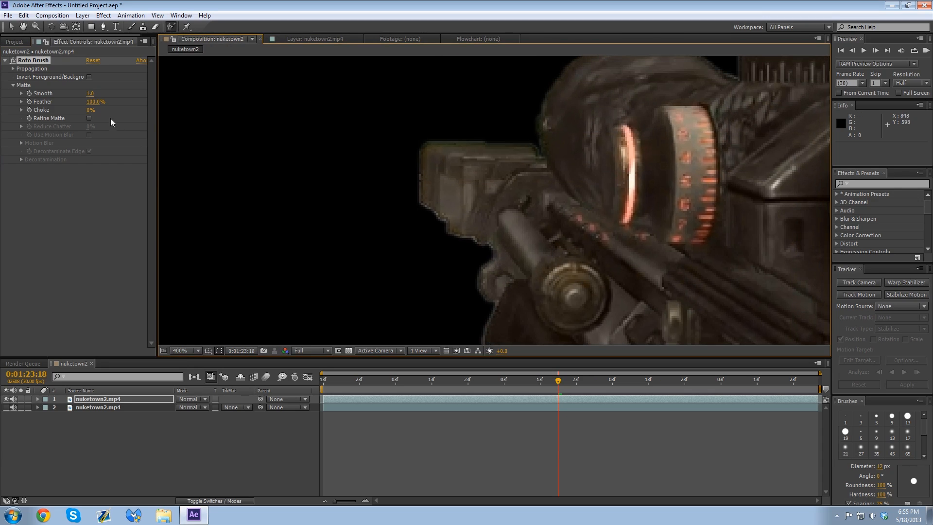
Step: Set the Roto Brush matte's Feather to 50%
click(101, 102)
text(50)
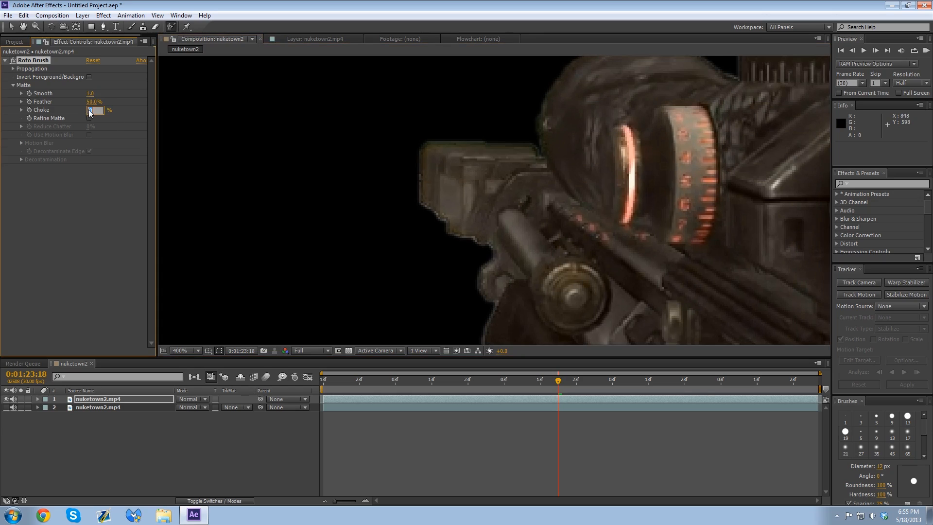
key(Return)
click(130, 206)
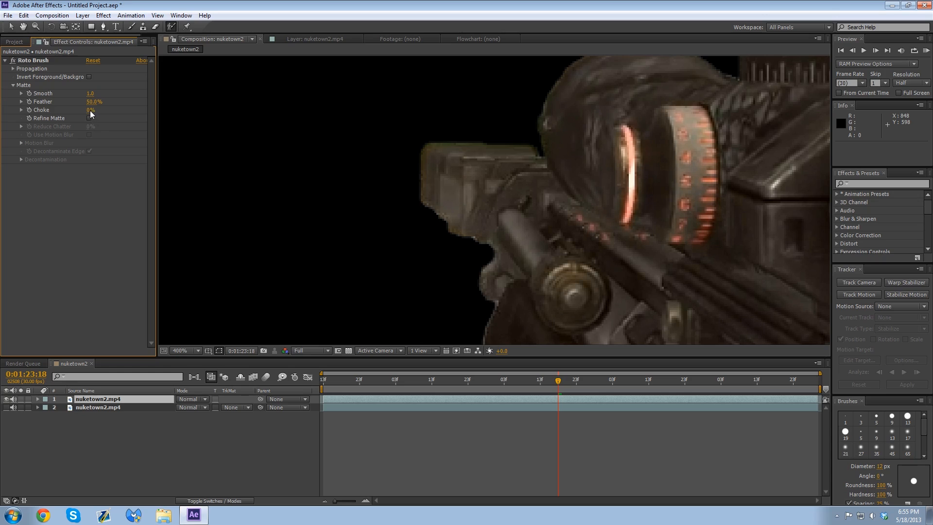
Step: Raise the matte's Choke to 55% while checking the edges of the rifle and glove
drag(91, 109, 105, 108)
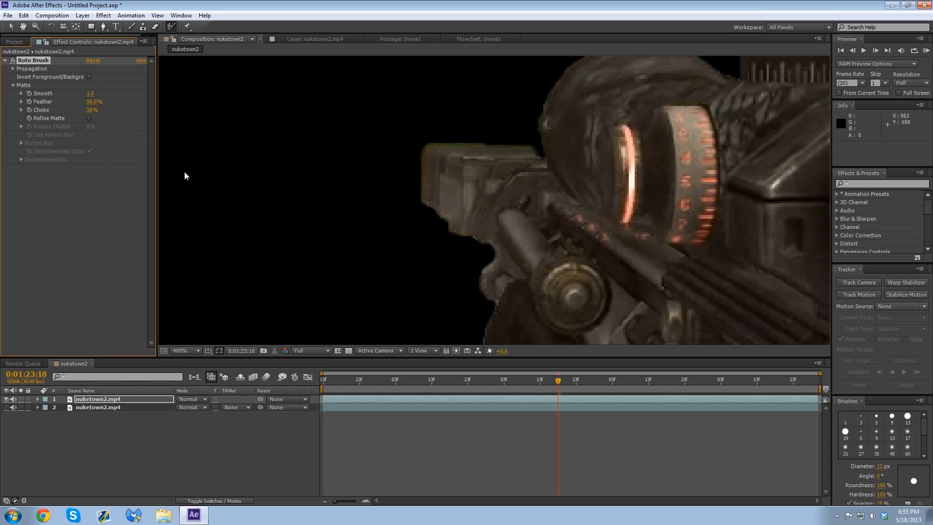
drag(471, 292, 396, 191)
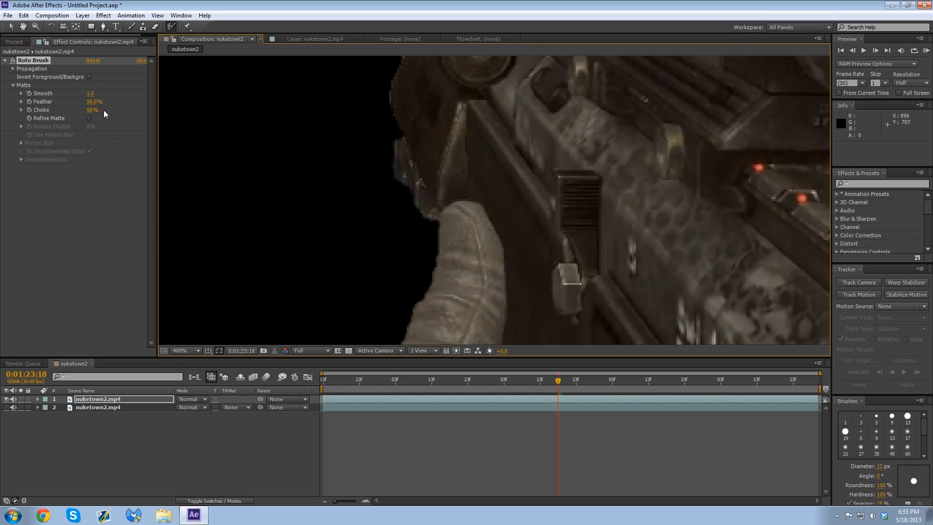
drag(104, 110, 106, 110)
scroll(523, 208, down, 4)
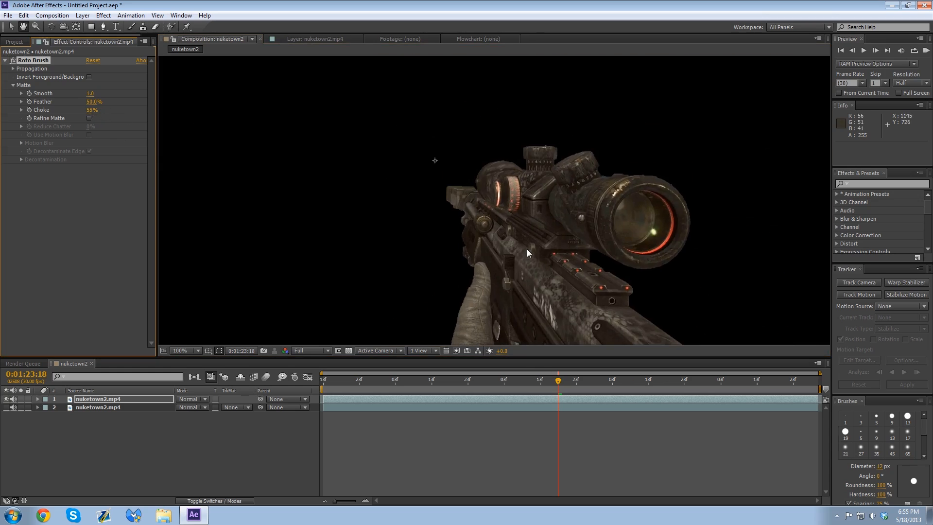
Step: Make the original nuketown2.mp4 layer 2 visible again and view the whole composition
key(alt+w)
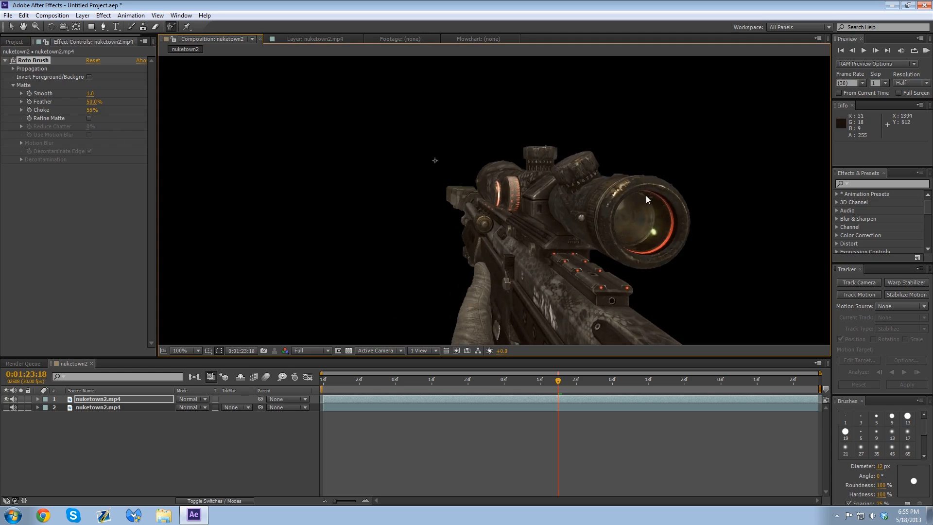
click(7, 407)
scroll(561, 206, down, 2)
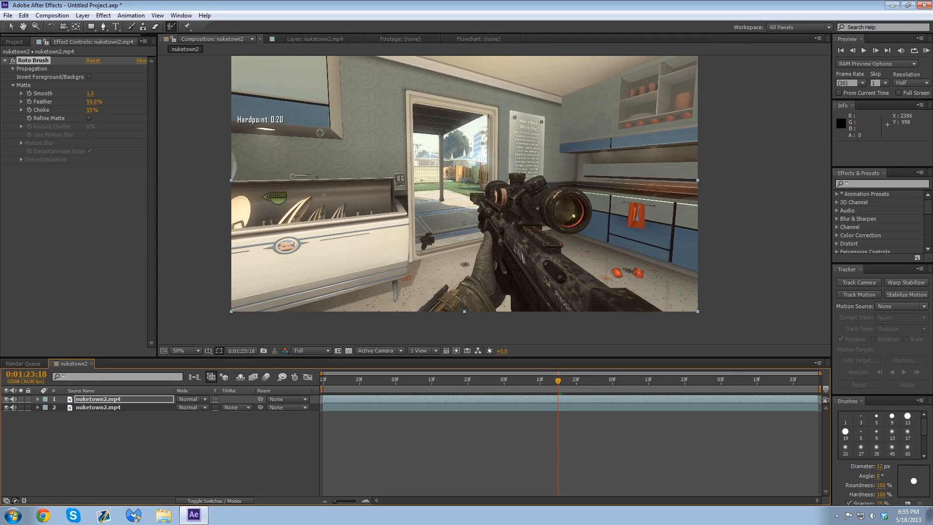
Step: Search the effects for "curves" and apply the Curves effect to the background nuketown2.mp4 layer 2
click(878, 184)
text(c)
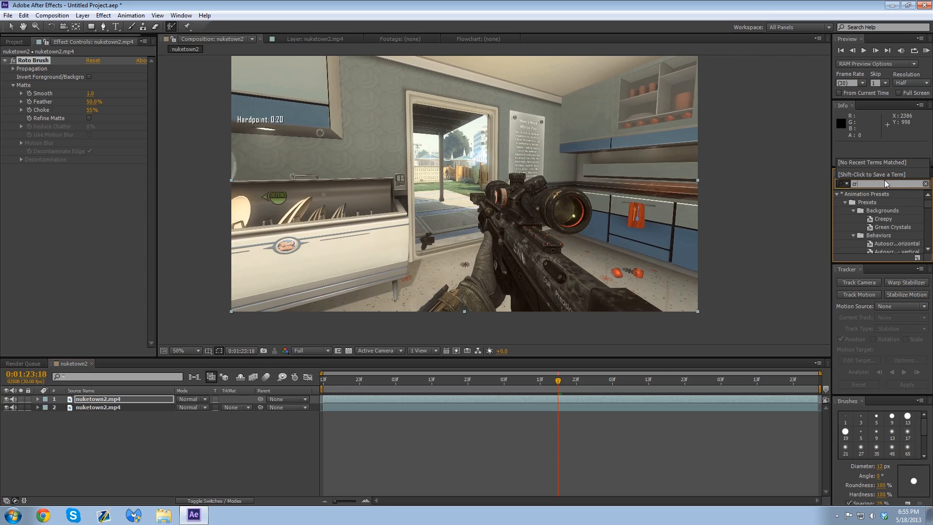
text(urves)
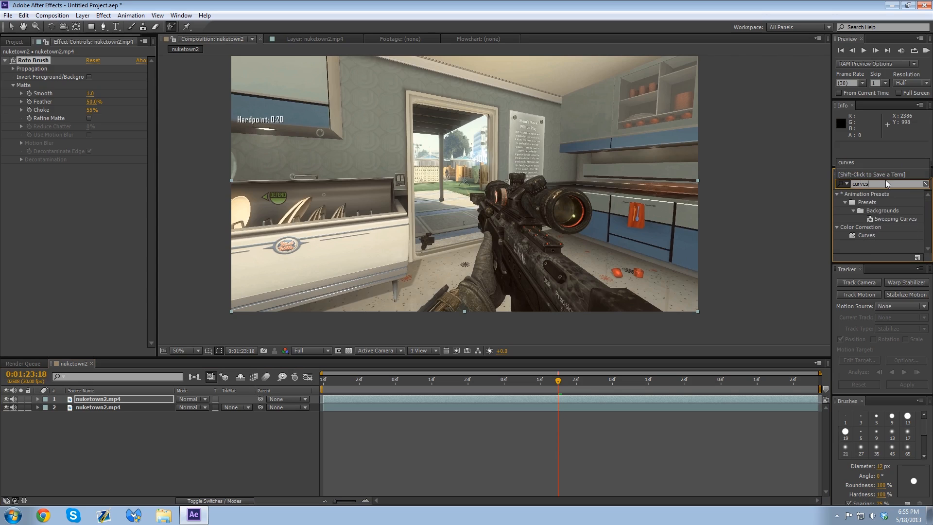
click(862, 400)
drag(873, 235, 612, 404)
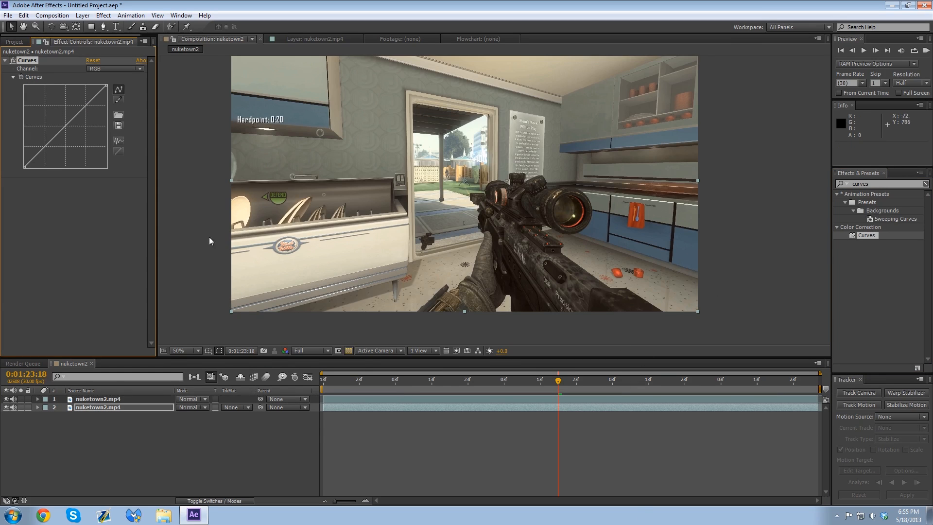
Step: Darken layer 2 with the RGB curve and tint it orange by adjusting the Red and Blue curves
drag(75, 126, 74, 133)
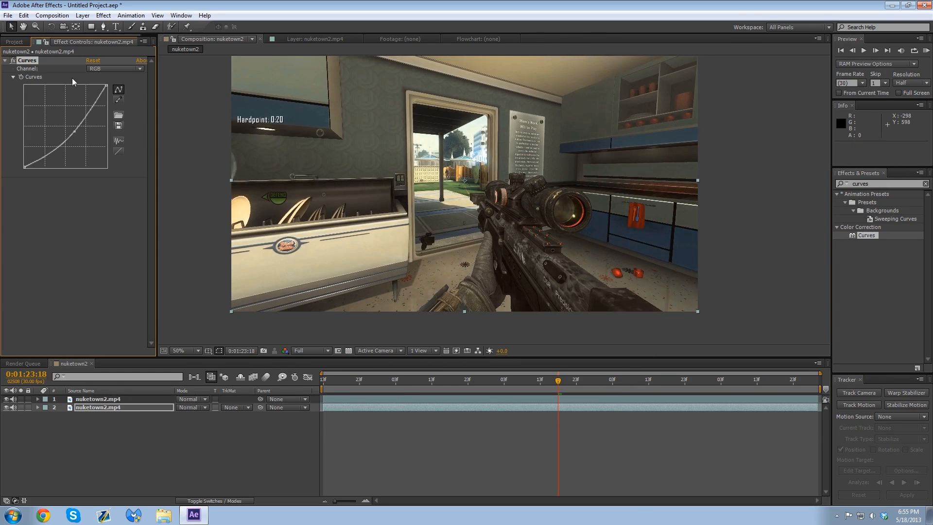
click(99, 68)
click(100, 90)
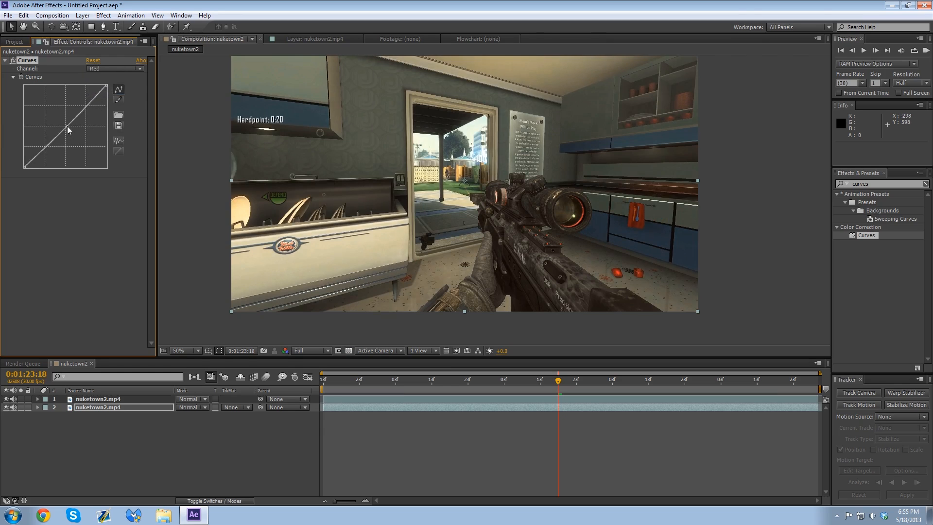
mouse_move(68, 129)
mouse_down()
mouse_move(60, 119)
mouse_move(73, 134)
mouse_up()
click(118, 69)
click(125, 116)
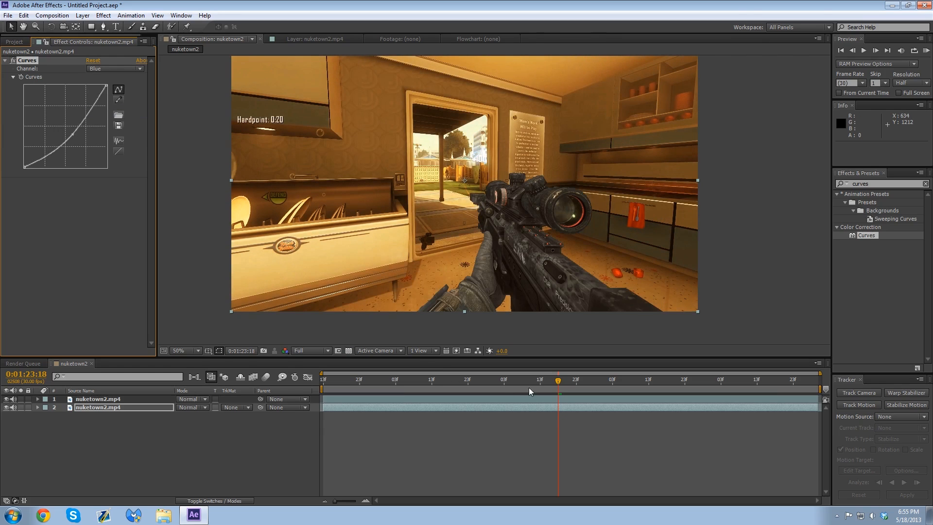
Step: At 0:01:23:00, subtract the blue cabinet area between the scope and glove from layer 1's Roto Brush selection
key(h)
drag(487, 185, 466, 203)
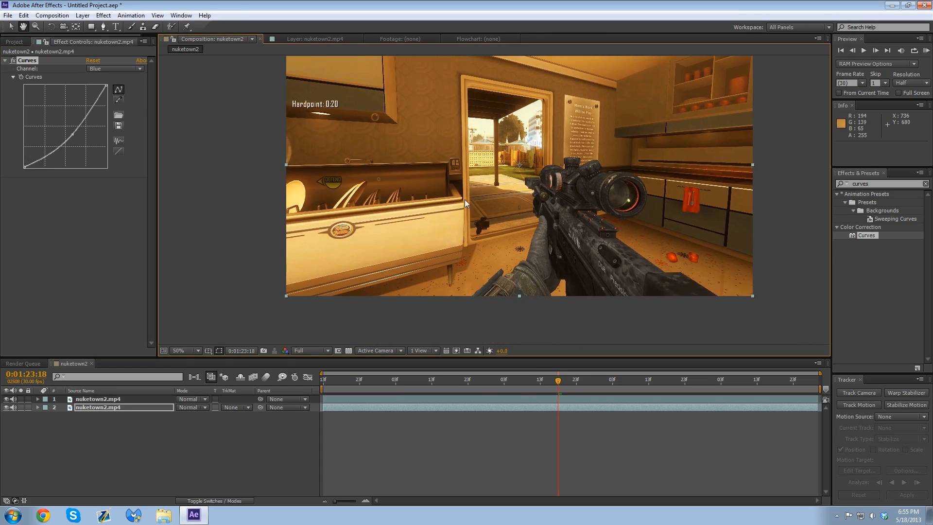
key(v)
click(520, 380)
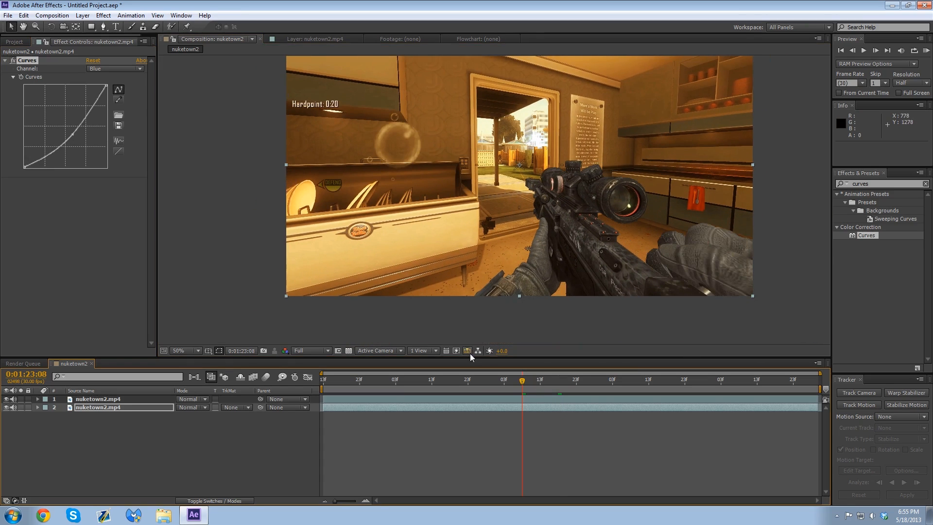
mouse_move(491, 382)
mouse_down()
mouse_move(469, 382)
mouse_move(494, 382)
mouse_up()
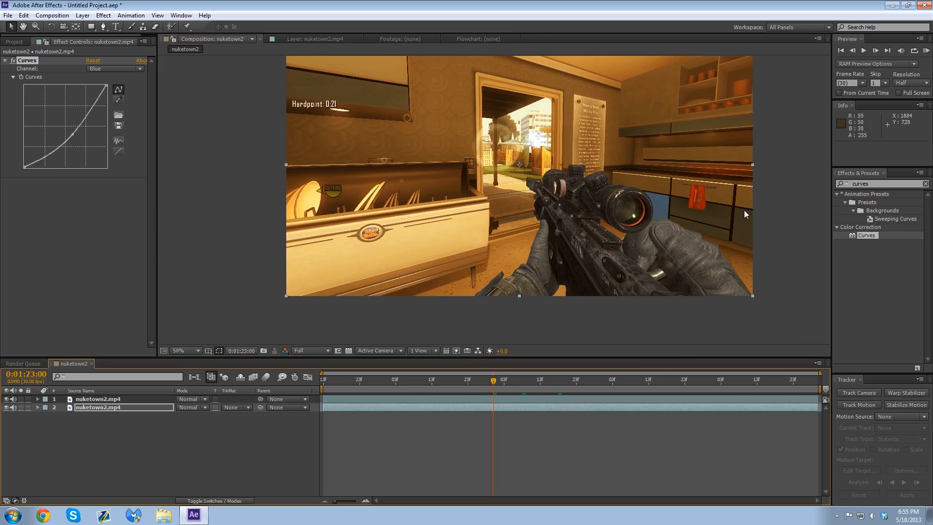
double_click(653, 192)
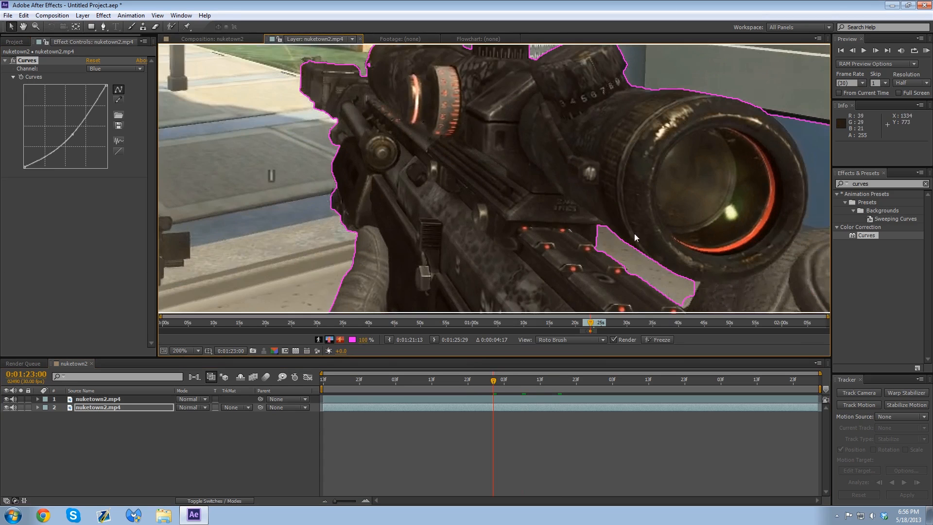
drag(626, 219, 333, 225)
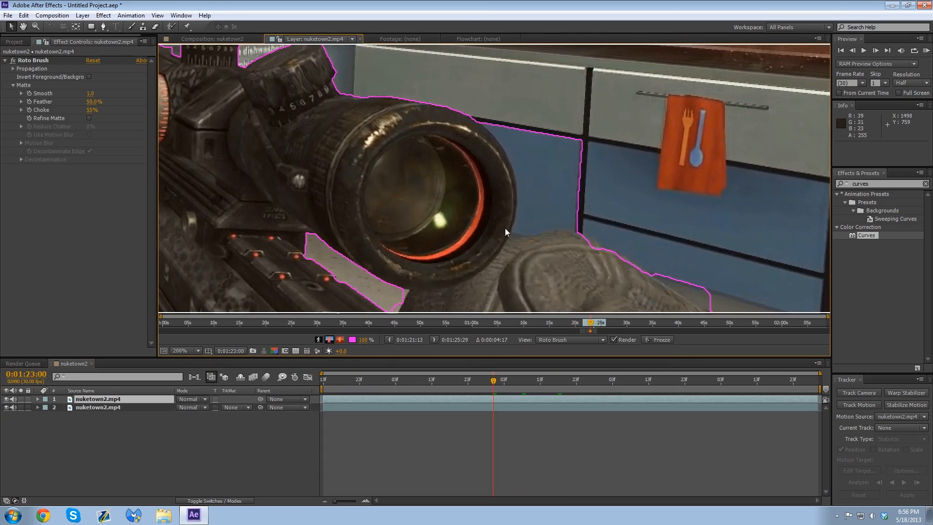
click(171, 27)
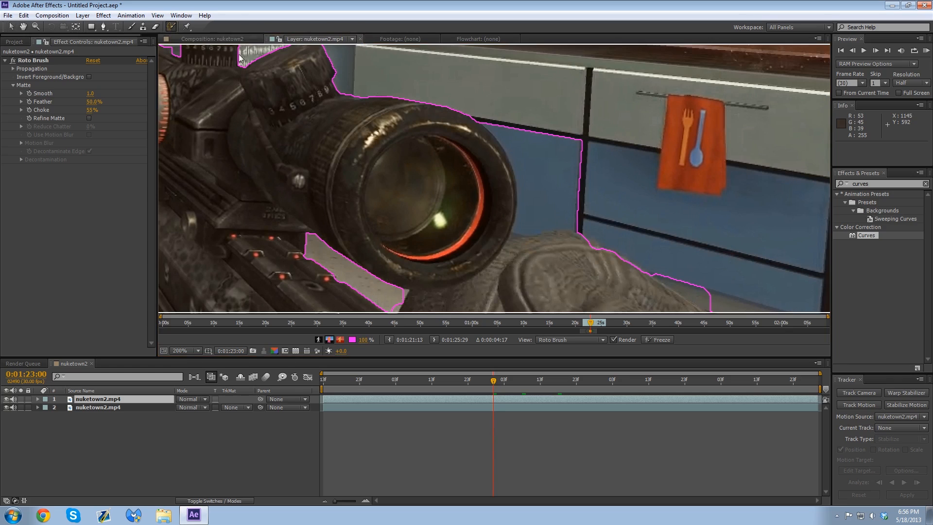
alt+drag(522, 142, 569, 188)
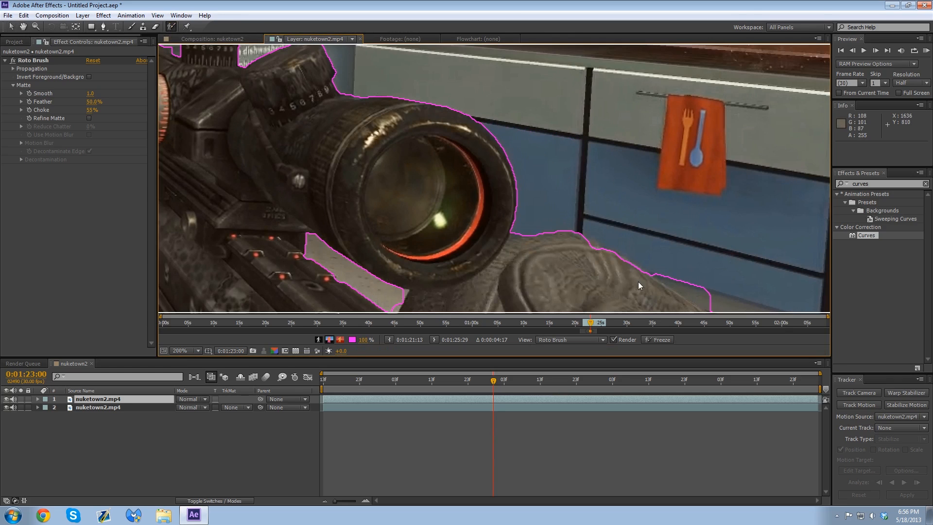
Step: Subtract the strip of floor along the right glove's outer edge from the Roto Brush selection
drag(638, 281, 527, 162)
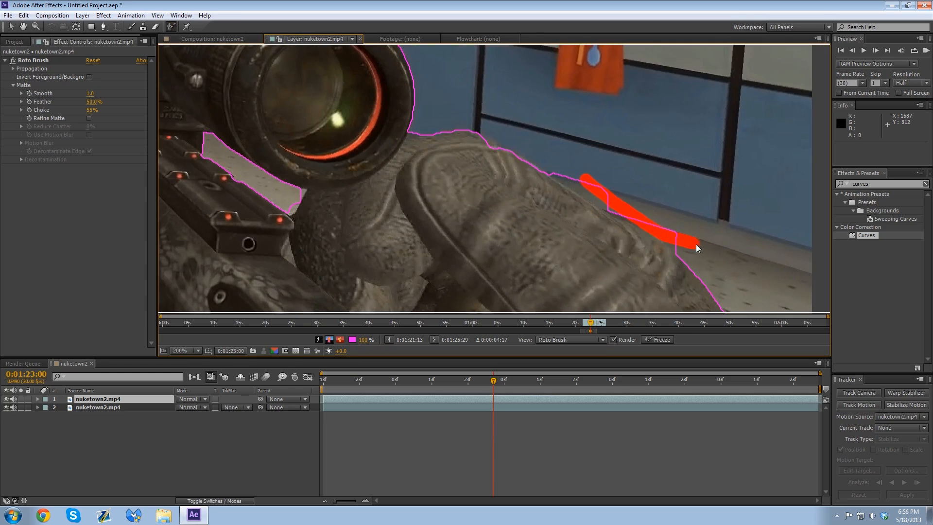
drag(659, 250, 591, 212)
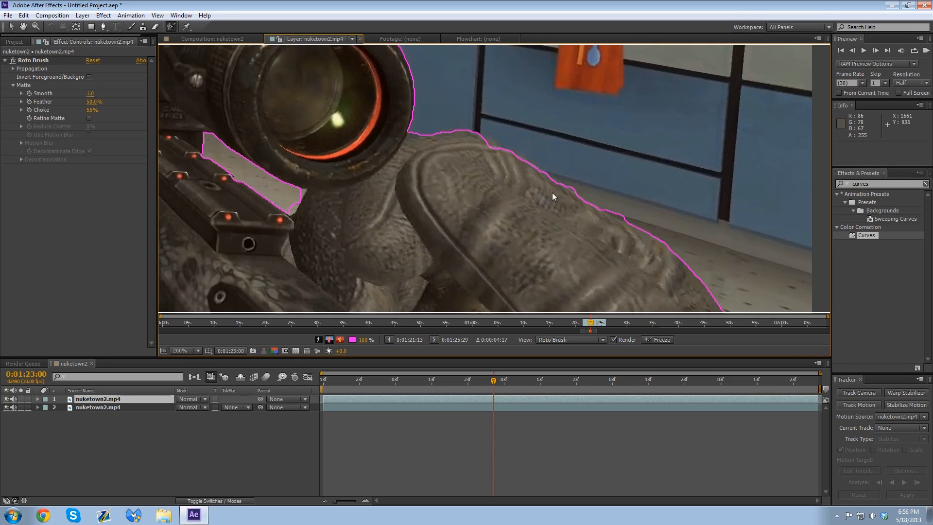
drag(491, 144, 489, 151)
drag(720, 300, 615, 184)
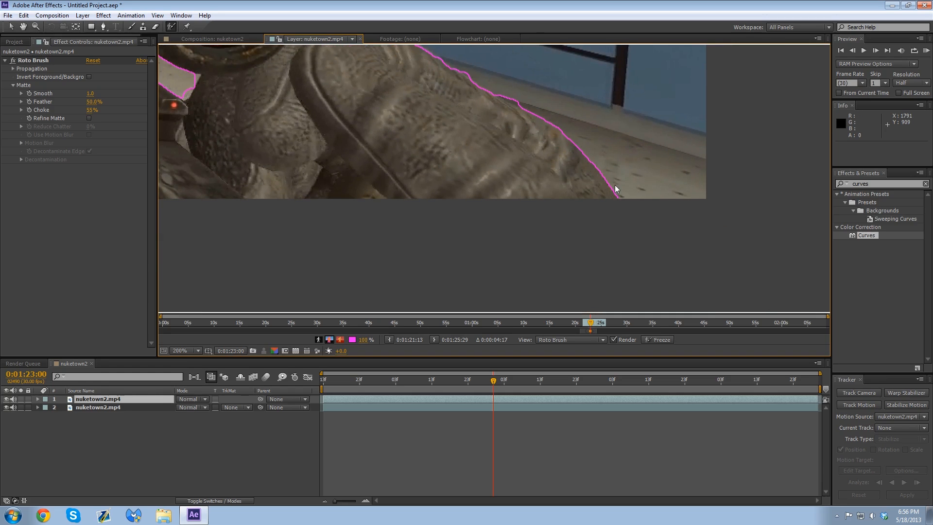
drag(456, 241, 562, 127)
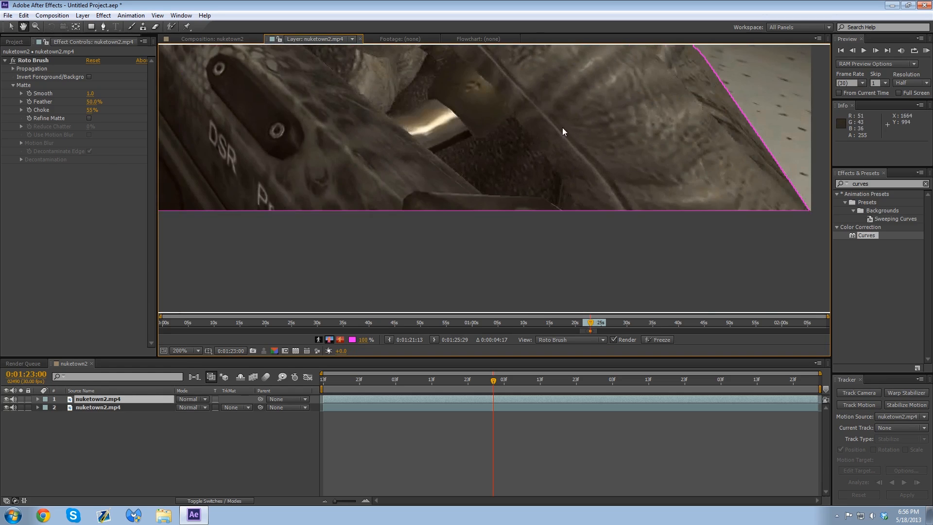
Step: Add the small missed spot on the front of the scope housing to the Roto Brush selection
scroll(562, 127, down, 1)
drag(433, 107, 372, 281)
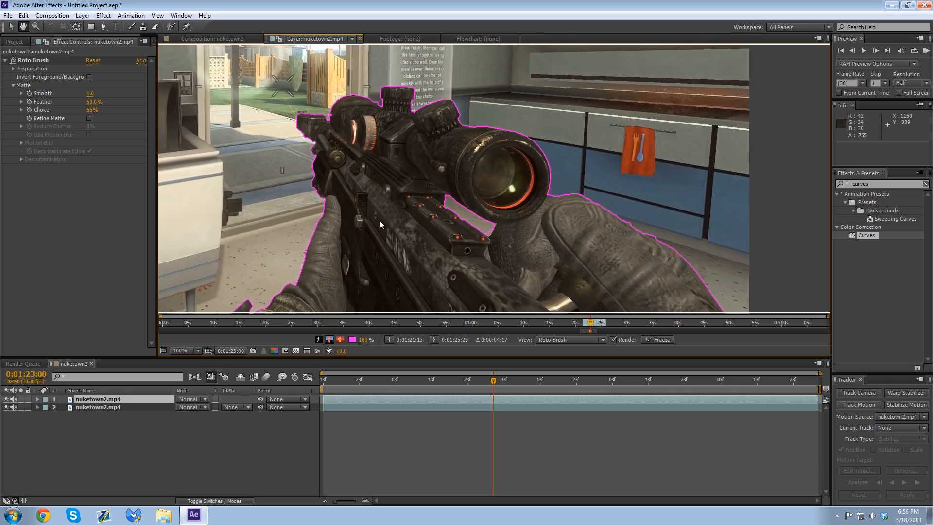
scroll(309, 128, up, 1)
drag(272, 118, 587, 237)
scroll(452, 176, up, 1)
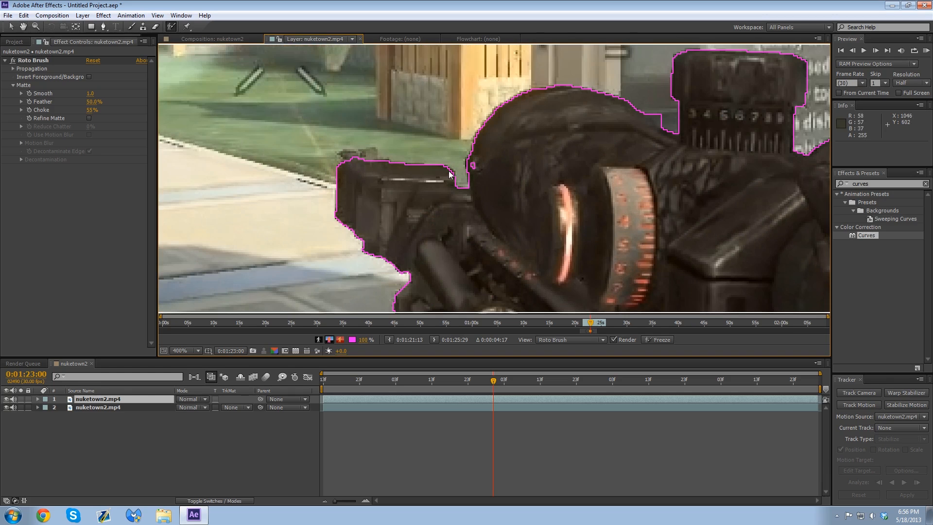
click(481, 168)
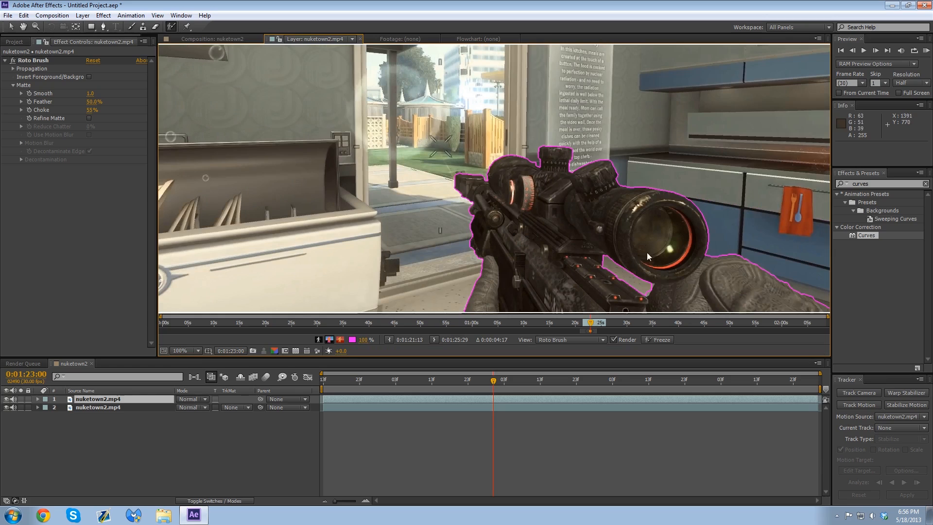
drag(754, 258, 713, 166)
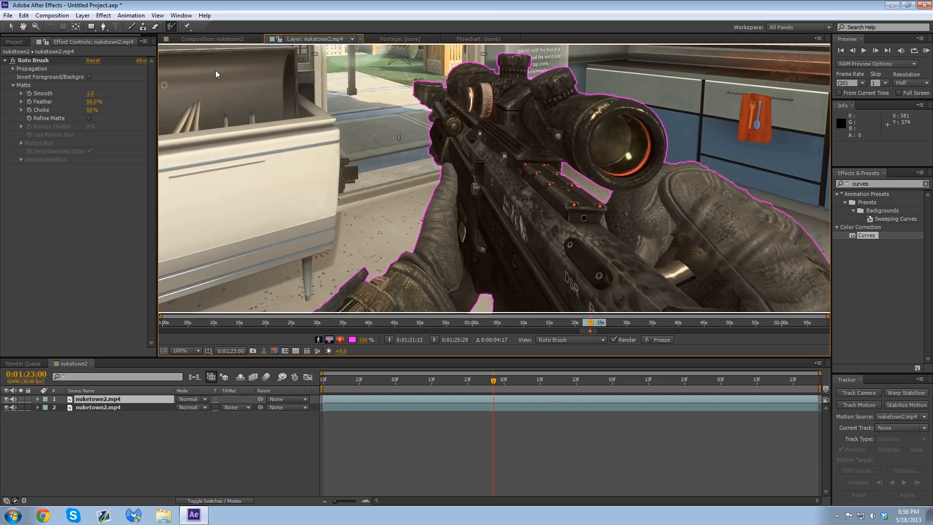
Step: Check the cutout in the composition, and subtract the leftover background at the end of the gap beneath the scope
click(241, 38)
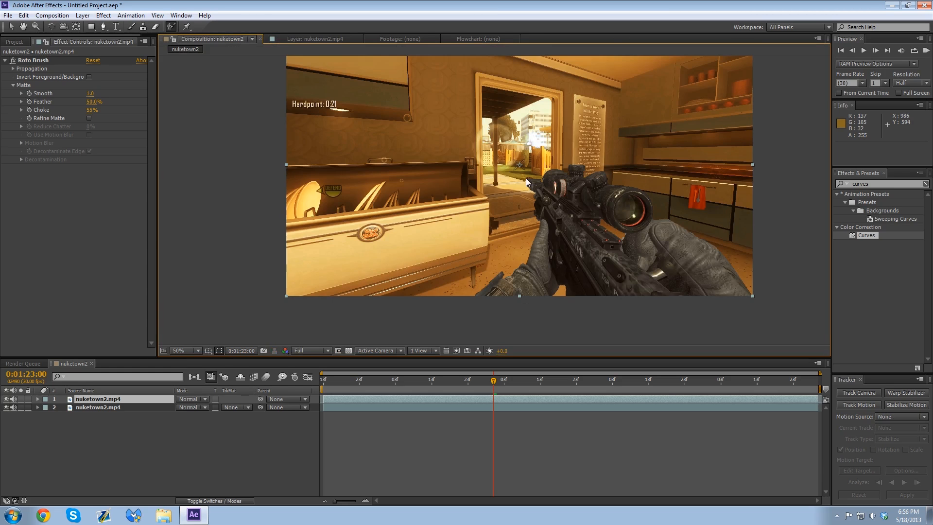
double_click(617, 245)
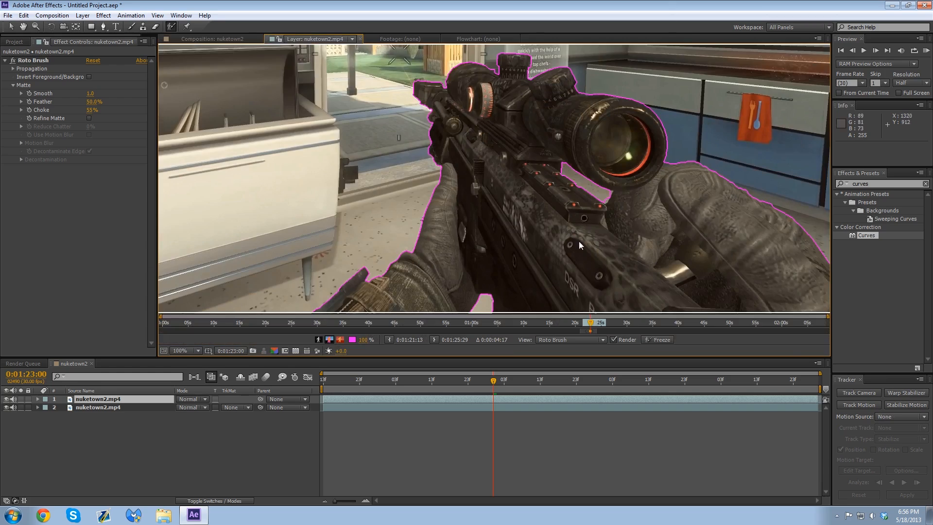
scroll(578, 241, up, 2)
drag(773, 217, 300, 164)
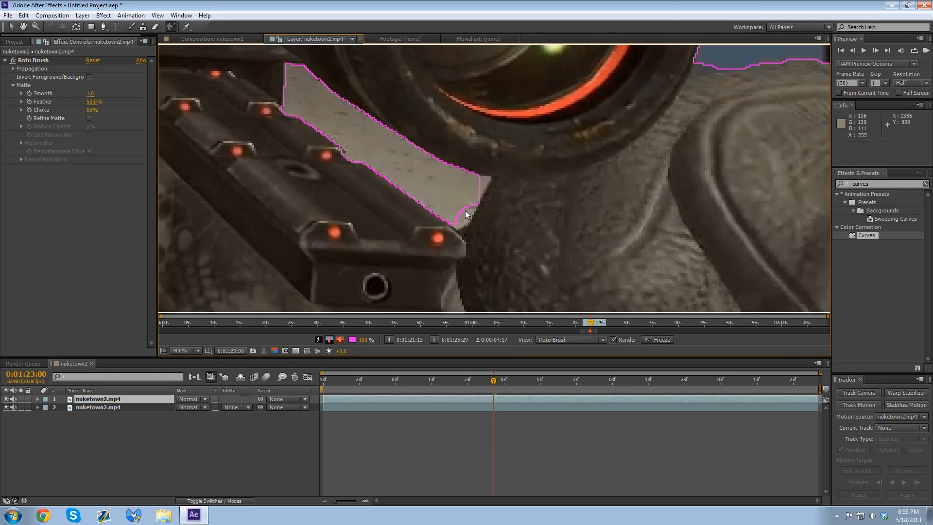
drag(462, 207, 474, 191)
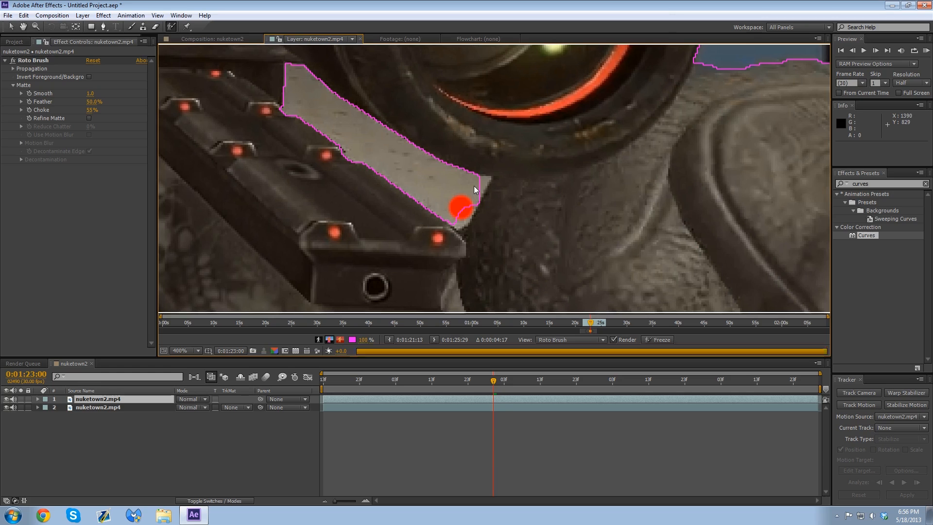
scroll(457, 193, down, 5)
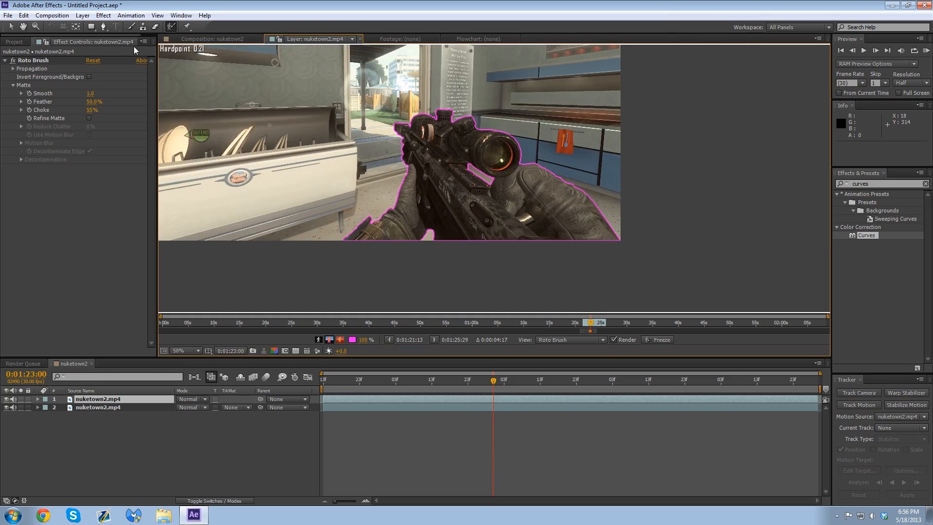
Step: Delete the Curves effect from the background nuketown2.mp4 layer 2
click(204, 38)
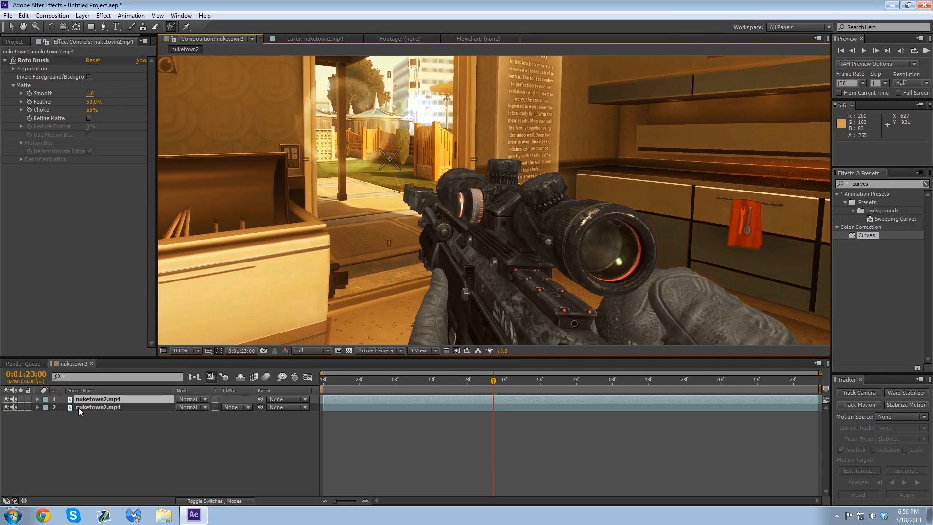
click(80, 408)
click(41, 60)
key(Delete)
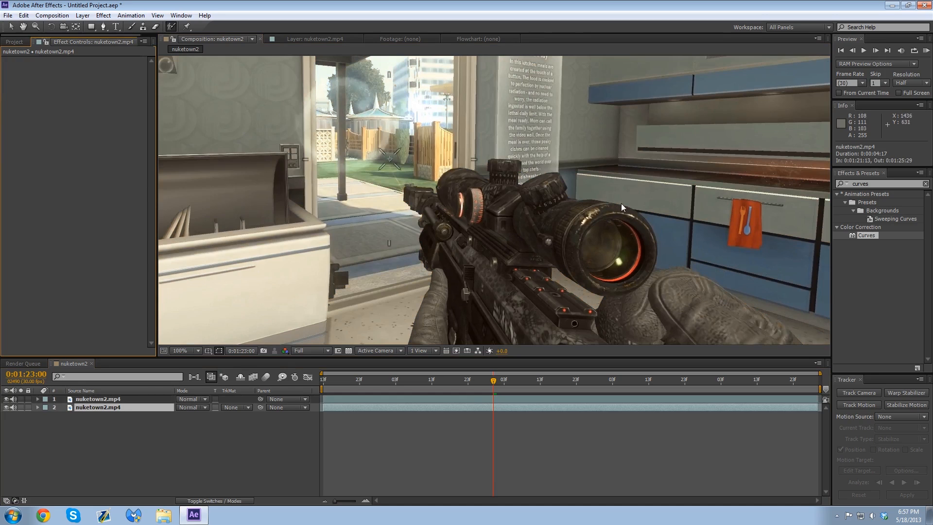
drag(514, 268, 541, 162)
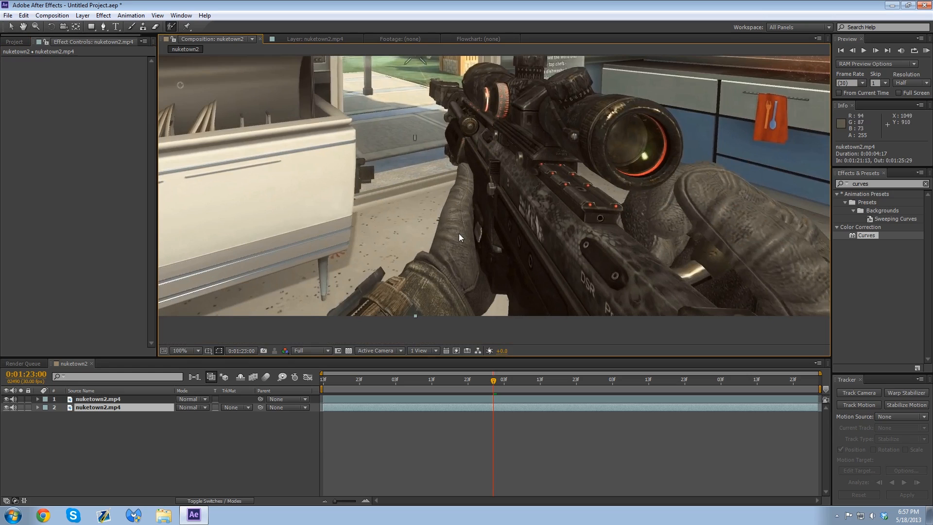
scroll(437, 246, down, 1)
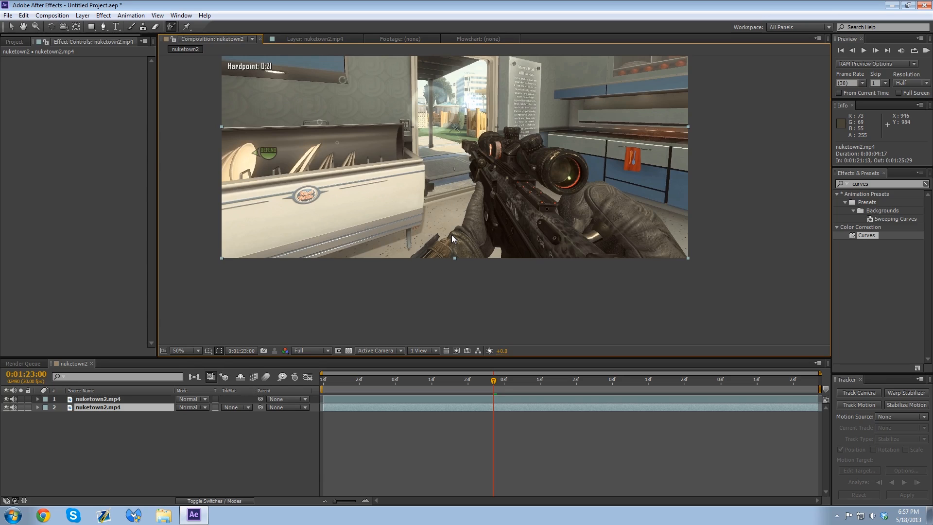
drag(449, 150, 449, 225)
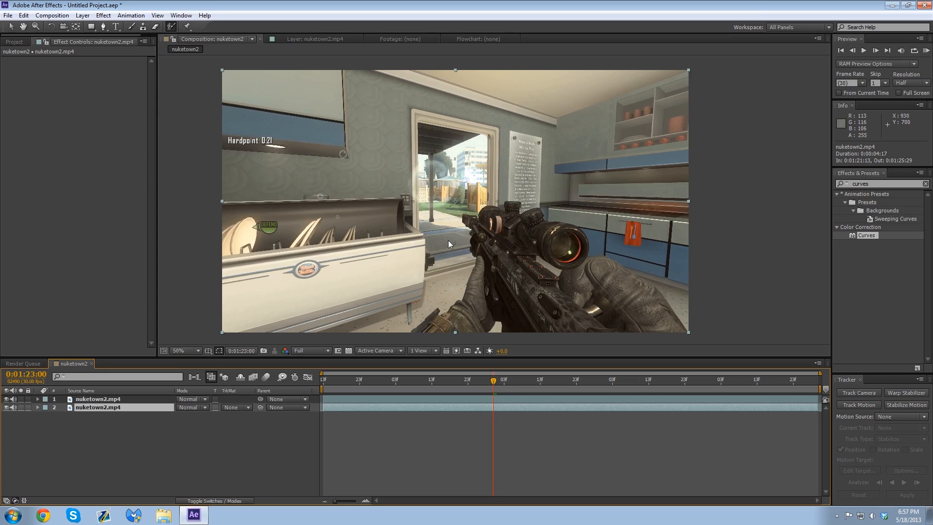
key(period)
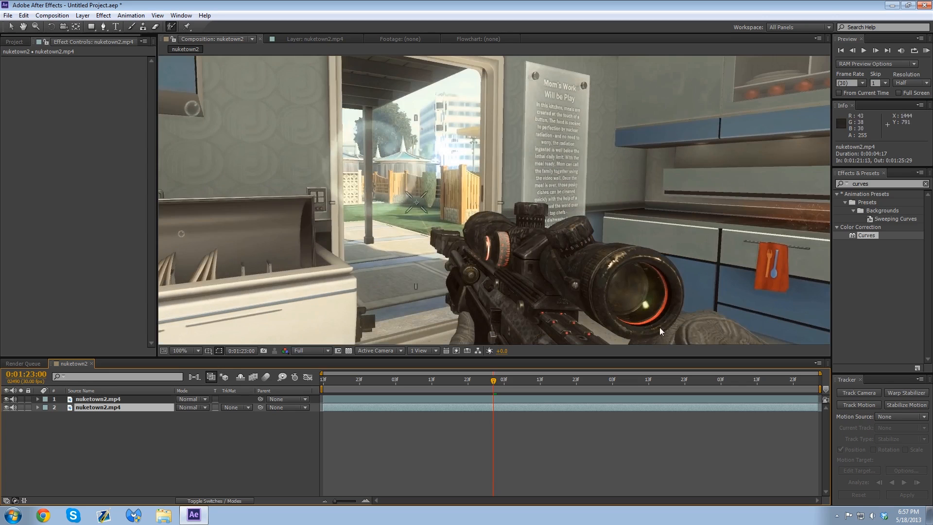
drag(637, 273, 586, 209)
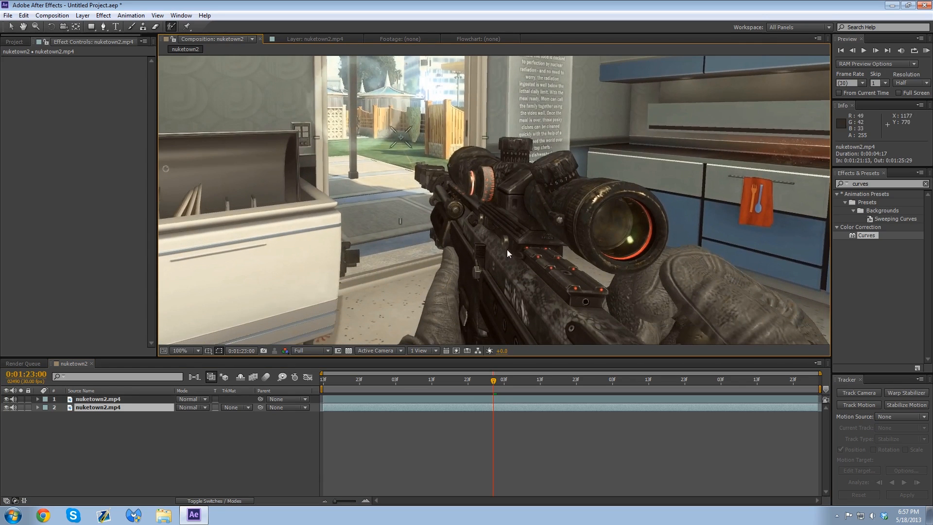
drag(507, 238, 528, 265)
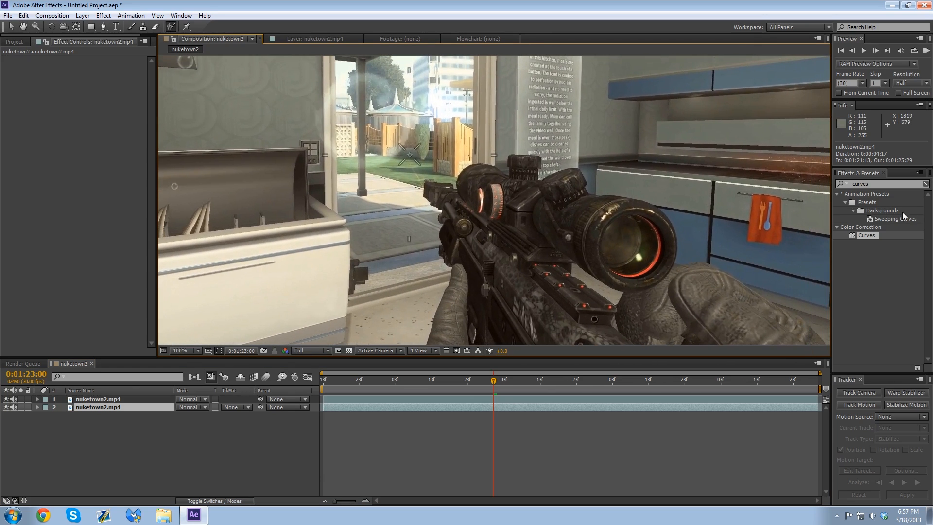
Step: Apply Fast Blur to the background nuketown2.mp4 layer 2 with Repeat Edge Pixels enabled and Blurriness at 29
click(884, 185)
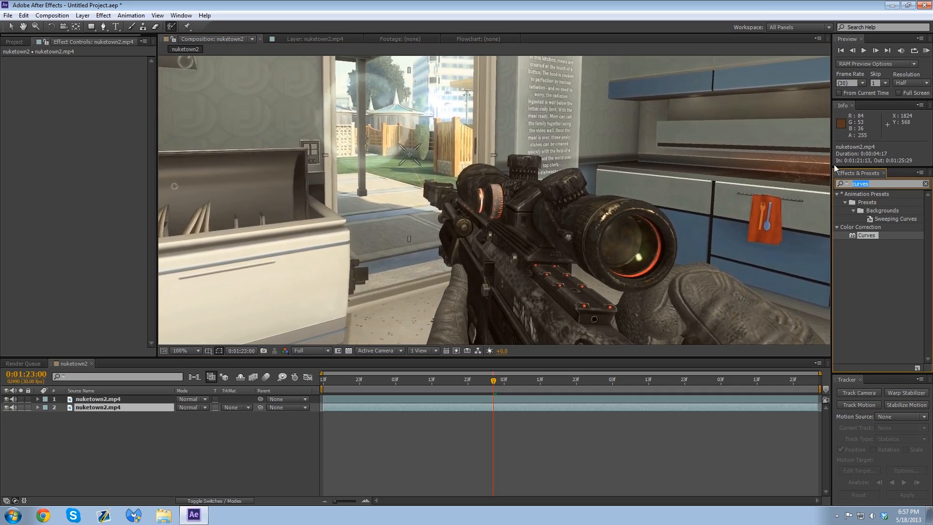
text(fast)
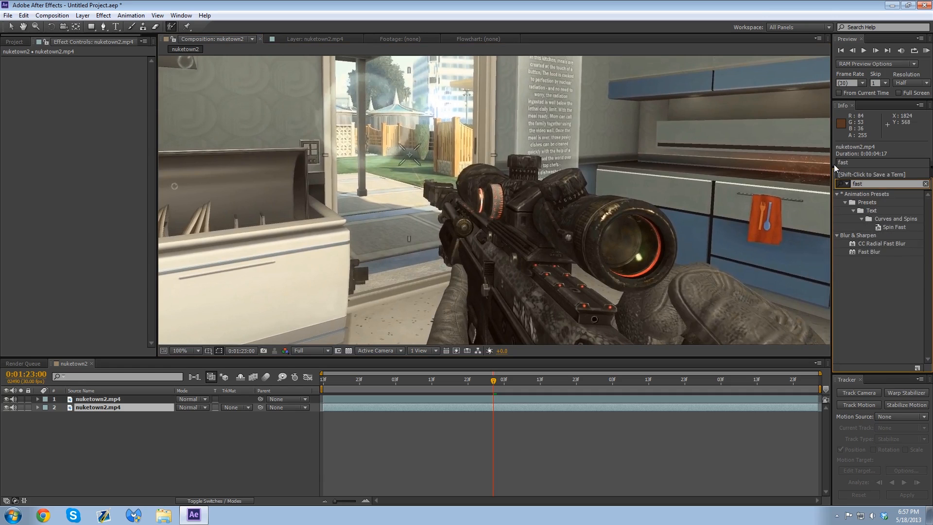
drag(887, 249, 604, 406)
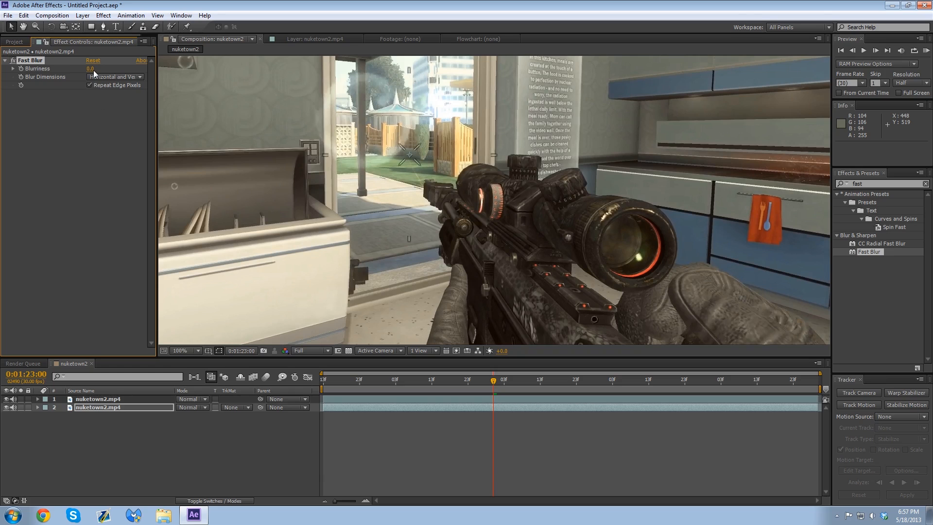
drag(93, 70, 107, 68)
scroll(562, 199, down, 2)
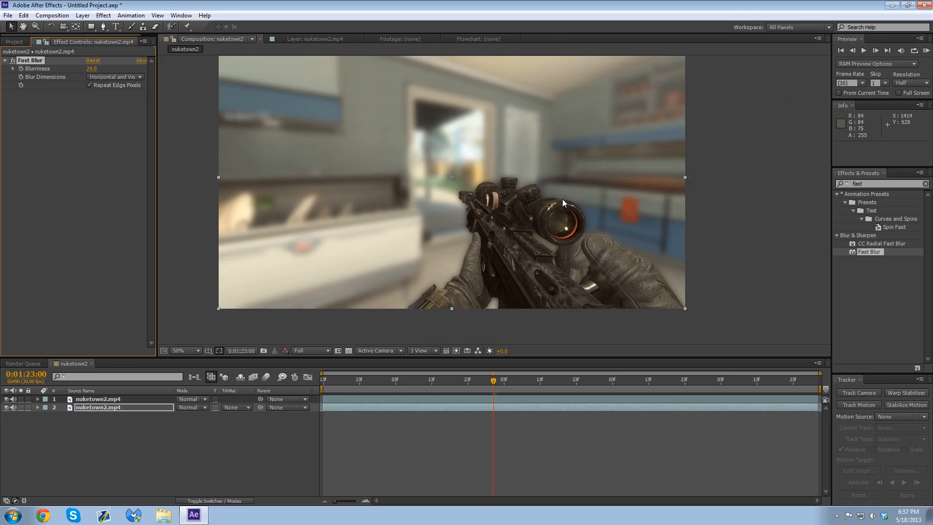
scroll(559, 215, down, 2)
scroll(559, 217, up, 2)
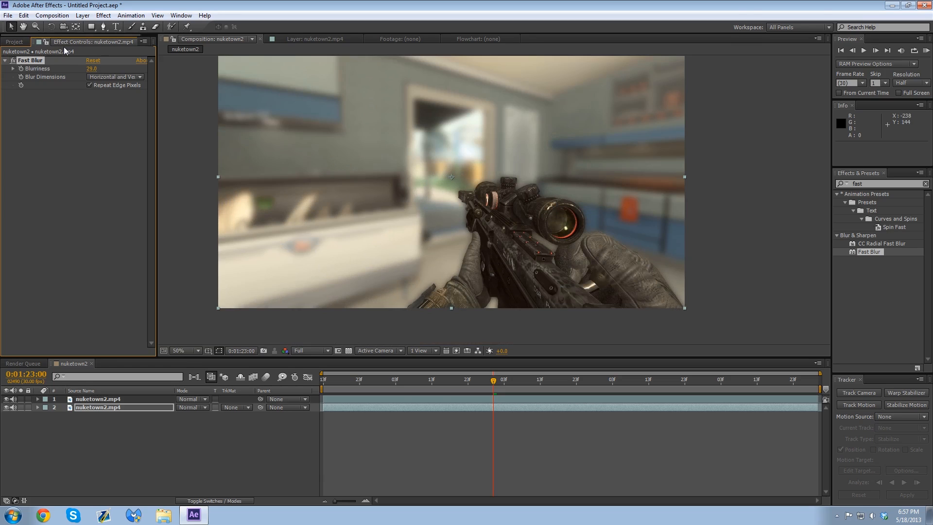
Step: Delete the Fast Blur from layer 2 and apply Fast Blur with Blurriness 29 to the rotoscoped nuketown2.mp4 layer 1
key(Delete)
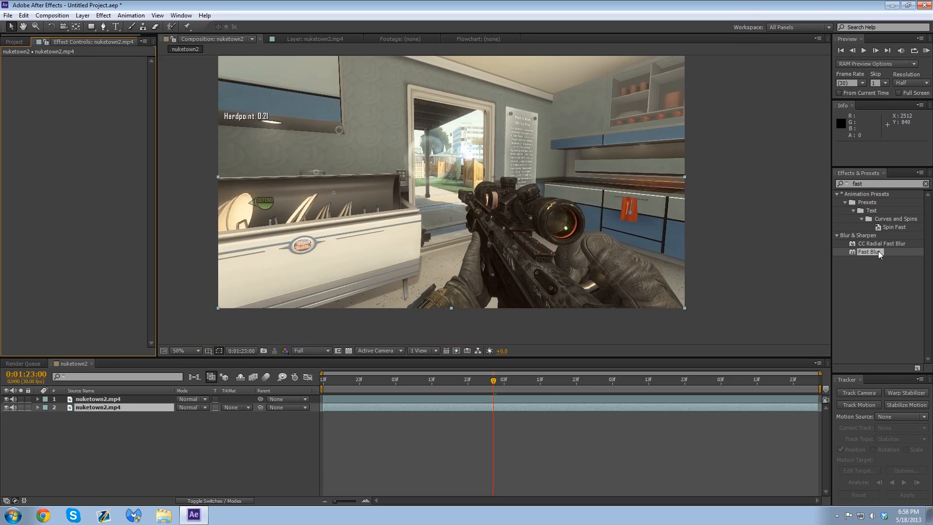
drag(879, 250, 574, 398)
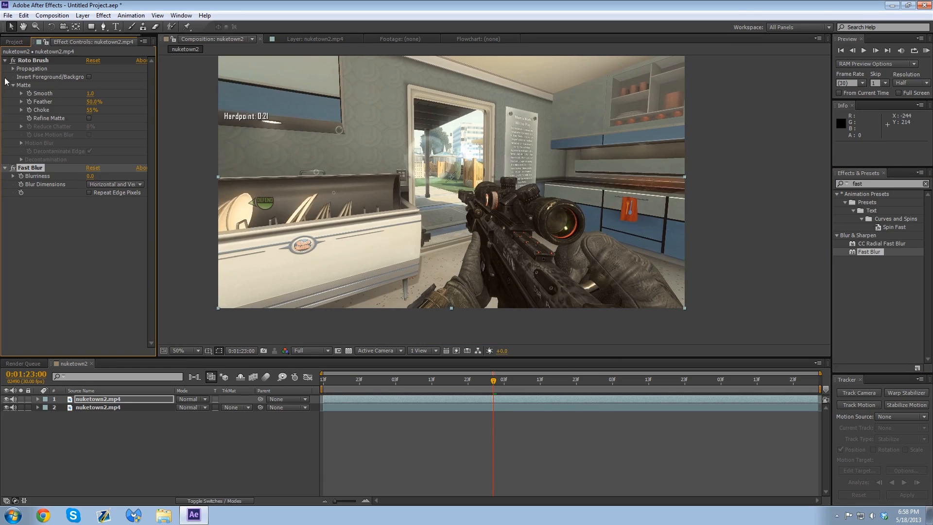
mouse_move(91, 176)
mouse_down()
mouse_move(112, 173)
mouse_move(91, 175)
mouse_move(97, 191)
mouse_up()
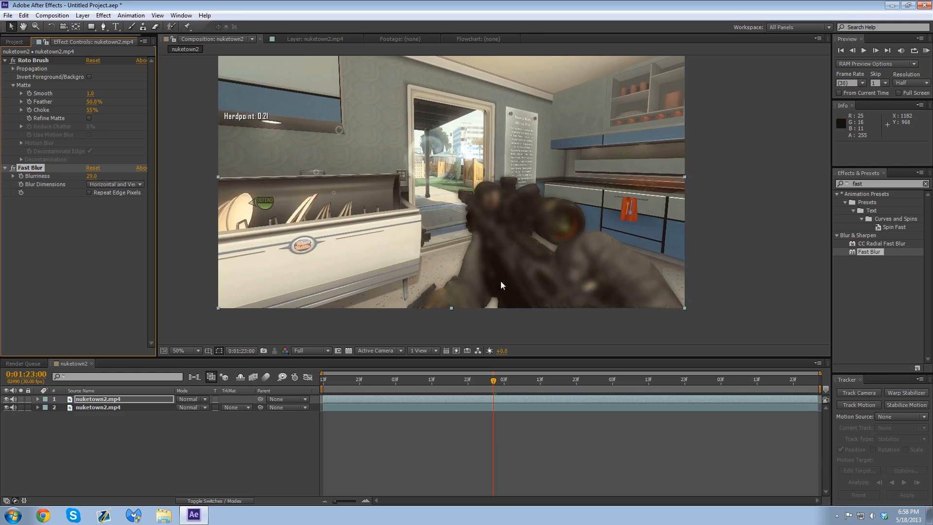
Step: Inspect the blurred rifle and glove edges up close, and reduce layer 1's Fast Blur Blurriness to 8
scroll(440, 274, up, 4)
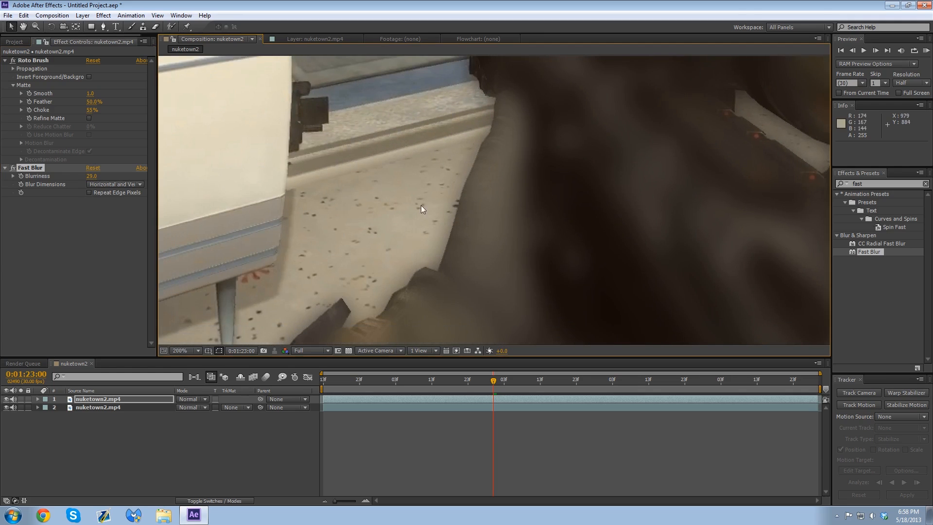
drag(95, 176, 73, 177)
scroll(613, 124, down, 4)
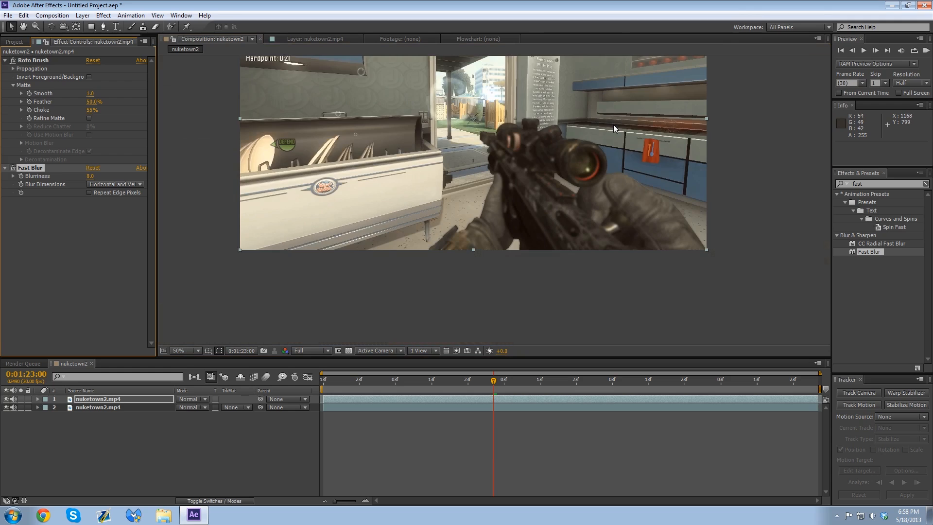